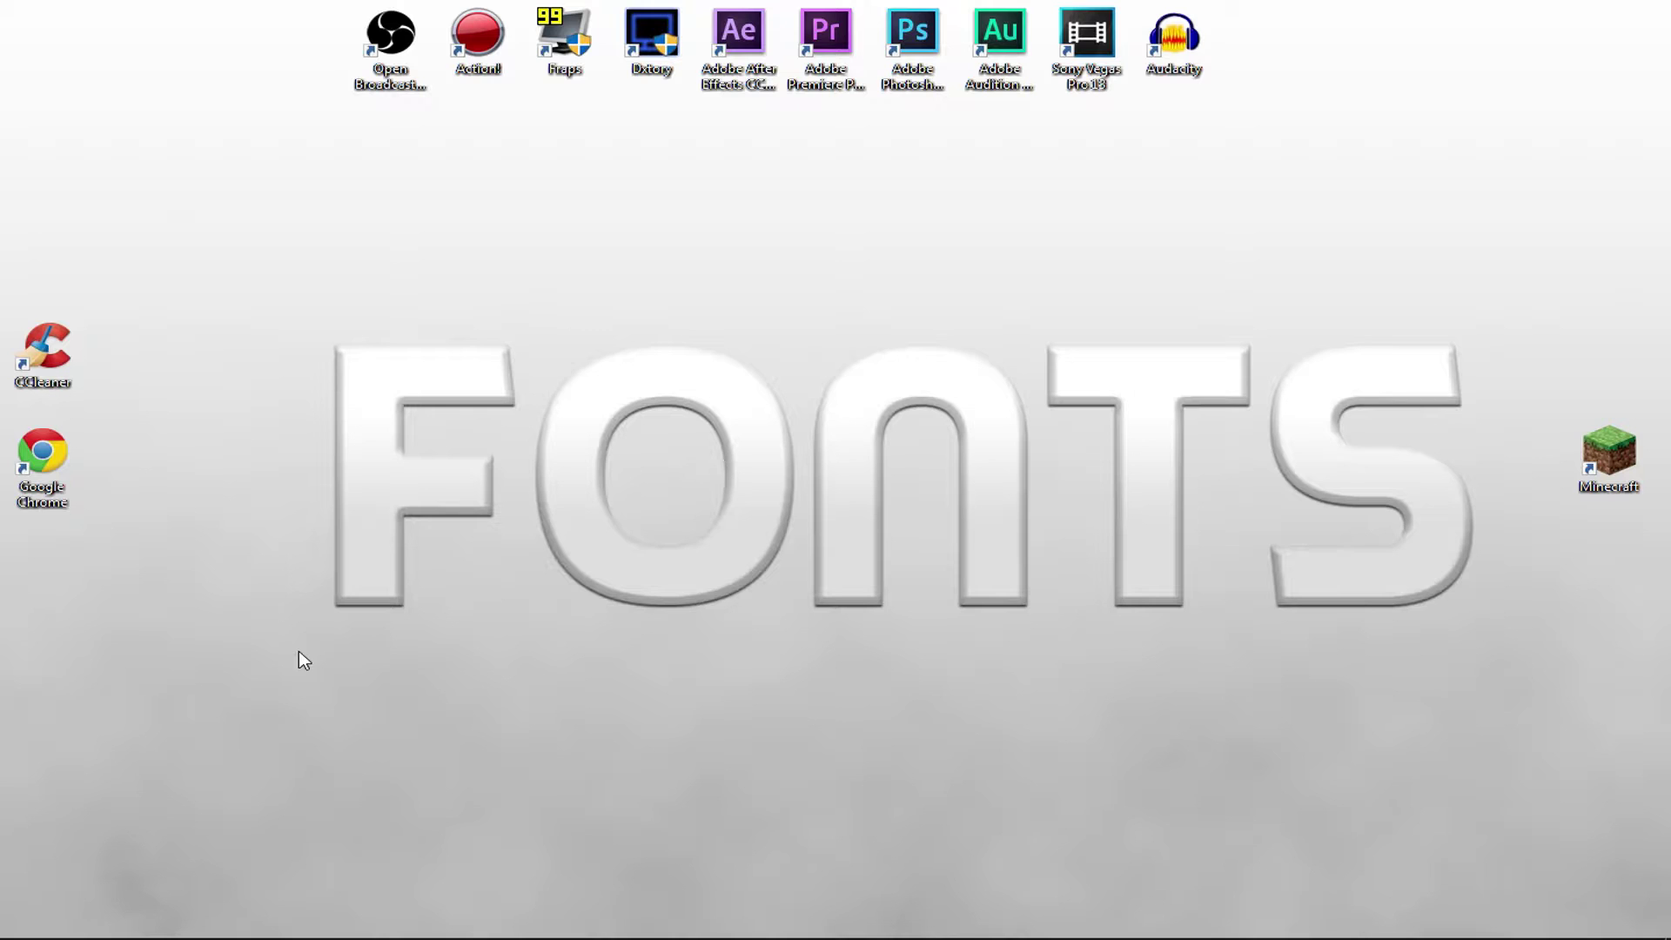
# Launch Photoshop from its desktop shortcut.
pyautogui.moveTo(281, 288); pyautogui.dragTo(316, 324)
pyautogui.moveTo(368, 275); pyautogui.dragTo(1144, 593)
pyautogui.moveTo(1507, 657); pyautogui.dragTo(300, 270)
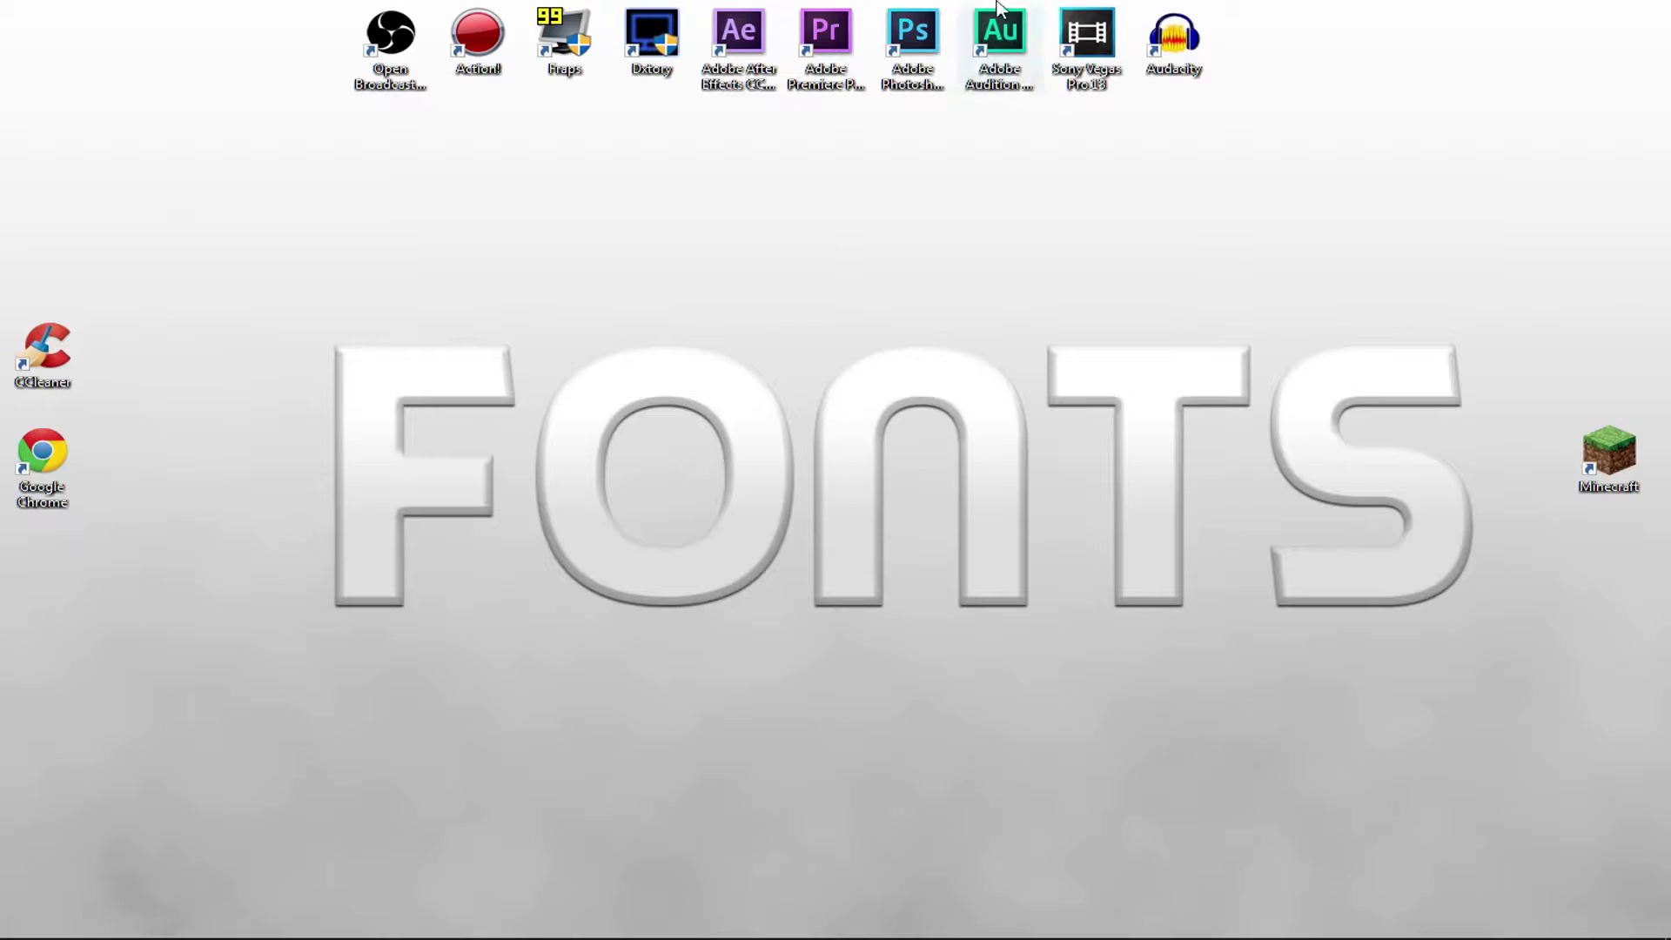
pyautogui.moveTo(926, 250); pyautogui.dragTo(899, 122)
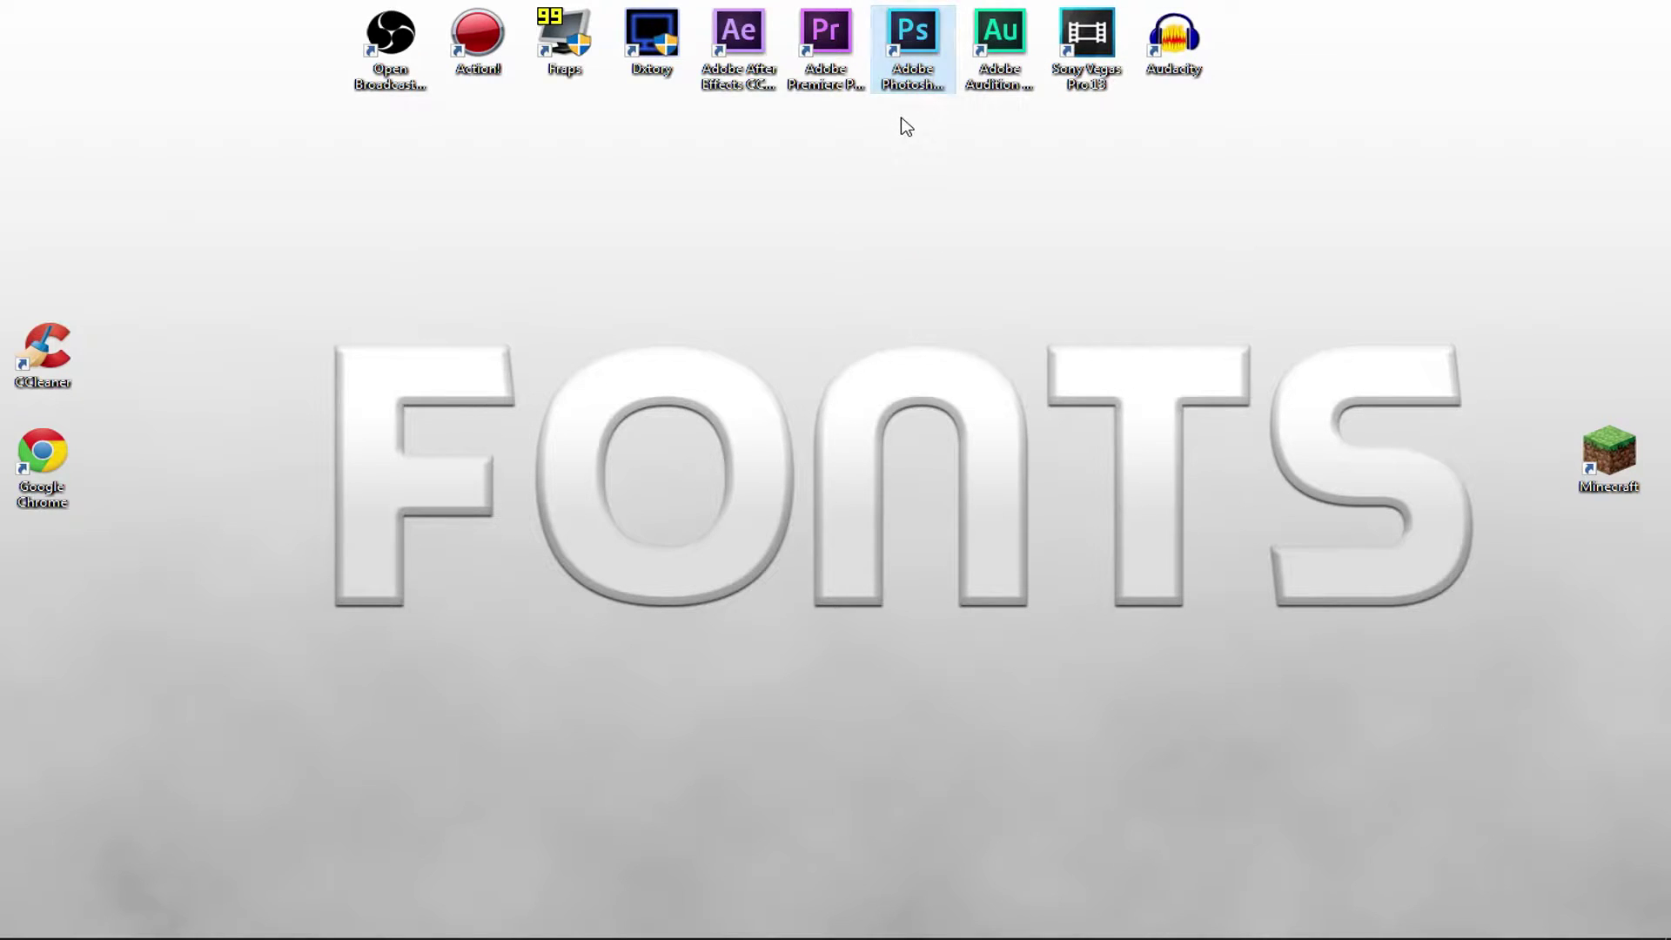
pyautogui.click(912, 43)
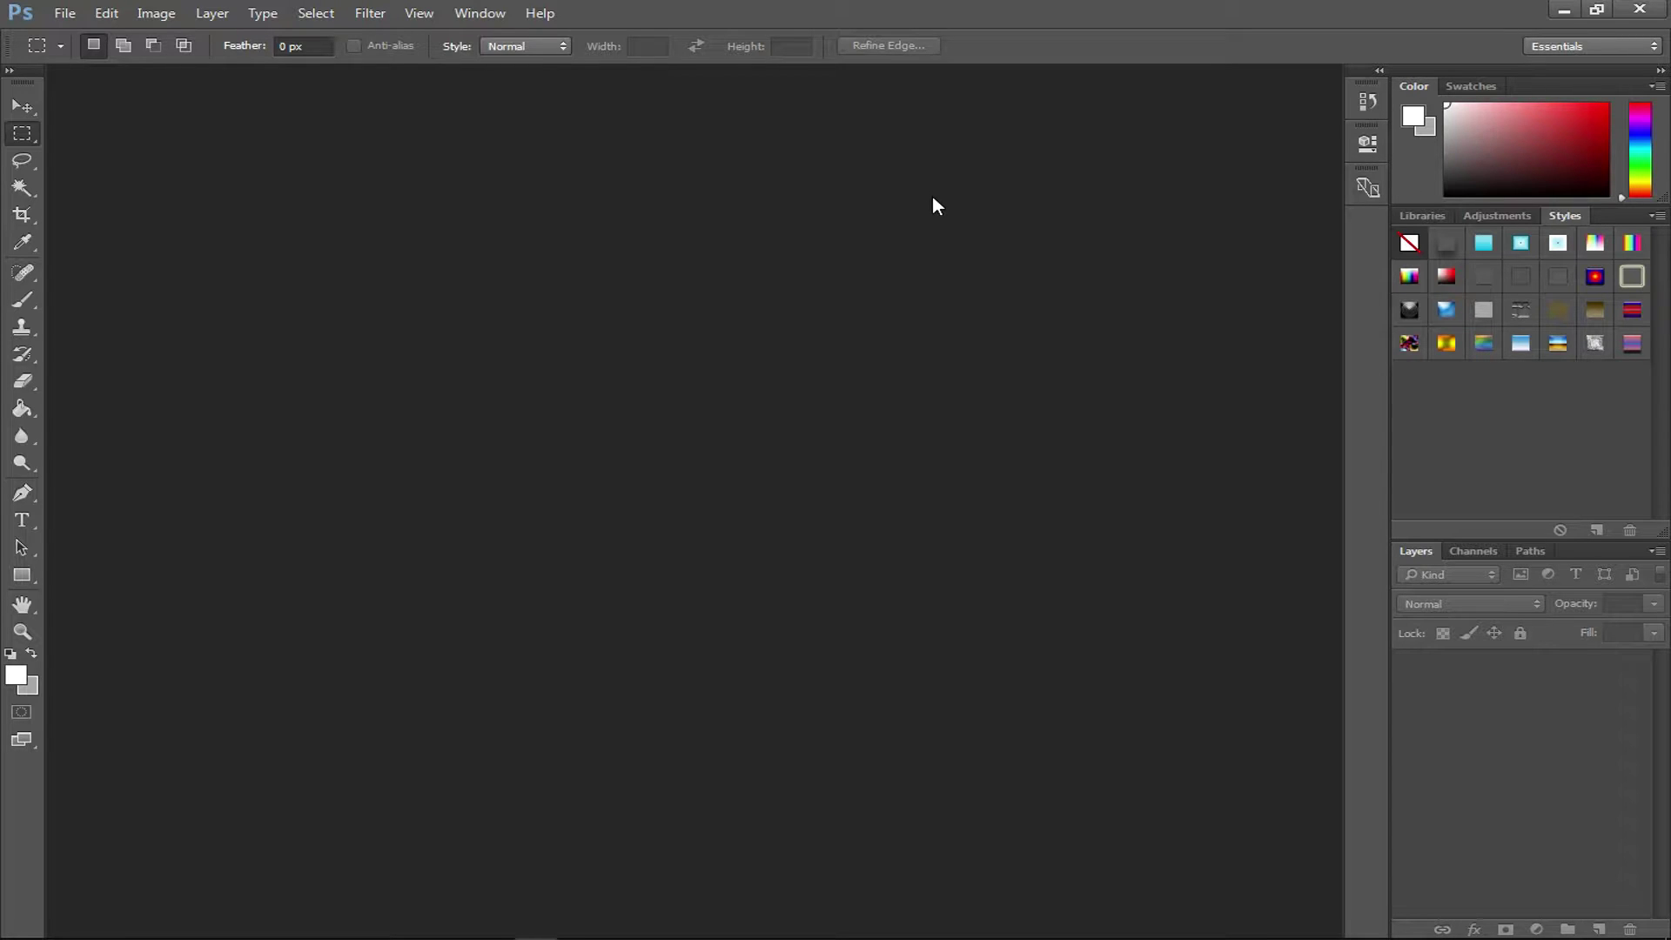
# Start a new document and confirm its 1920×1080 size with the Custom document type.
pyautogui.click(52, 19)
pyautogui.click(83, 35)
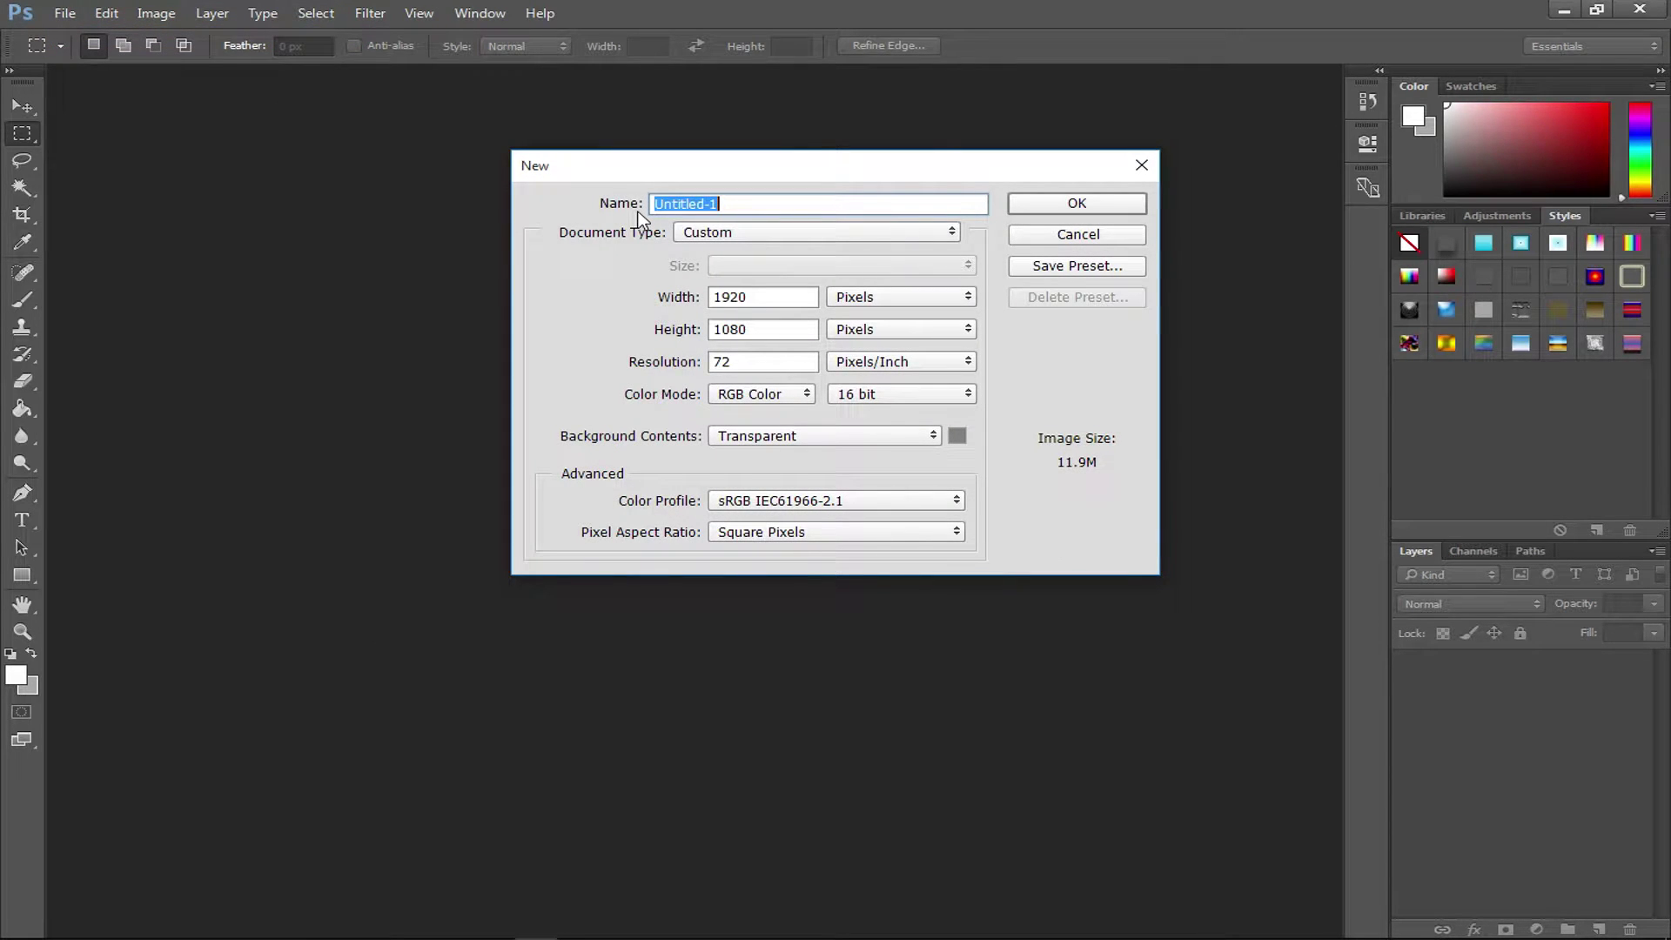
pyautogui.doubleClick(785, 305)
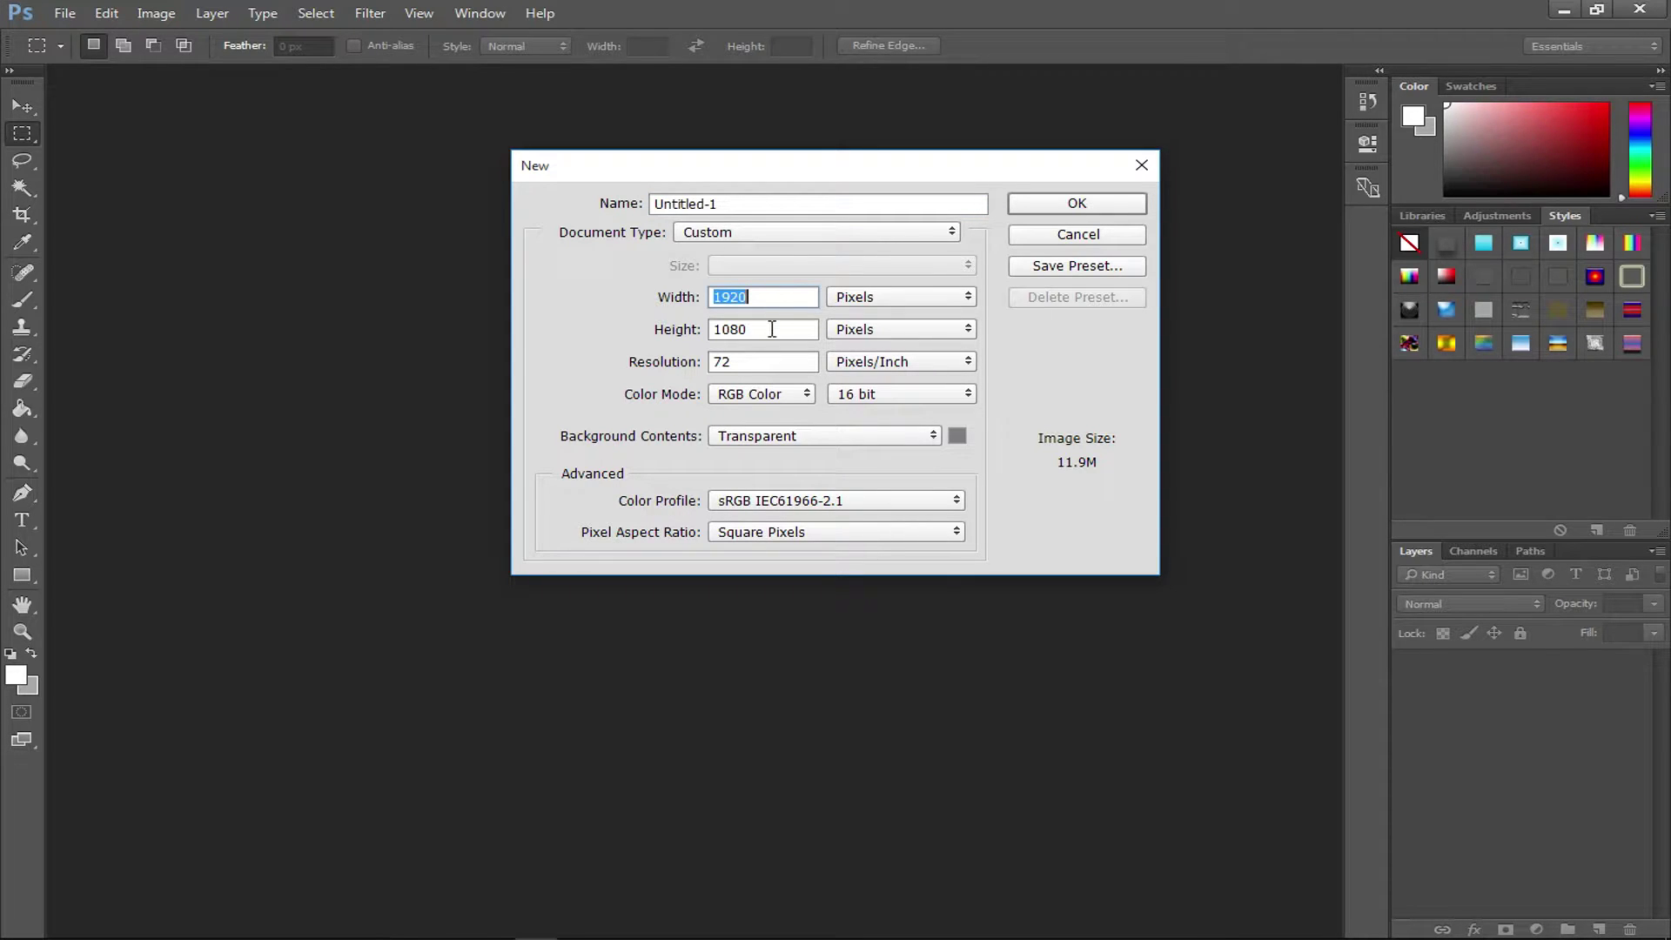
pyautogui.doubleClick(772, 329)
pyautogui.doubleClick(775, 293)
pyautogui.click(791, 235)
pyautogui.click(791, 236)
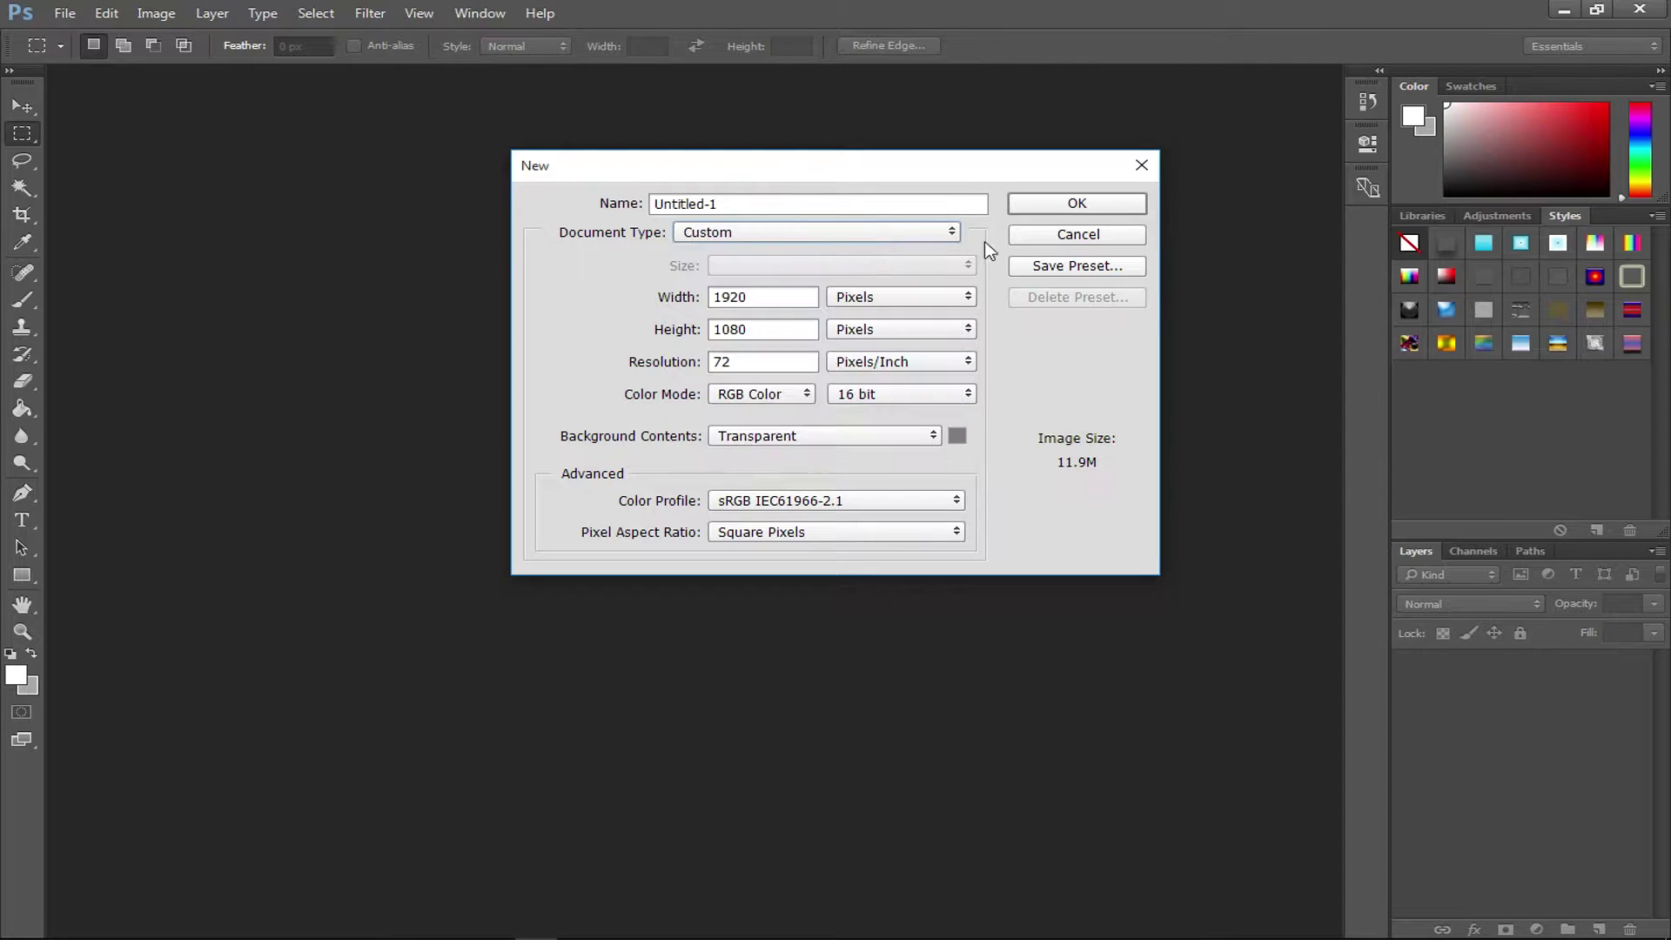
# Save the settings as the 'Thumbnails' preset and create the document 'Custom Thumbnail Tutorial'.
pyautogui.click(1077, 266)
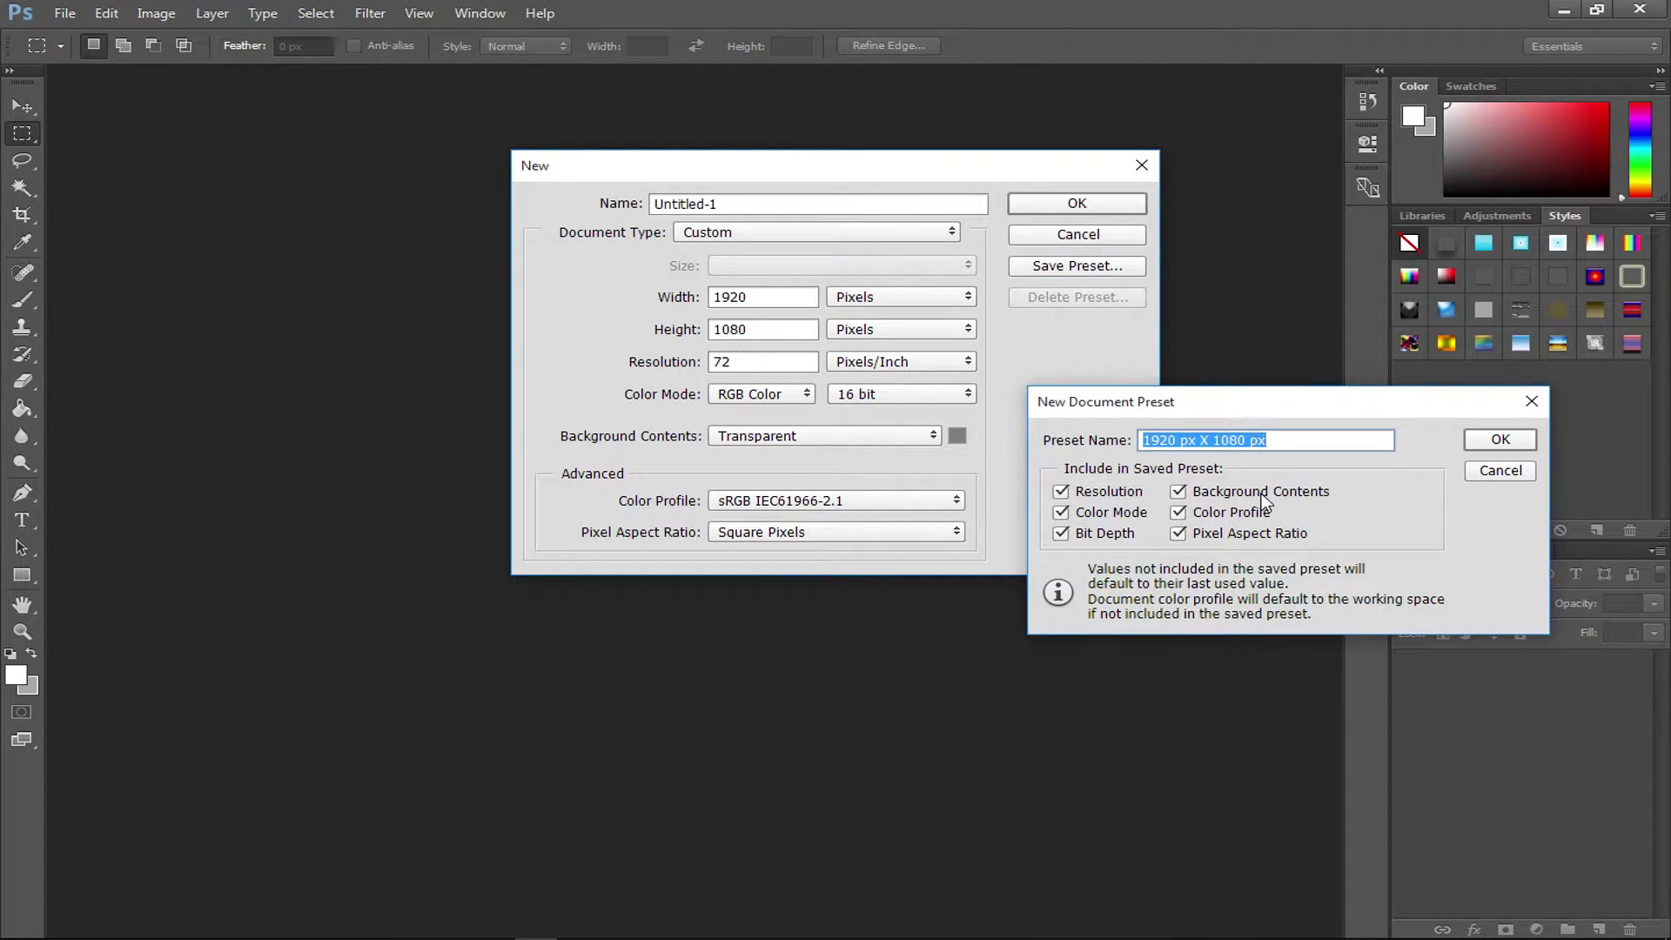
pyautogui.write('Thumbnails')
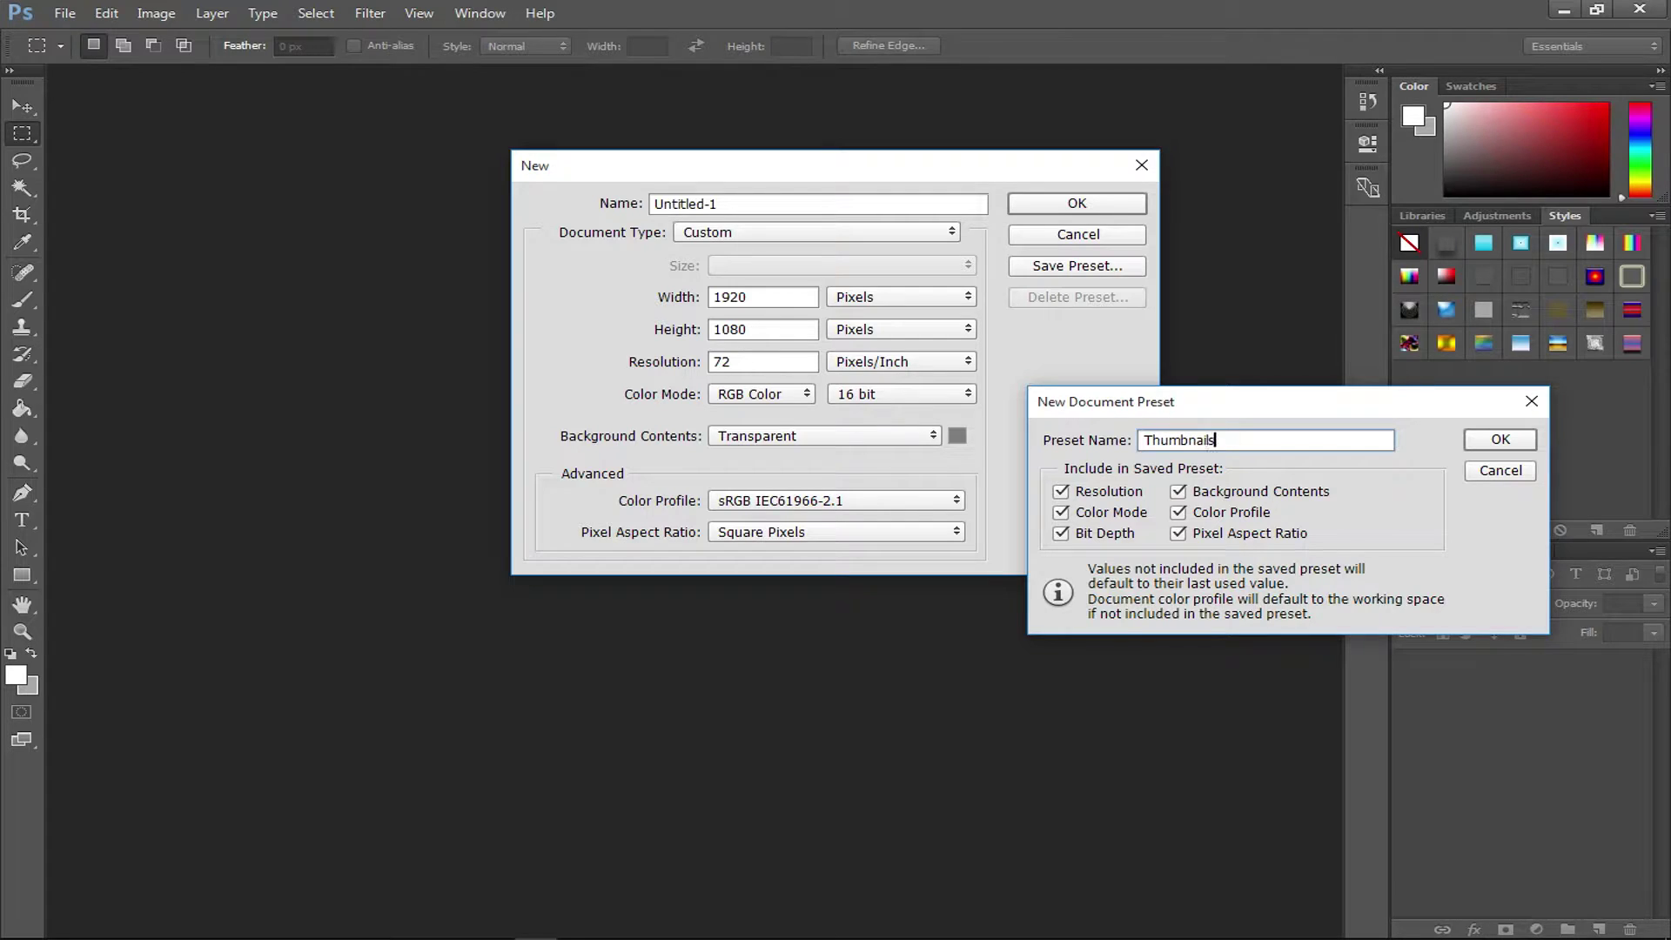
pyautogui.click(1498, 440)
pyautogui.click(788, 204)
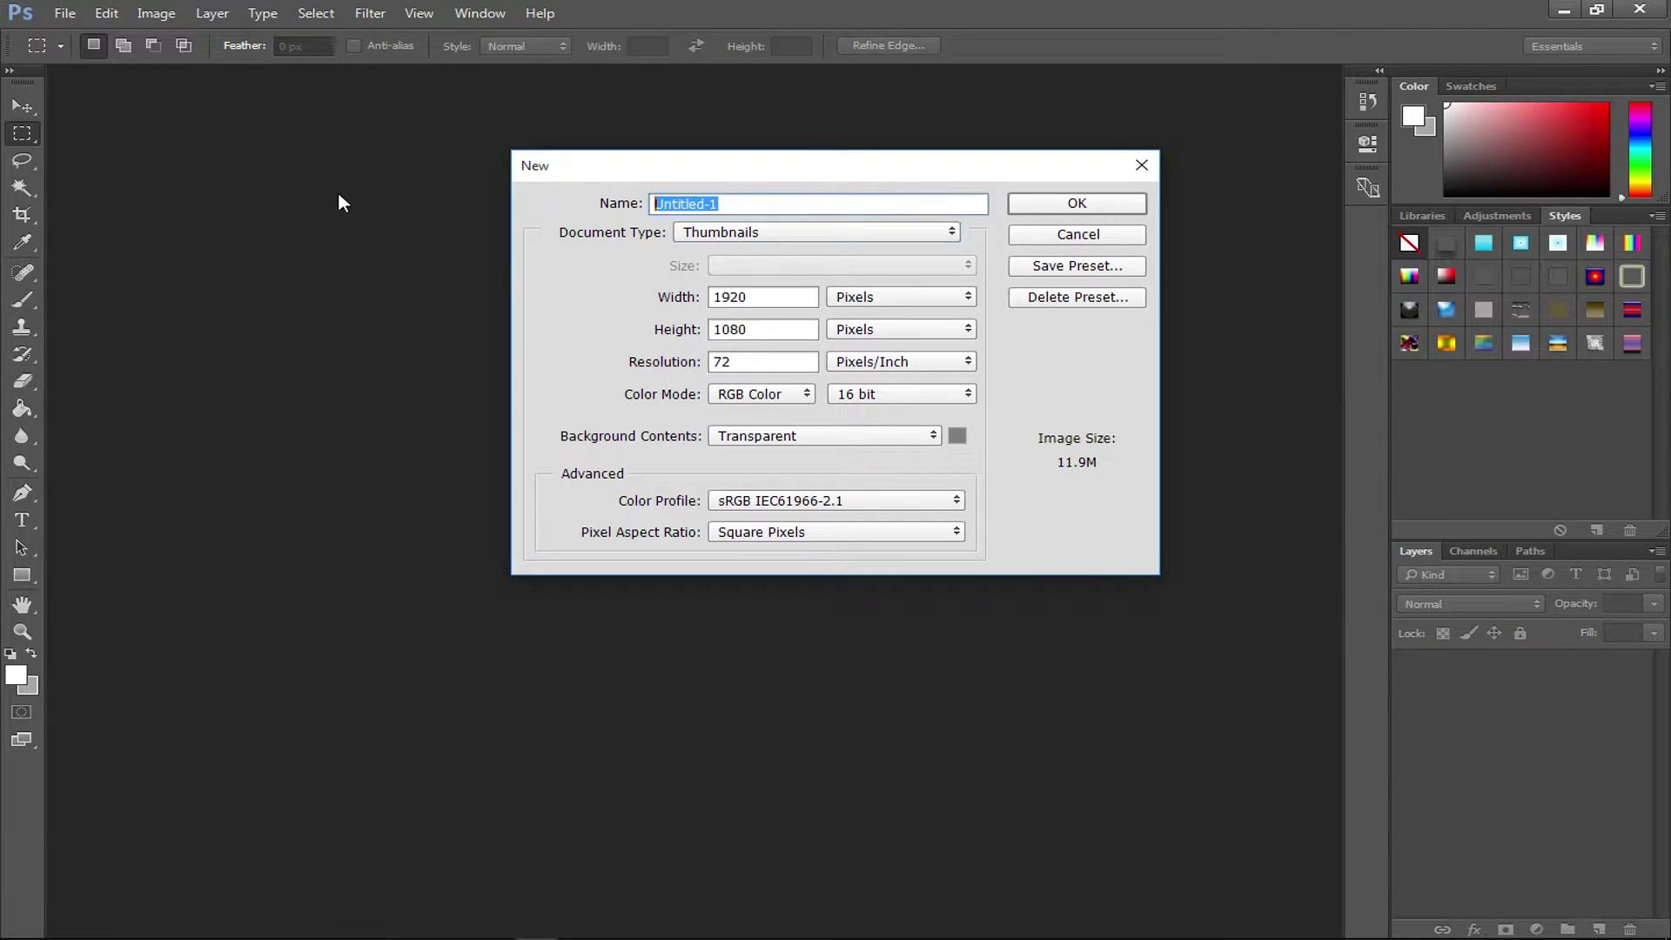
pyautogui.write('Custo')
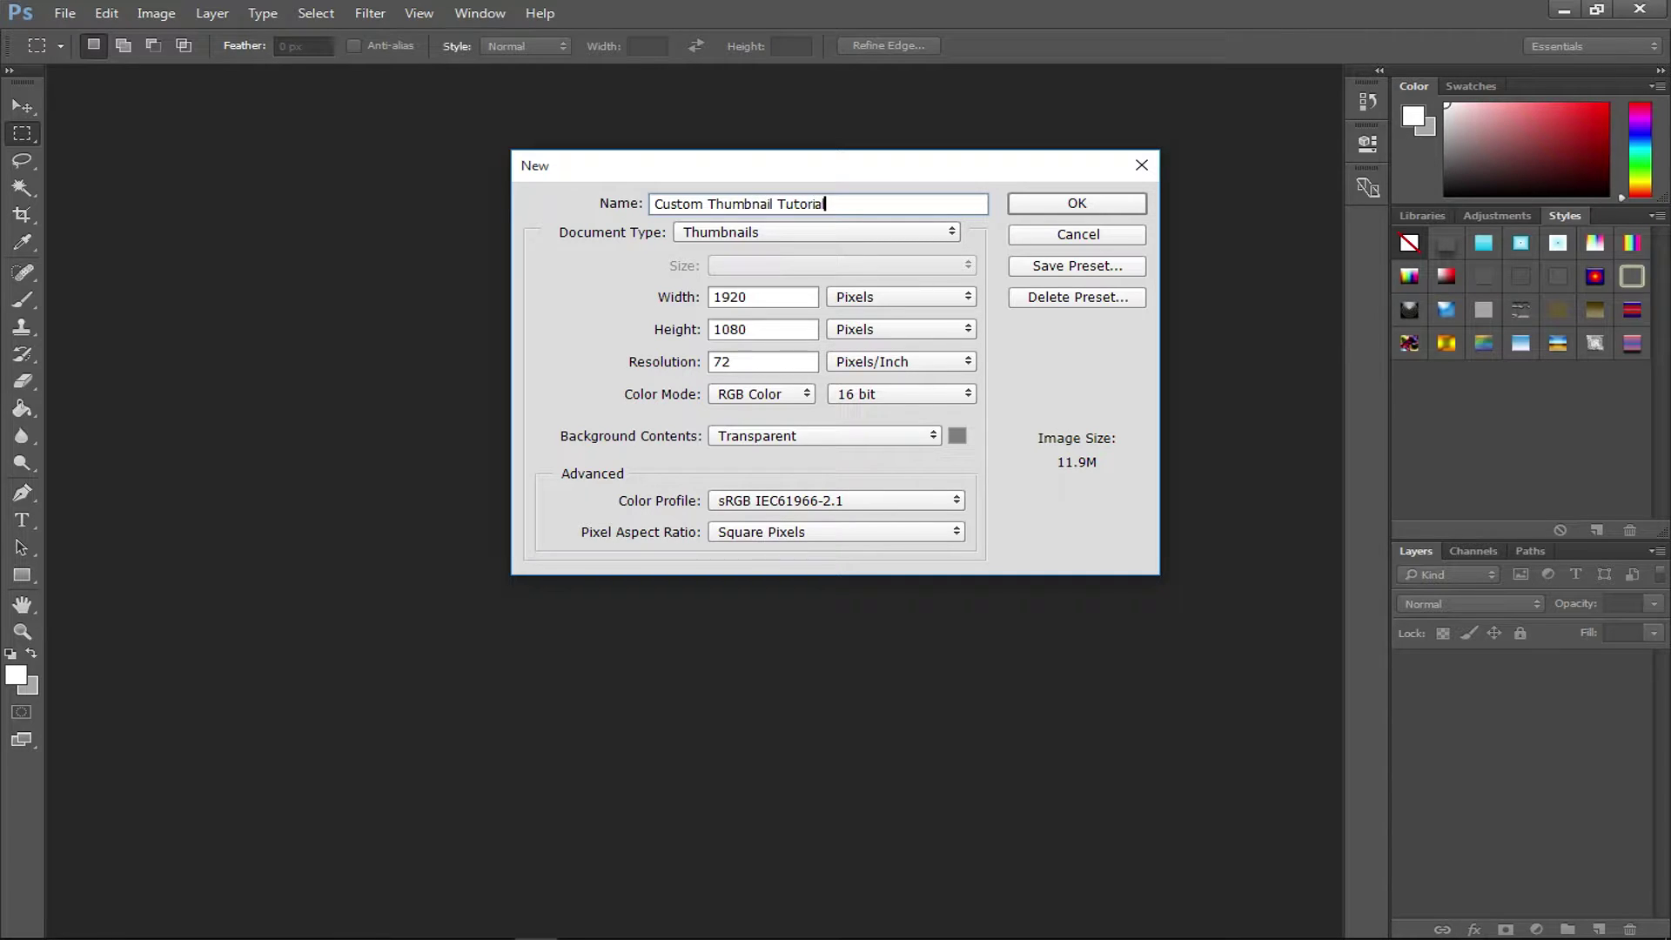
pyautogui.write('m Thumbnail Tutorial')
pyautogui.press('Return')
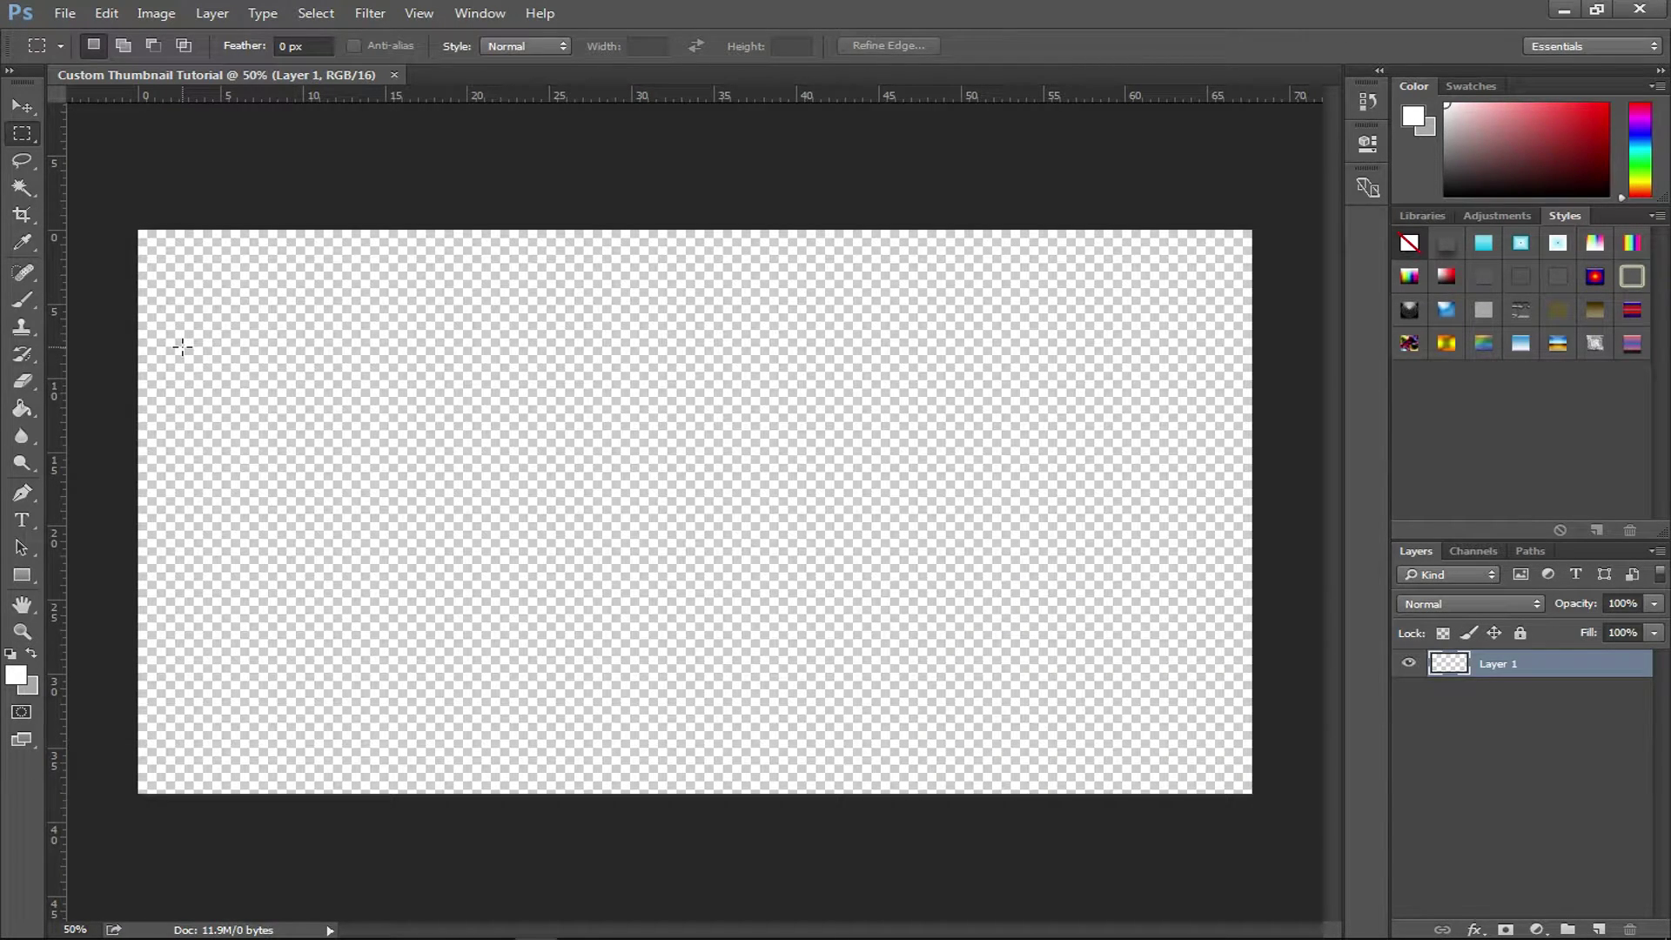
# Choose the Gradient Tool and drag a first vertical gradient down the canvas.
pyautogui.click(23, 413)
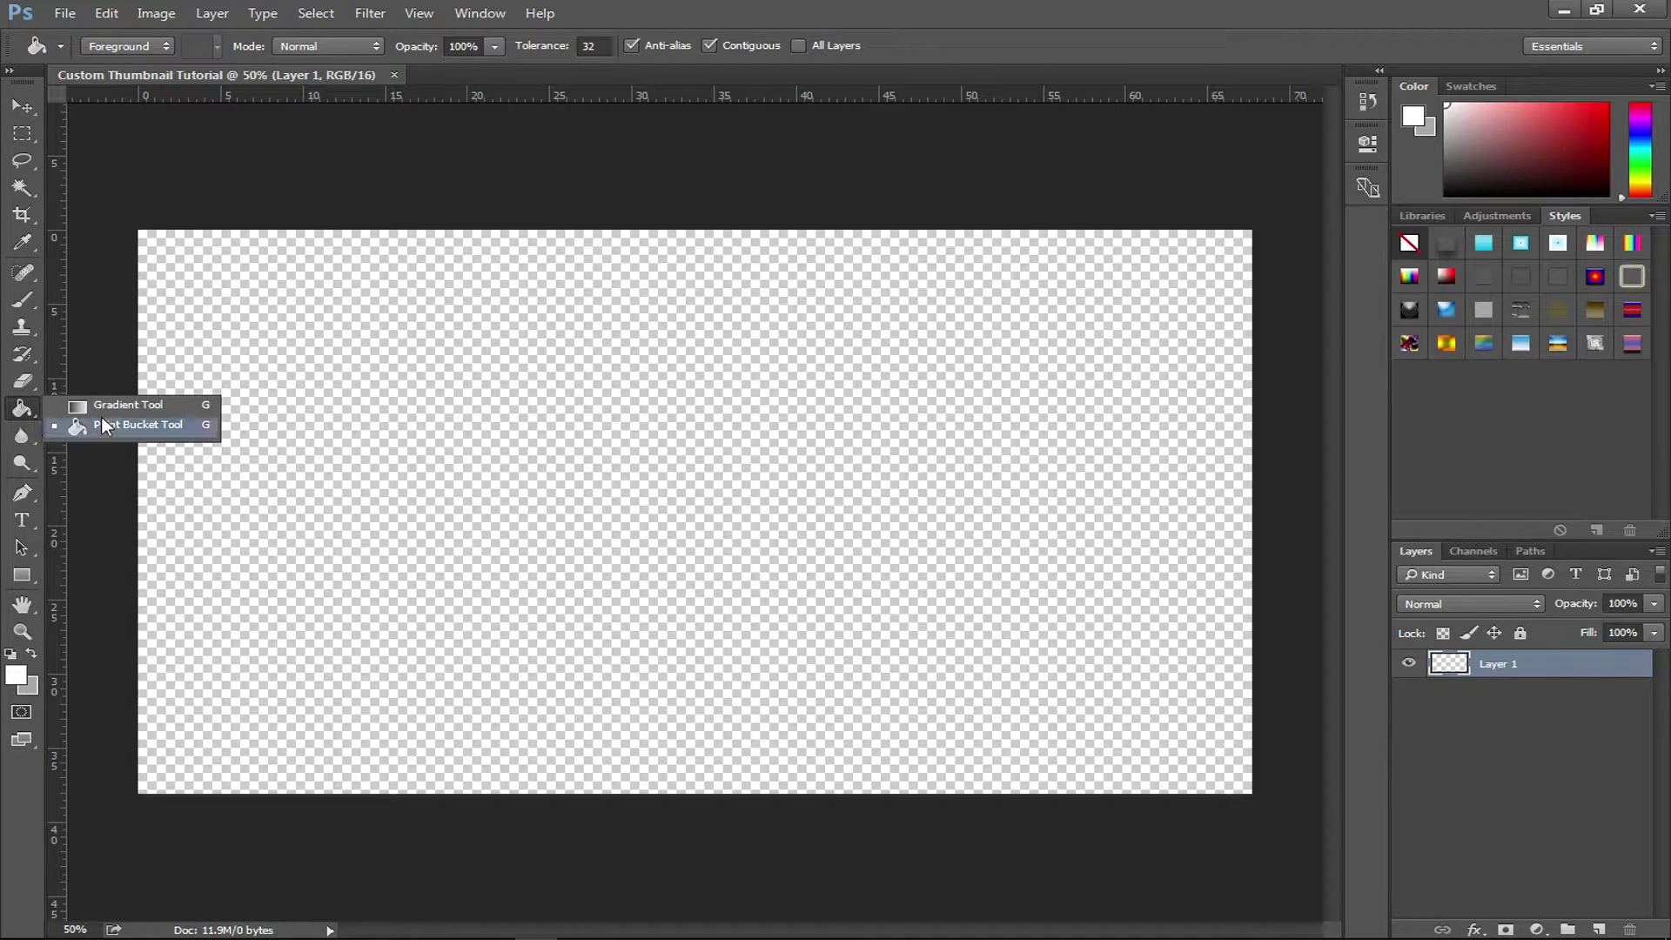
pyautogui.click(124, 429)
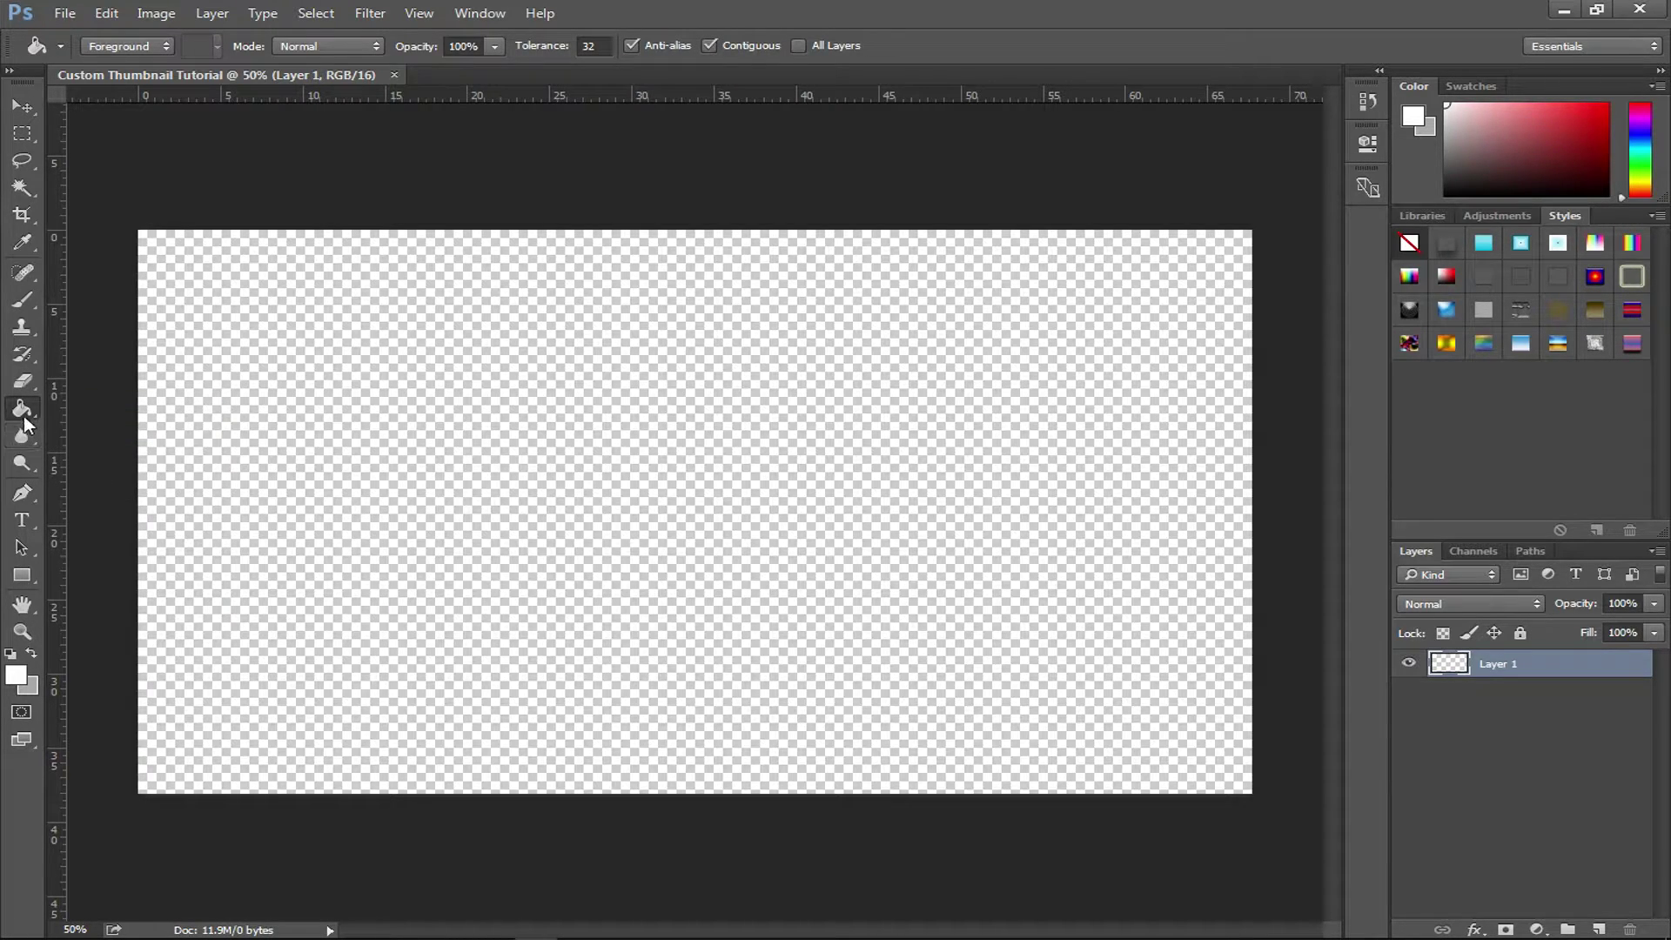
pyautogui.click(23, 415)
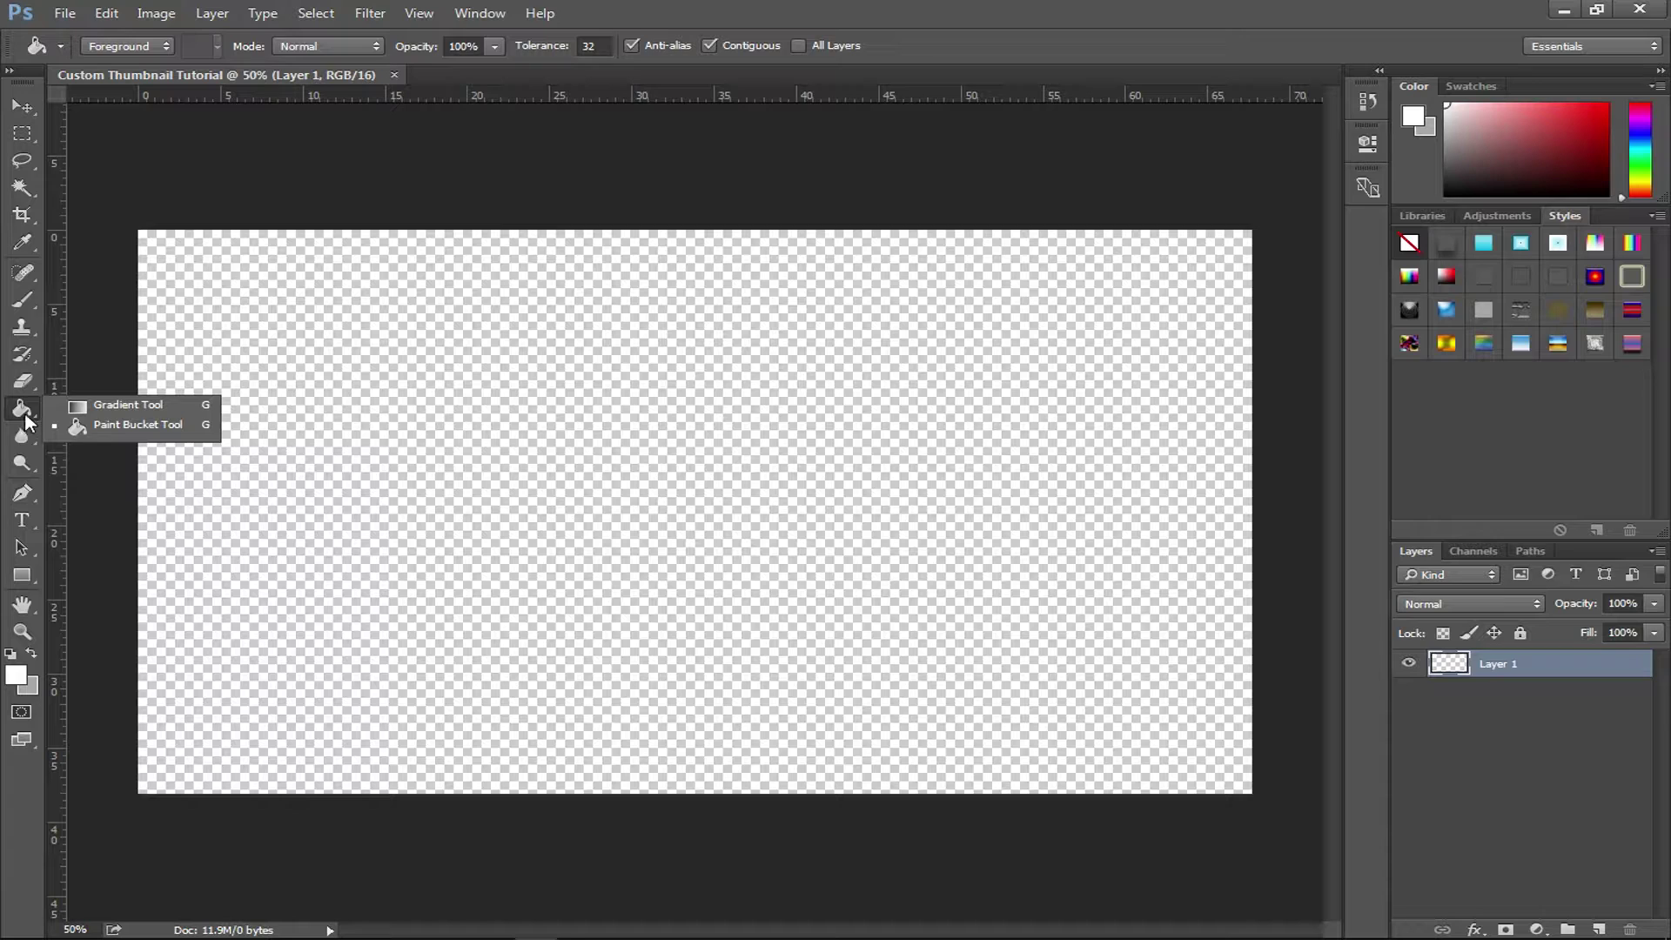
pyautogui.click(87, 406)
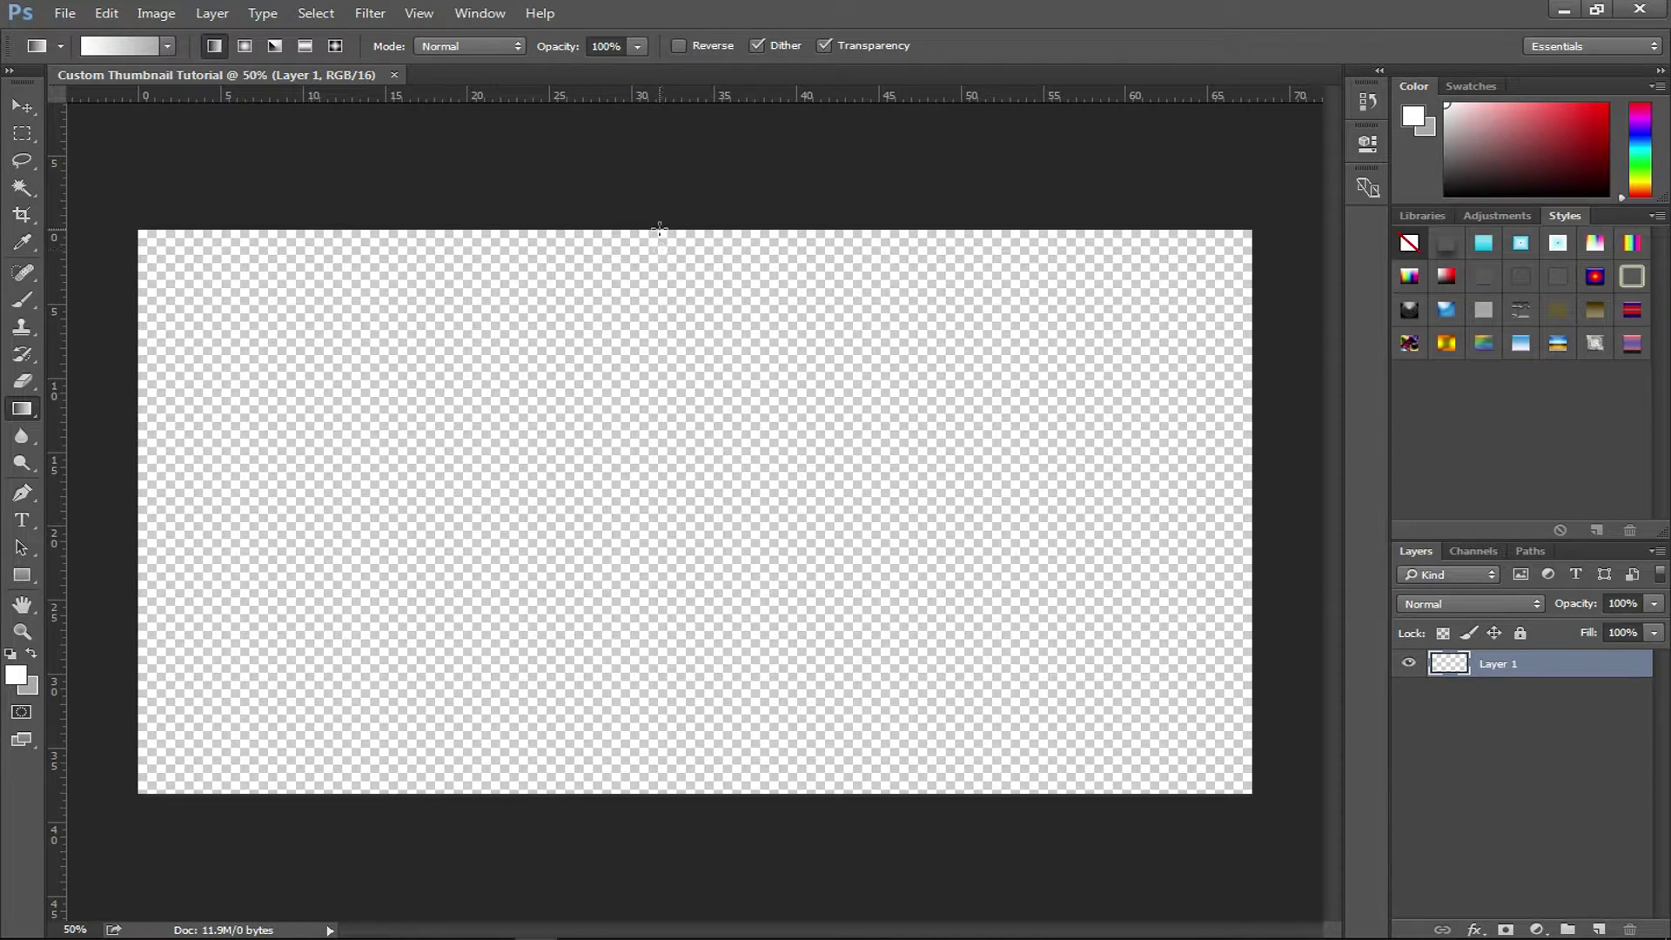
pyautogui.moveTo(666, 202); pyautogui.dragTo(640, 728)
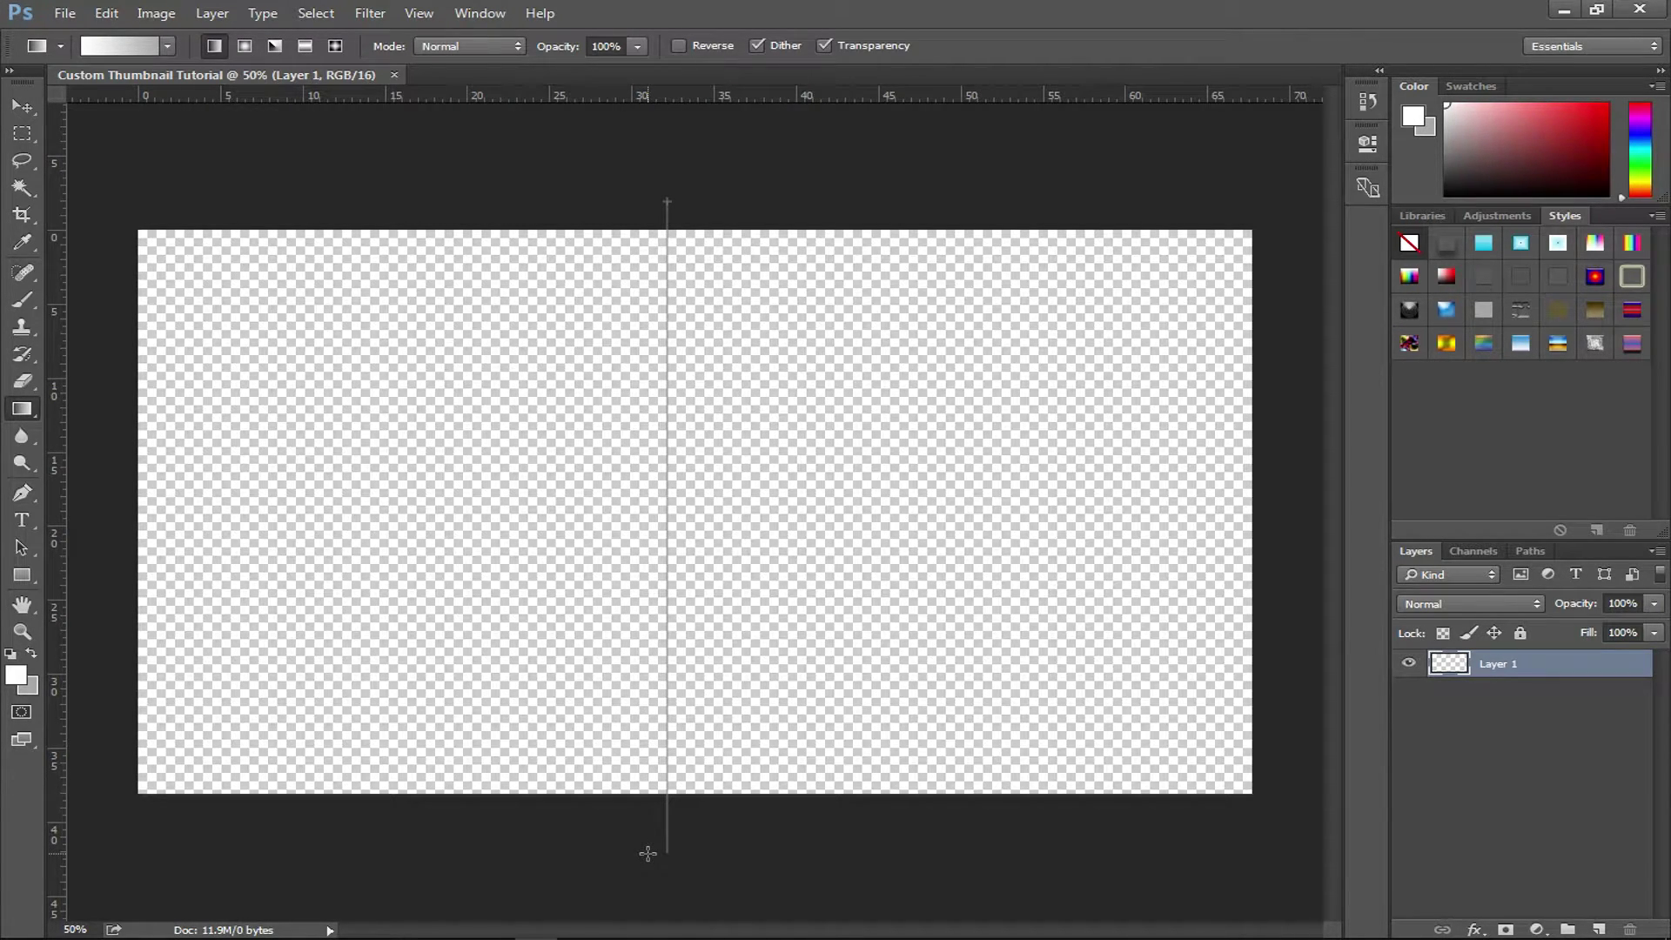
pyautogui.moveTo(647, 853); pyautogui.dragTo(672, 203)
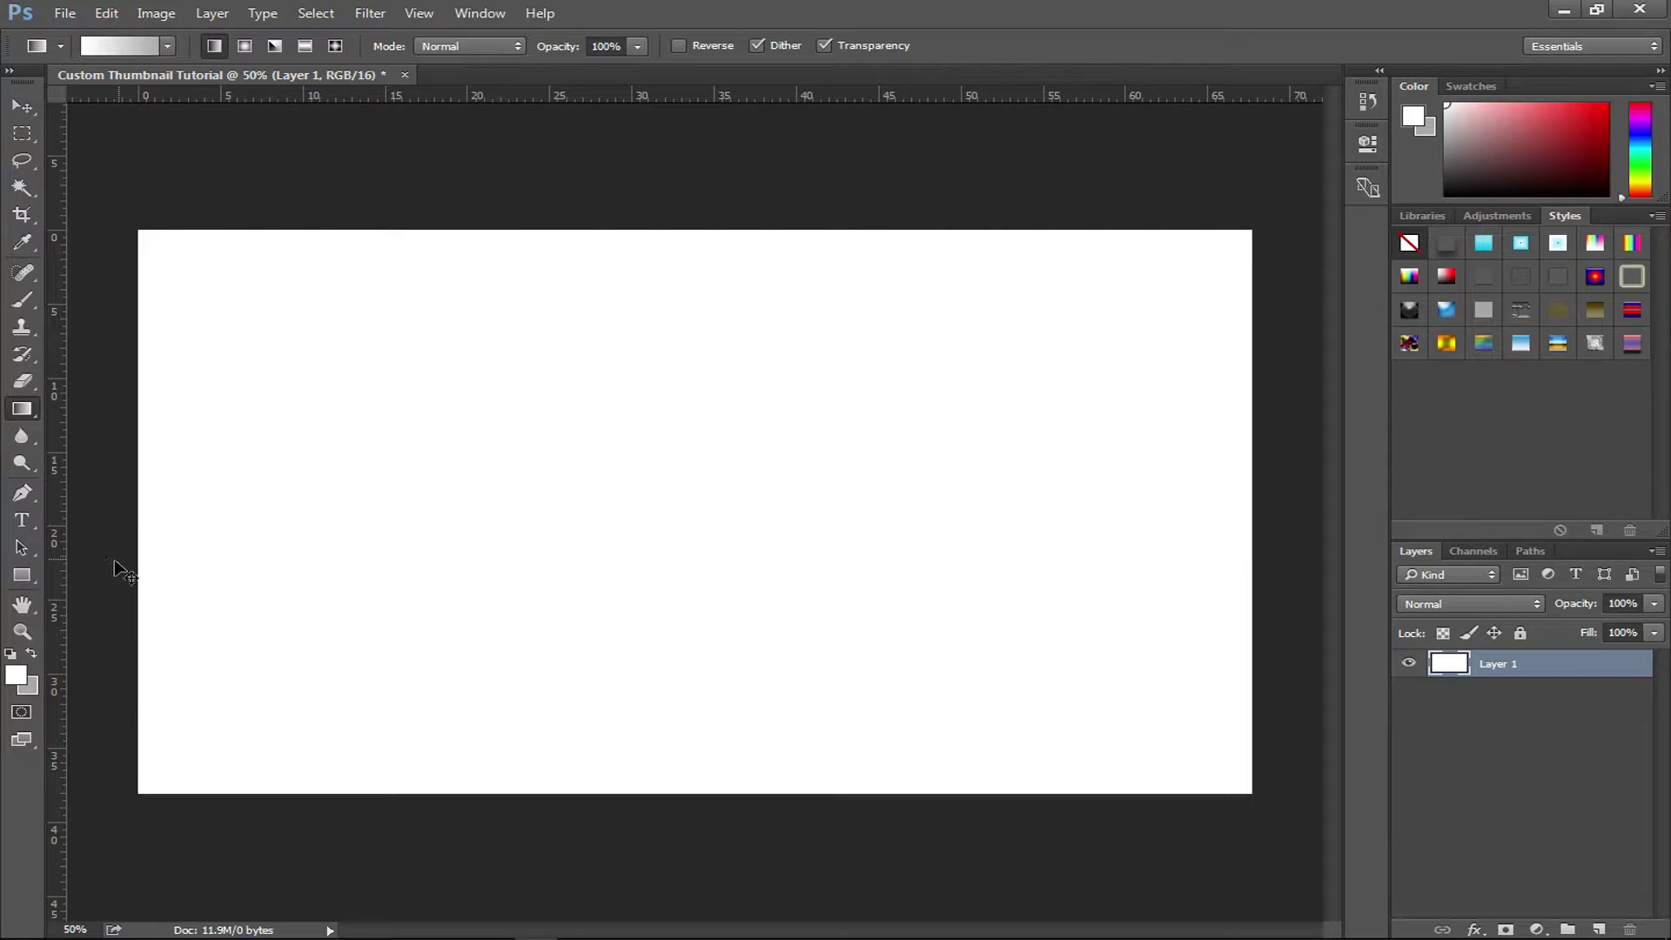
# Undo the white fill, set the background colour to b4b4b4, and redraw the gradient top to bottom.
pyautogui.hotkey('ctrl', 'z')
pyautogui.click(14, 674)
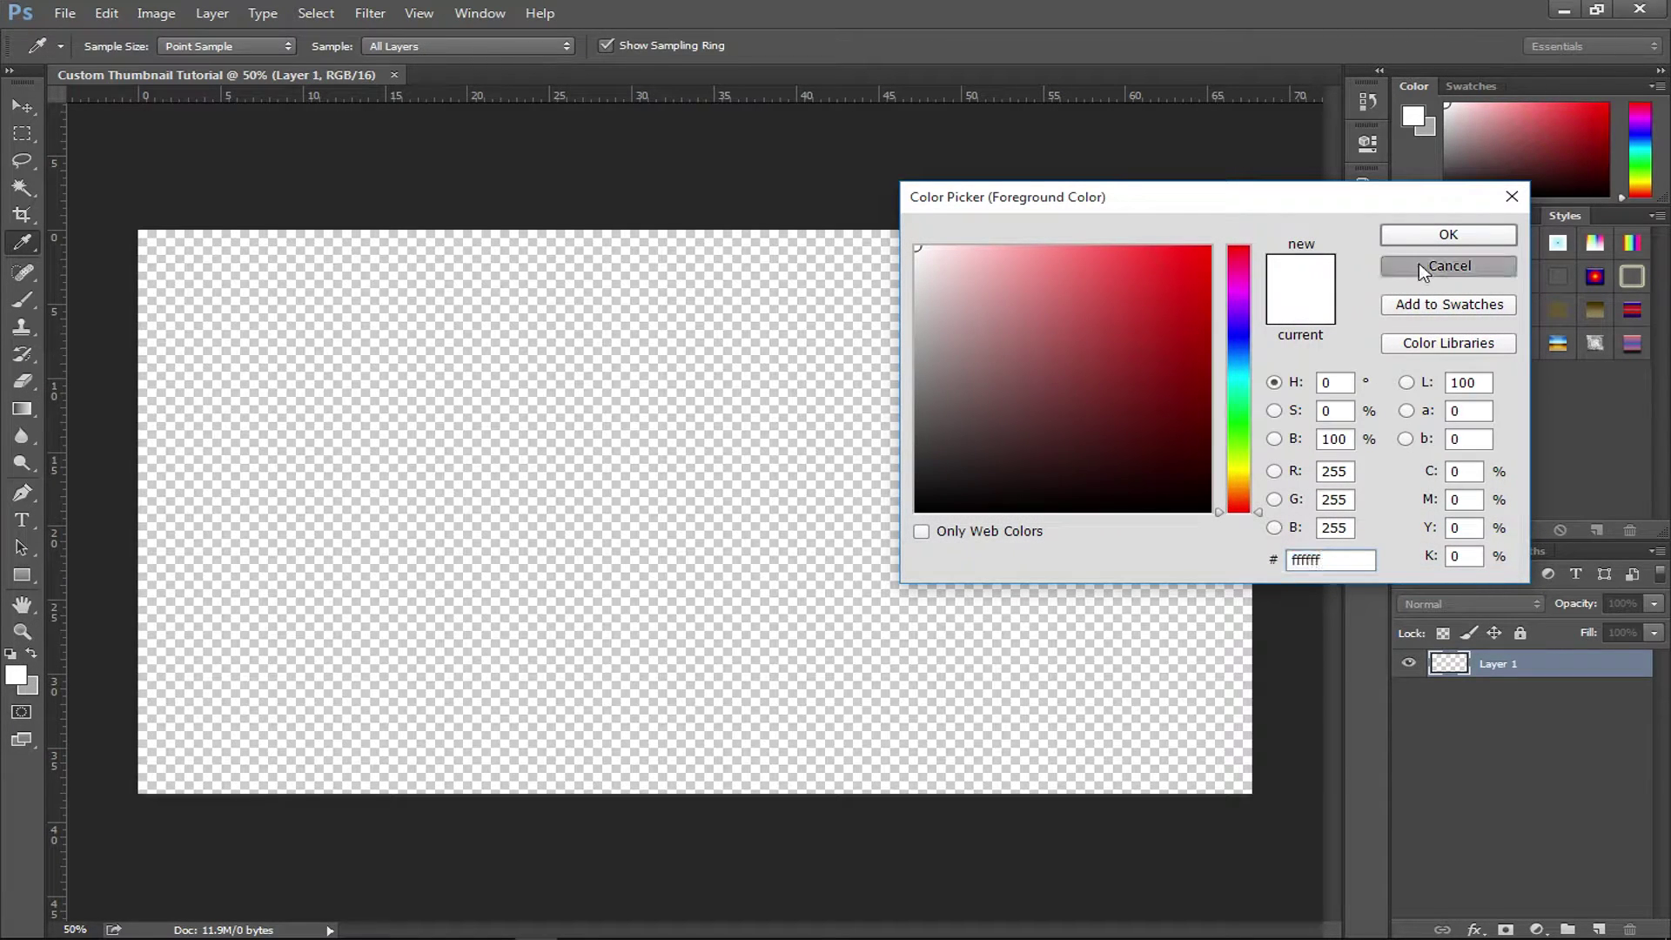
pyautogui.click(1448, 265)
pyautogui.click(15, 674)
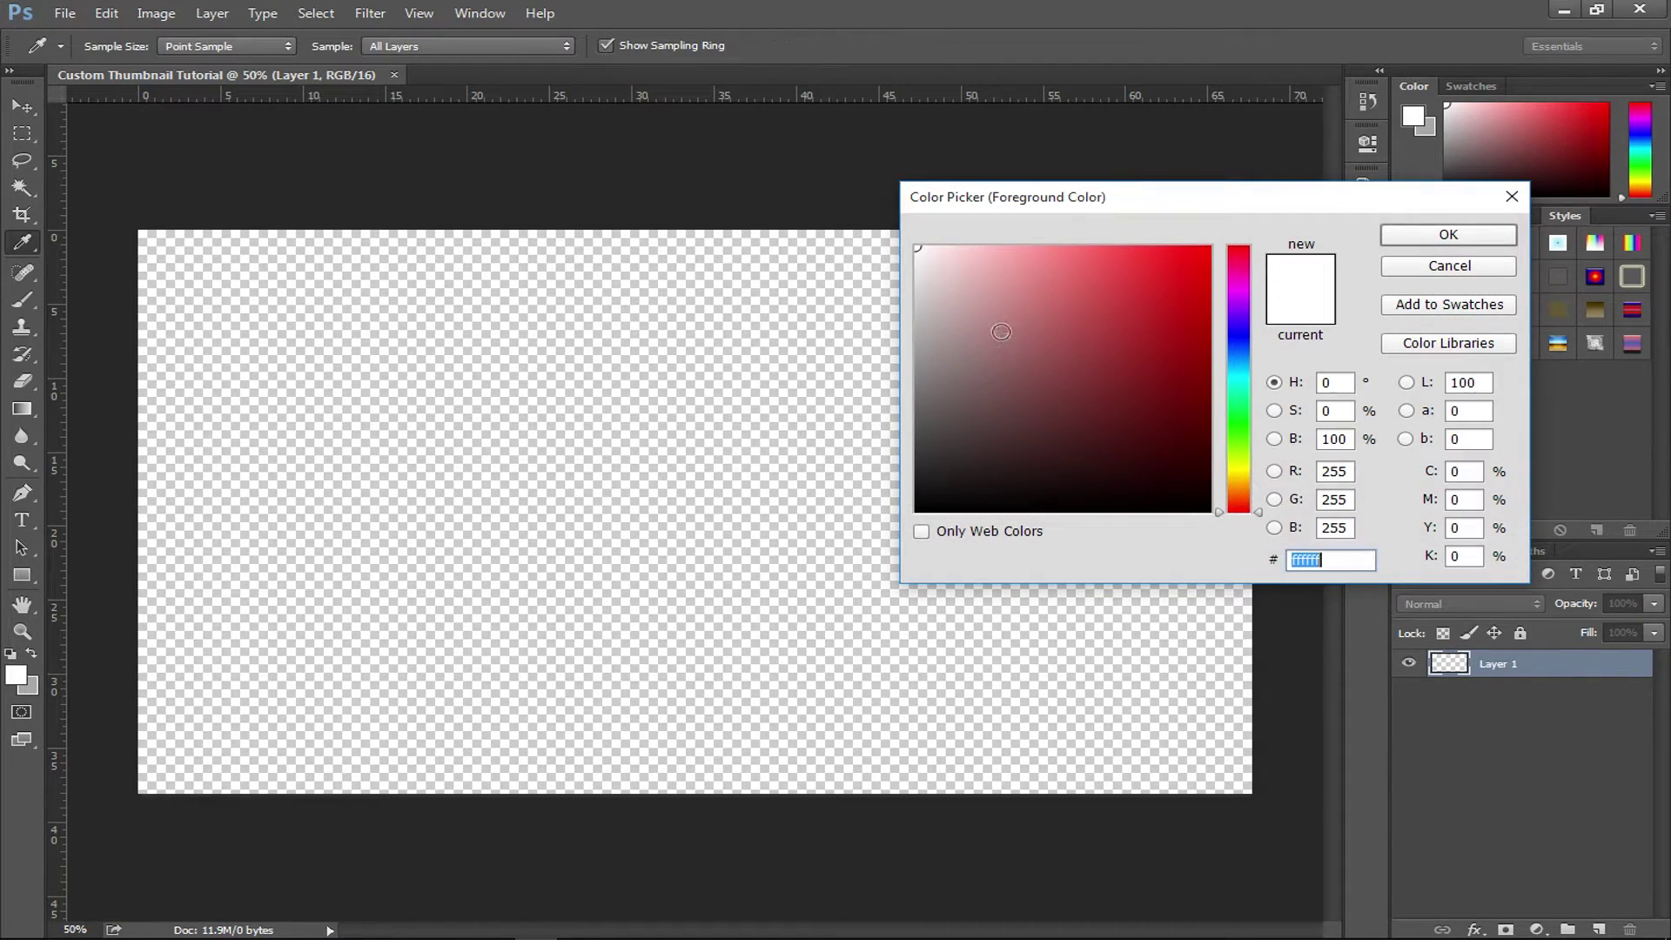
pyautogui.click(1449, 266)
pyautogui.click(28, 687)
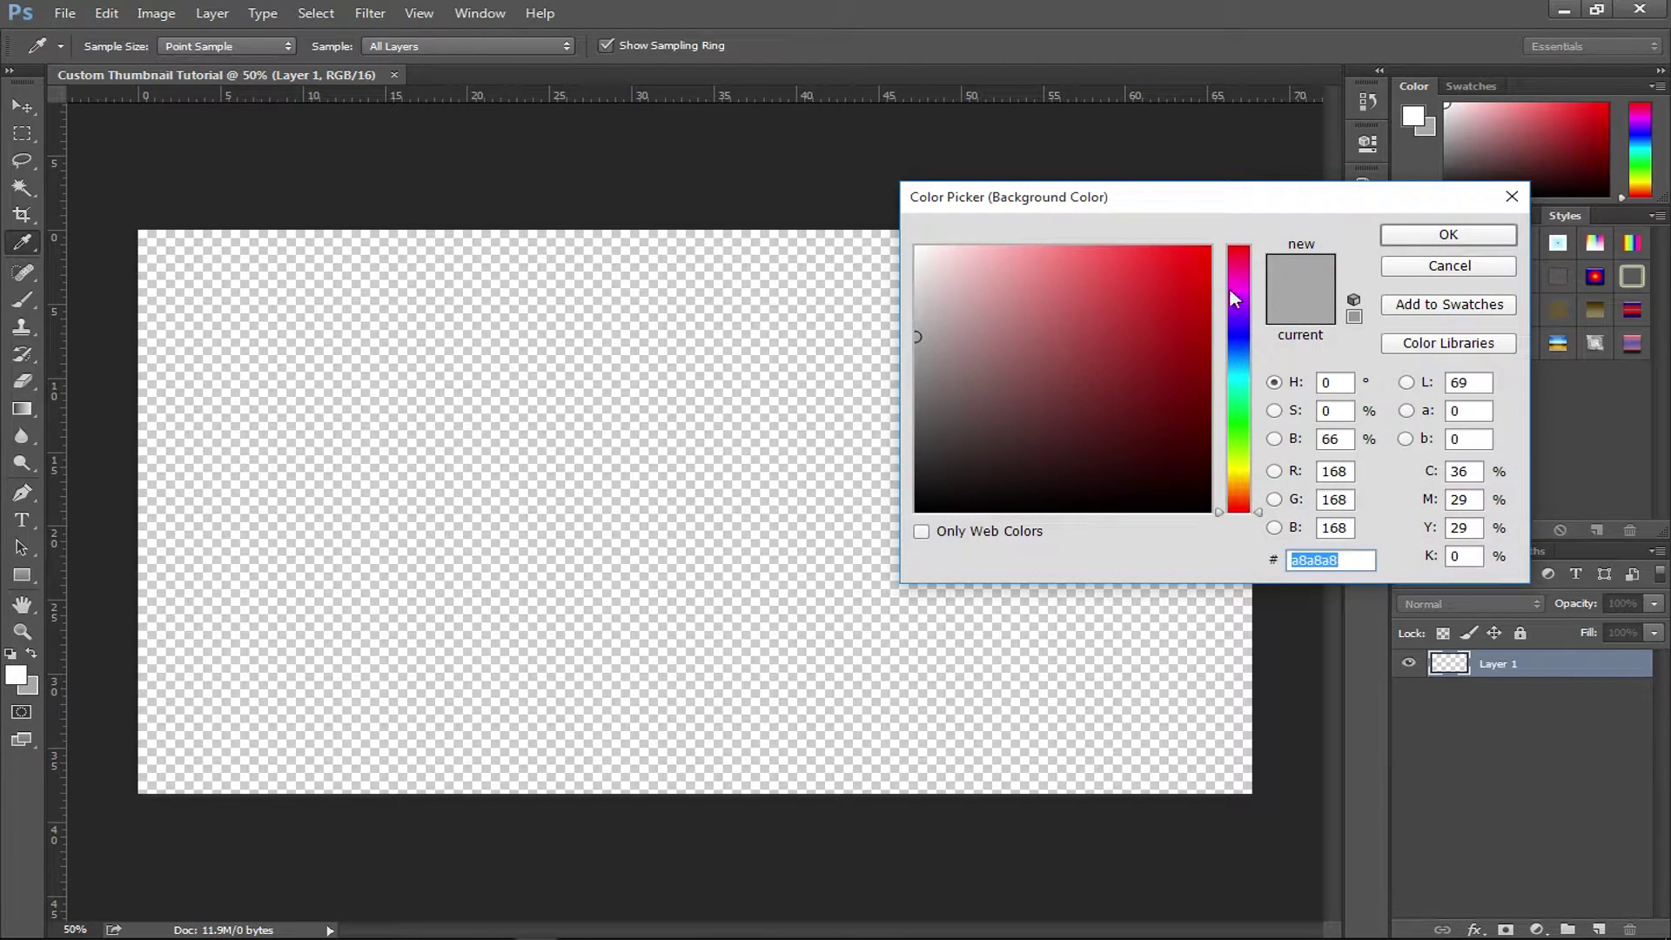
pyautogui.click(916, 324)
pyautogui.click(1449, 252)
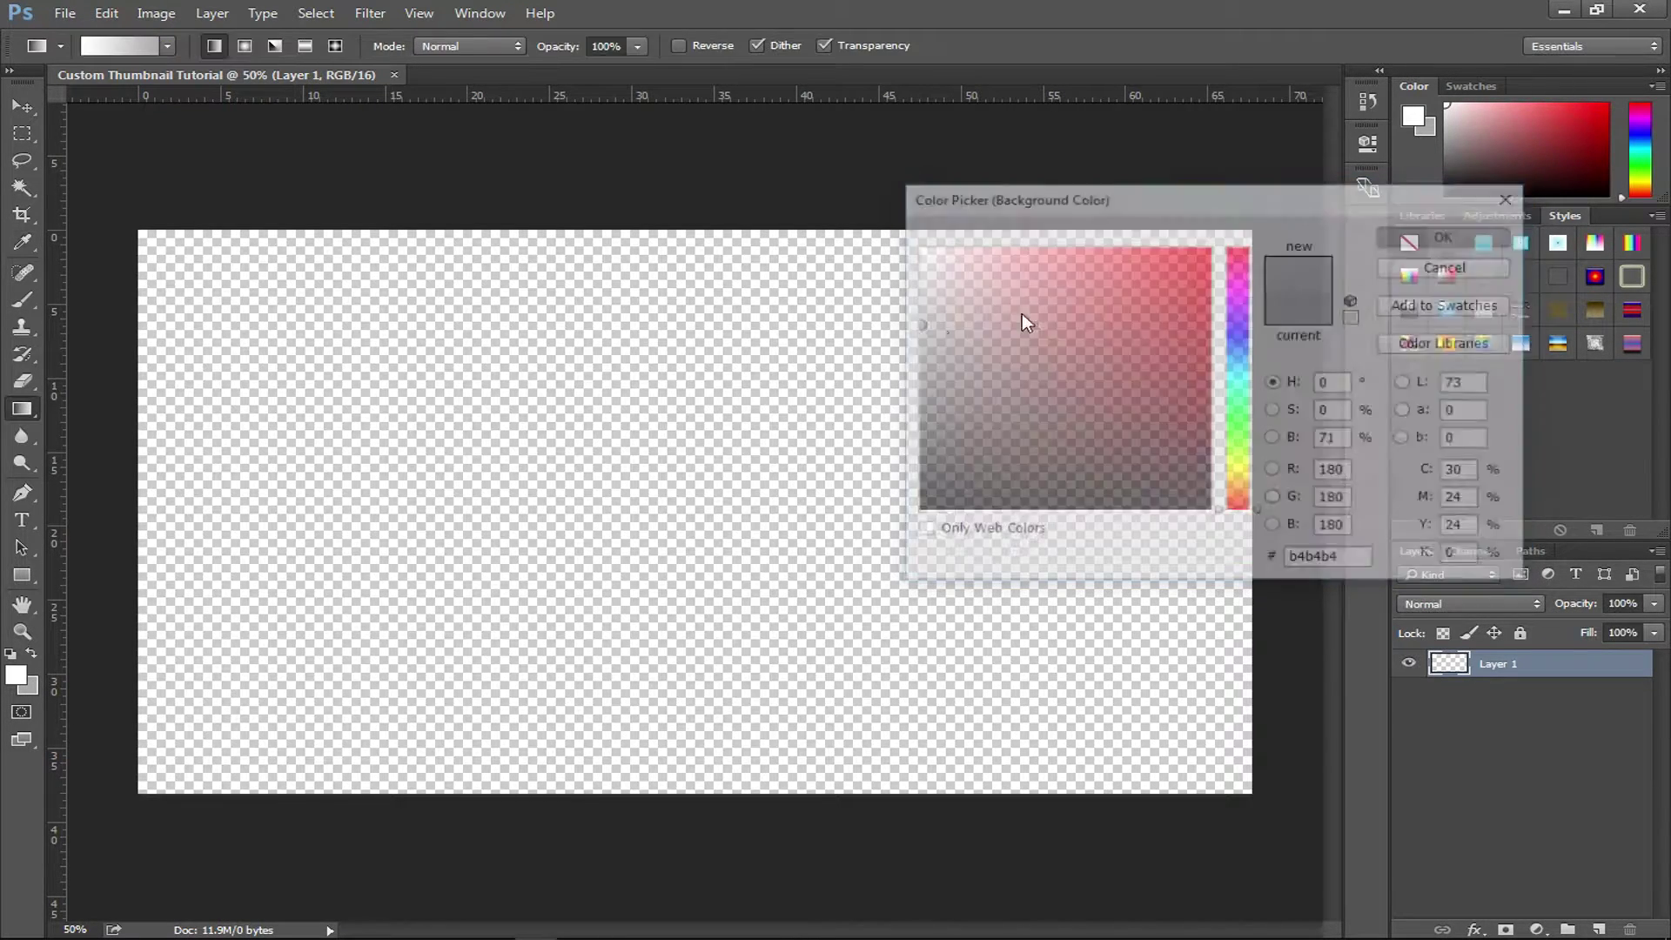
pyautogui.moveTo(662, 213); pyautogui.dragTo(620, 850)
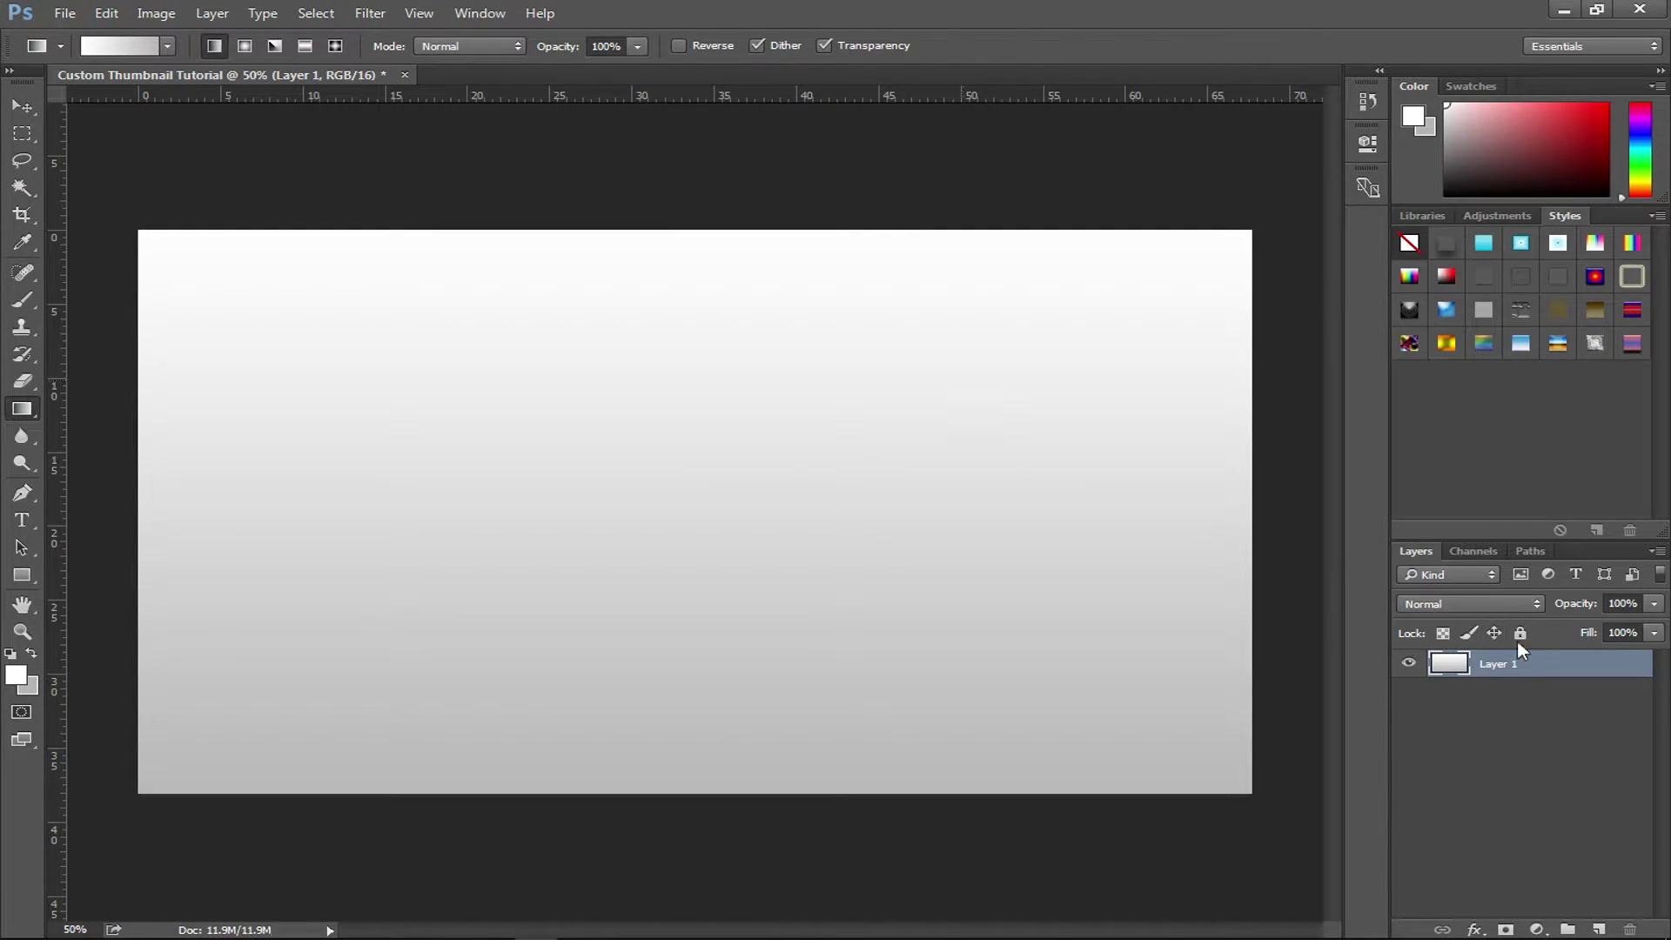
pyautogui.click(22, 105)
# Shift the gradient layer down, stretch its top back to the canvas top, and commit.
pyautogui.moveTo(668, 489); pyautogui.dragTo(668, 677)
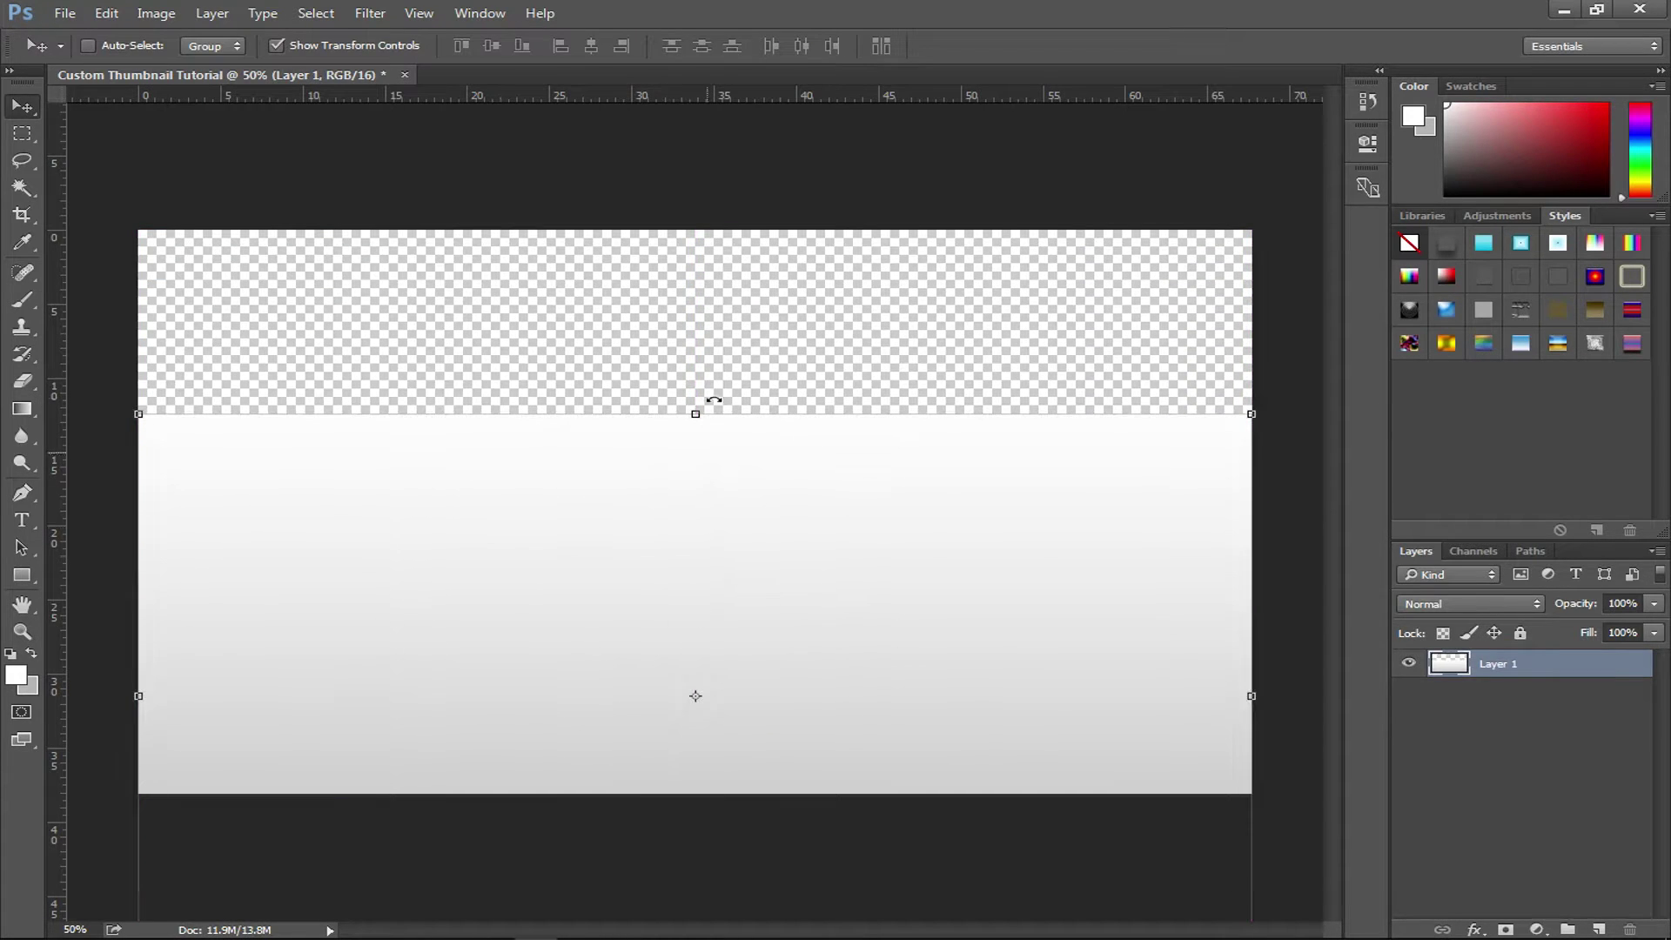
pyautogui.moveTo(695, 410); pyautogui.dragTo(695, 202)
pyautogui.press('Return')
pyautogui.click(1526, 795)
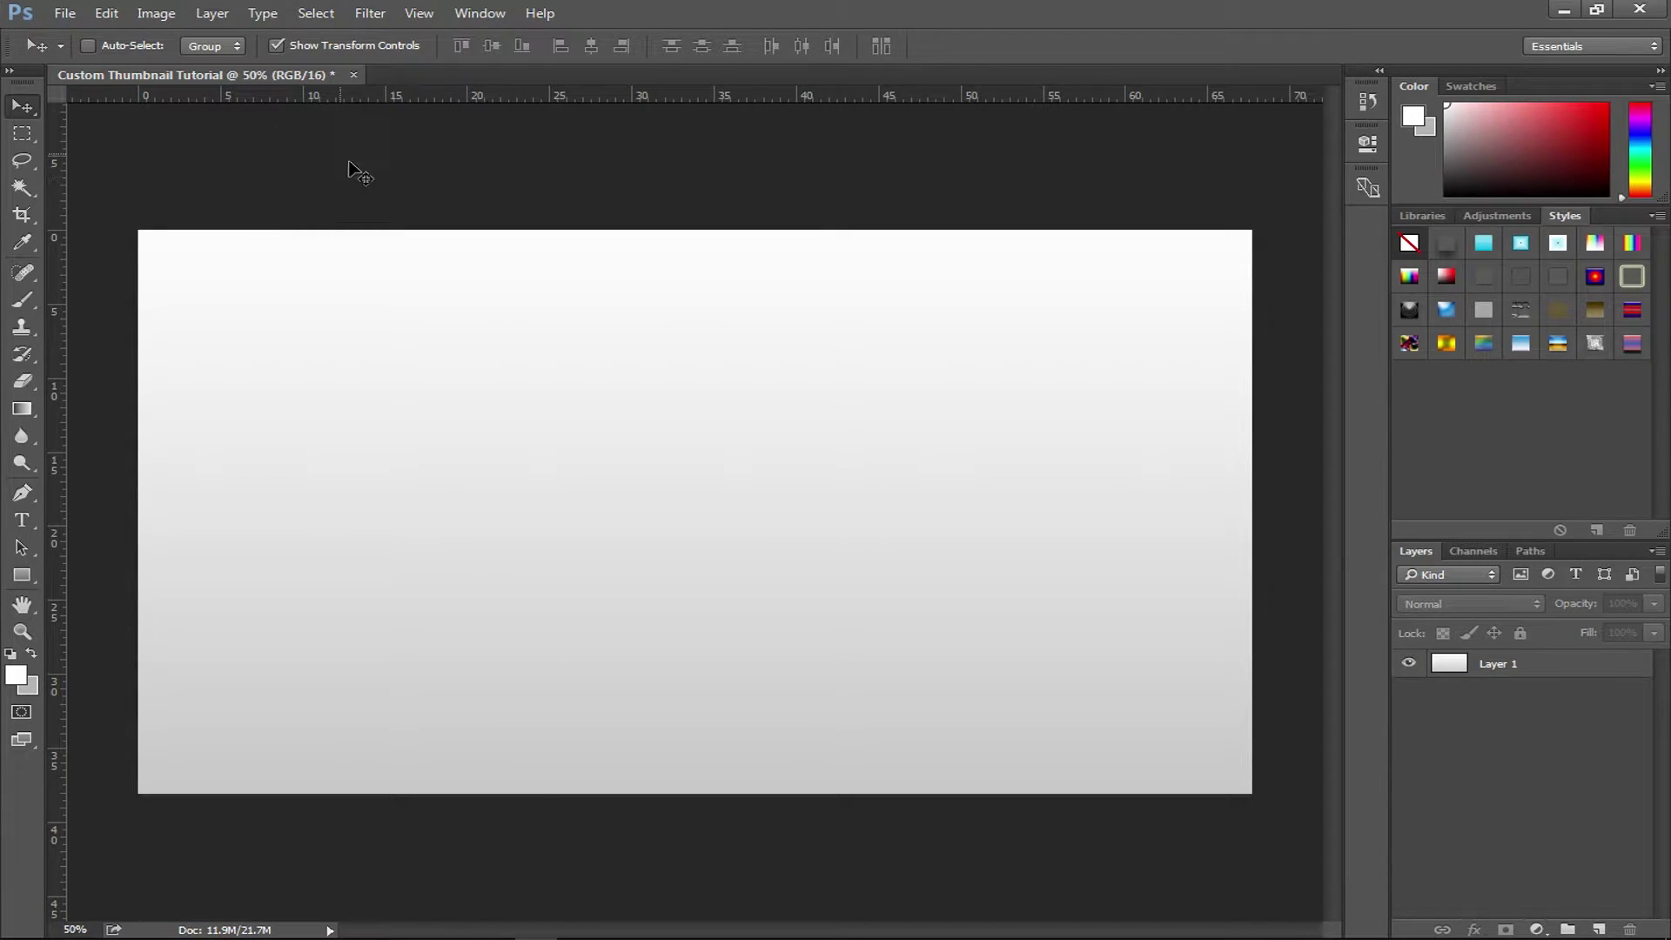
# Select the Move tool and open the File menu.
pyautogui.click(29, 103)
pyautogui.click(59, 12)
pyautogui.click(59, 16)
pyautogui.click(67, 21)
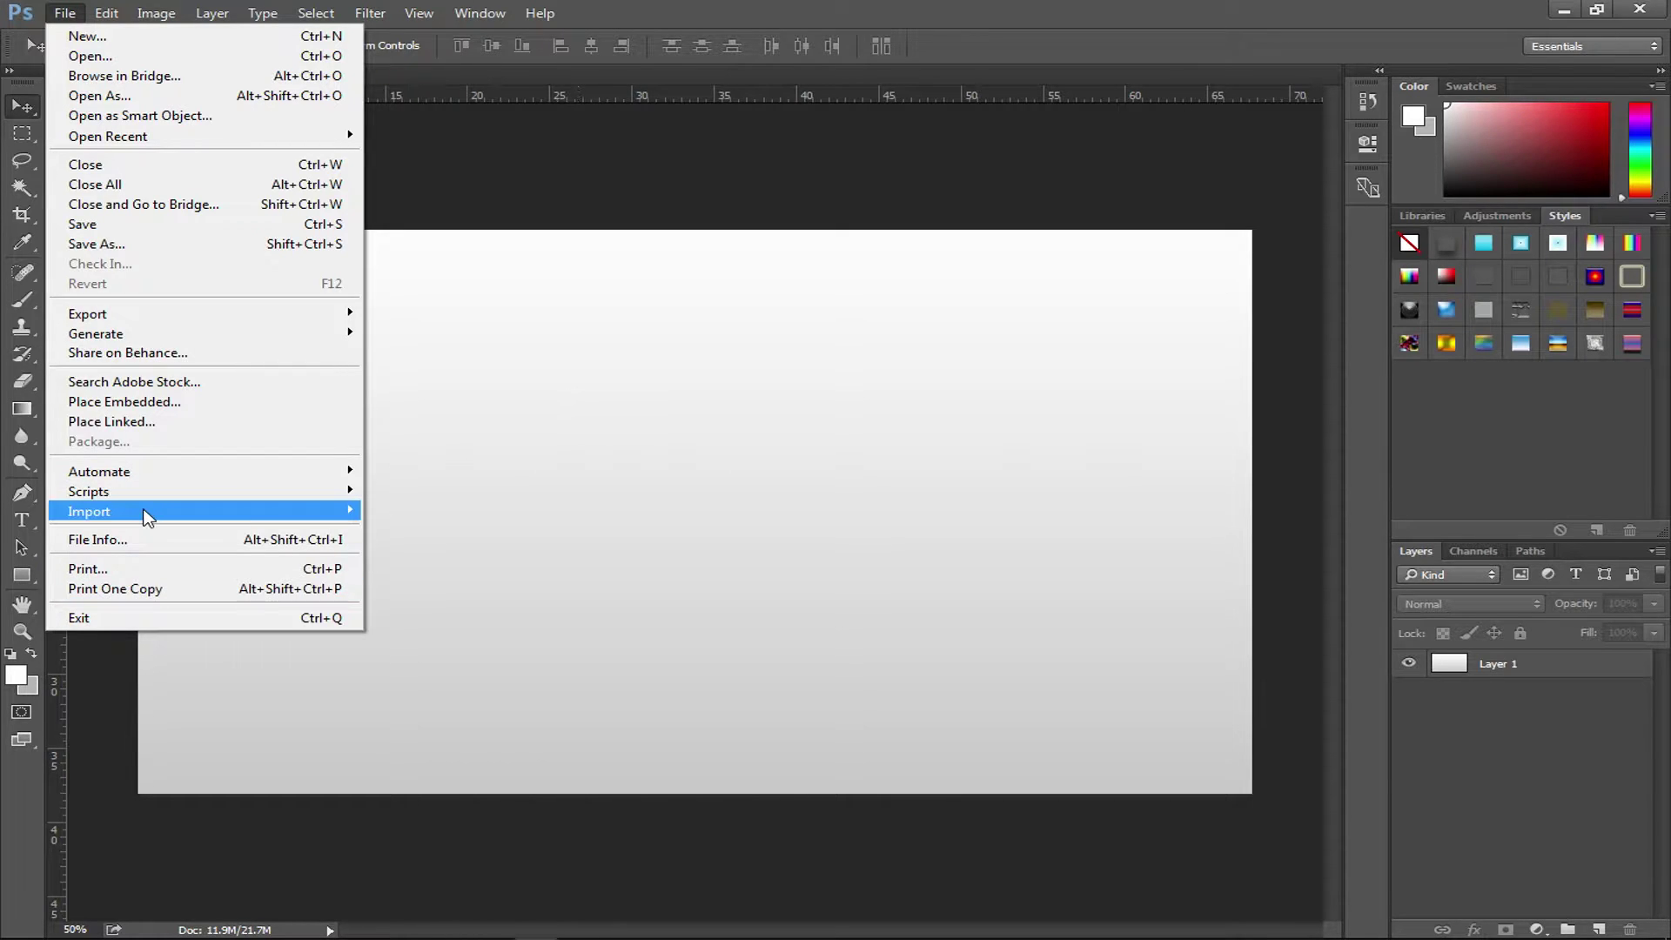
# Start Place Embedded and browse from the YouTube folder into Videos.
pyautogui.click(165, 407)
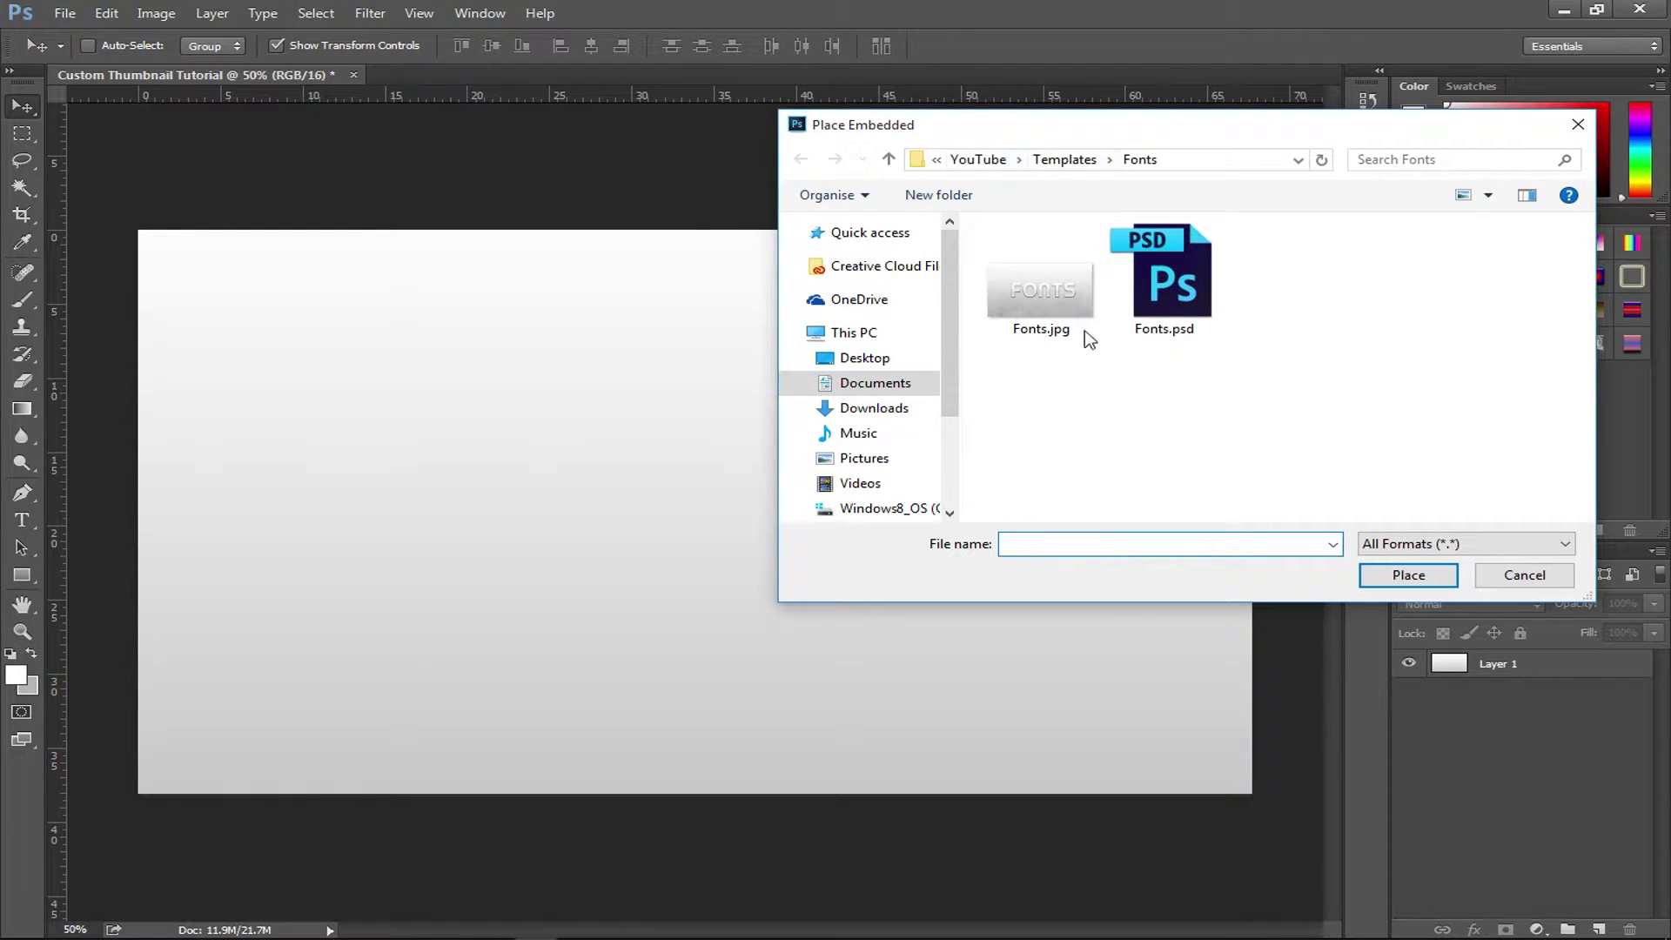
pyautogui.click(978, 160)
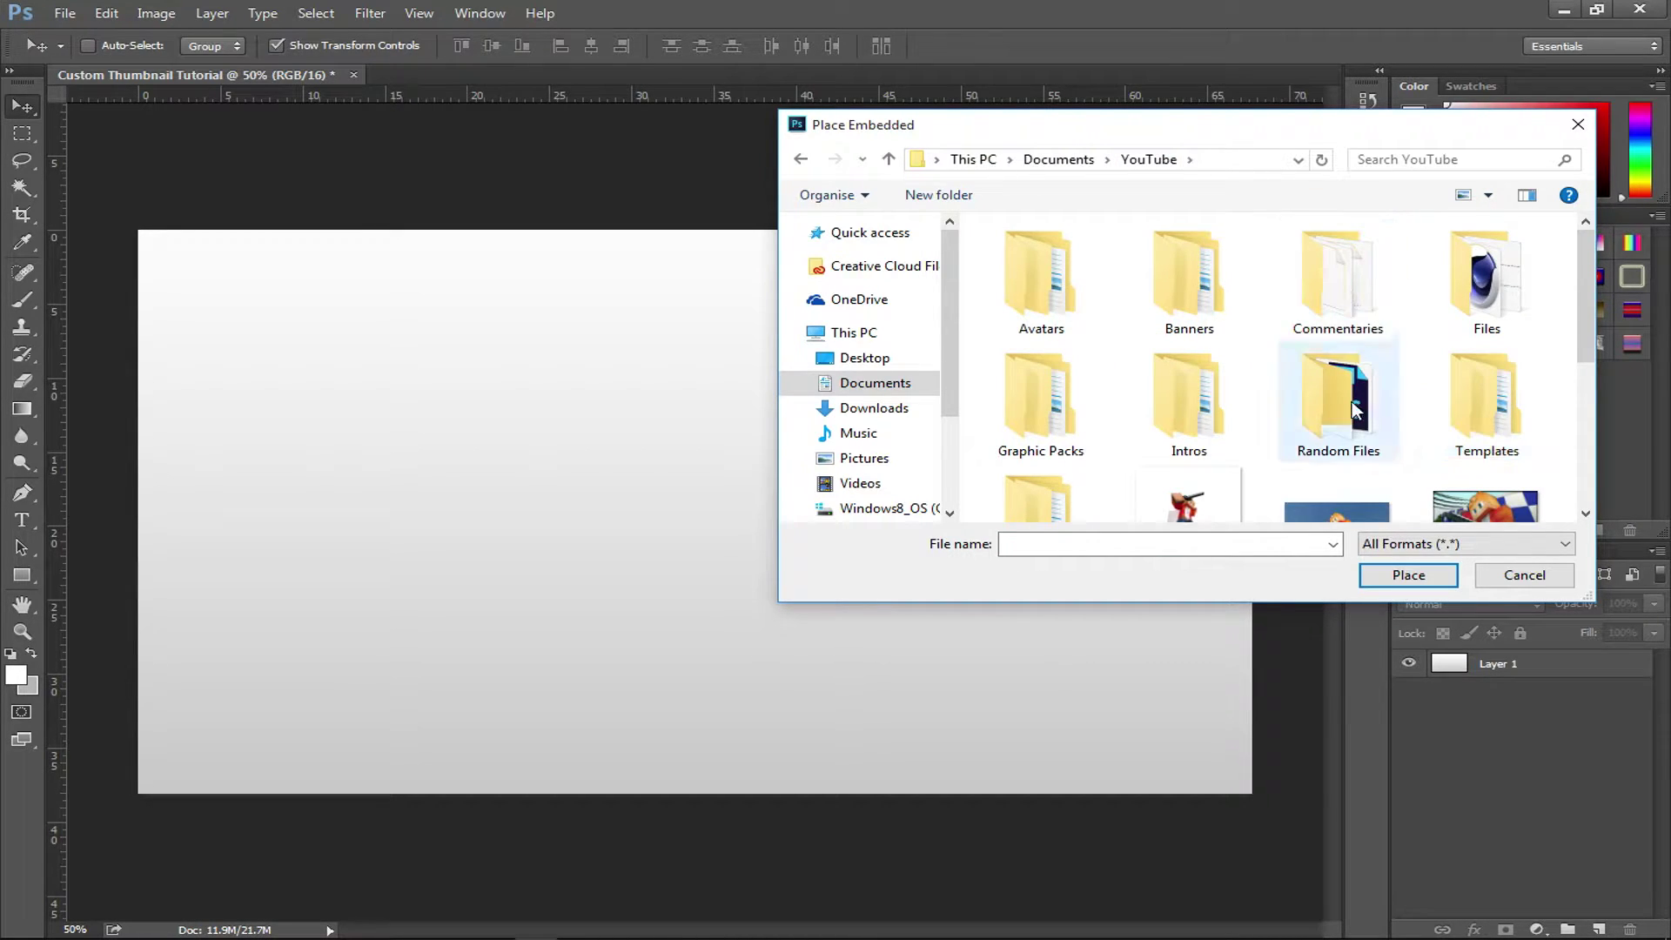
pyautogui.click(1045, 287)
pyautogui.moveTo(1586, 331)
pyautogui.mouseDown()
pyautogui.moveTo(1585, 367)
pyautogui.moveTo(1586, 331)
pyautogui.mouseUp()
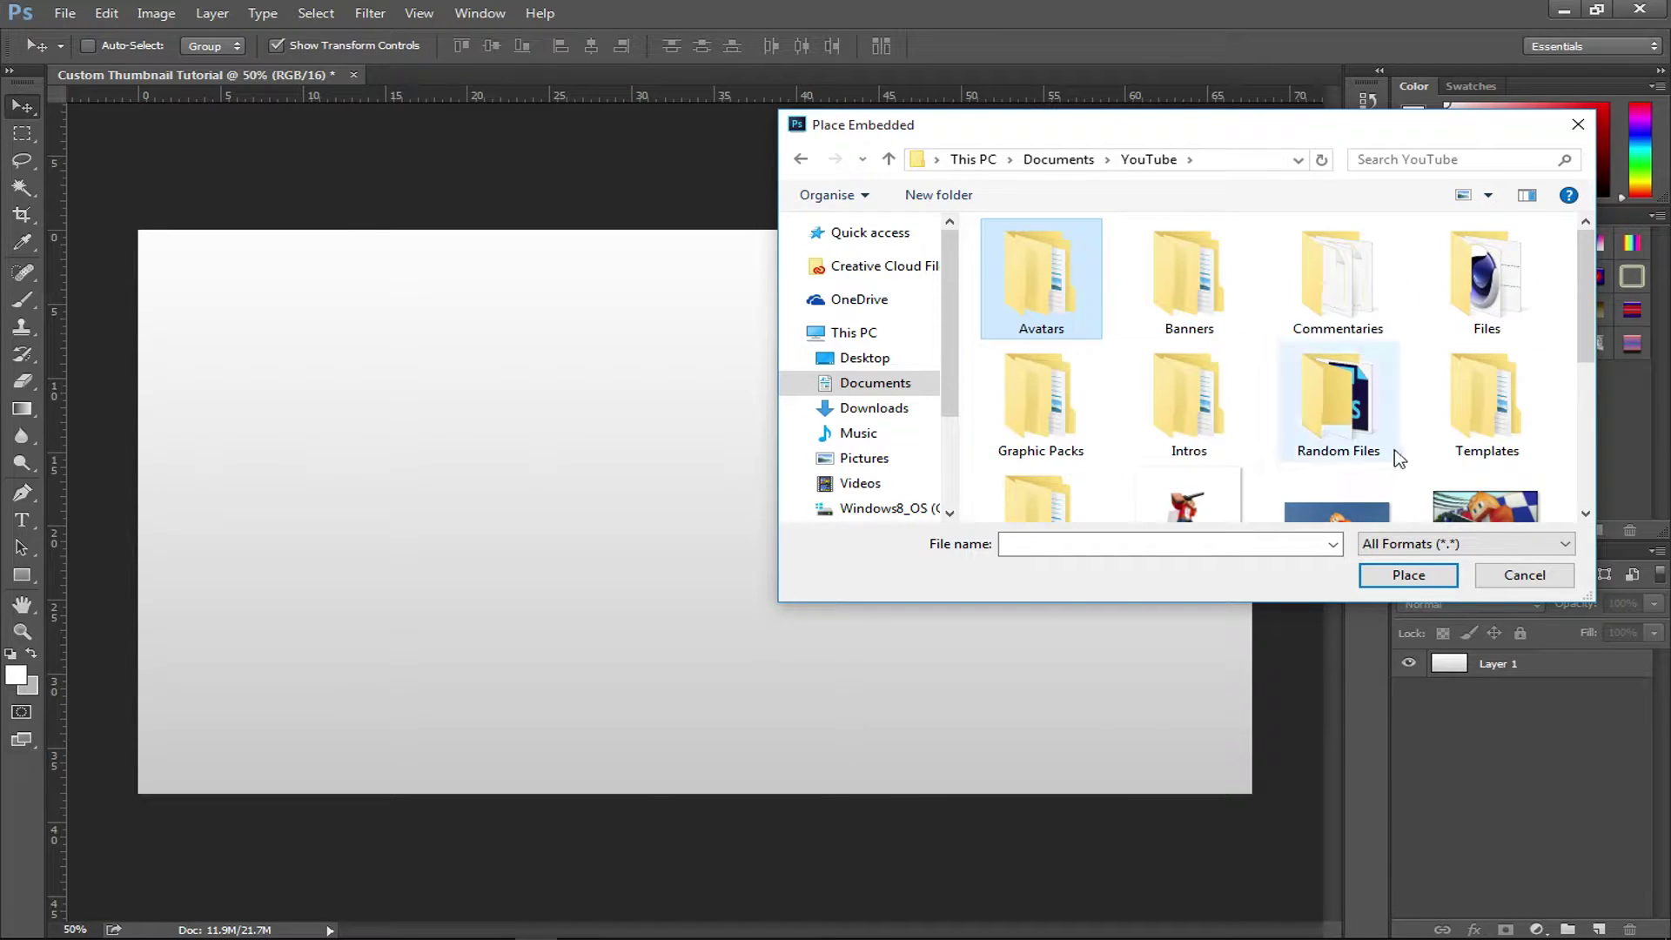
pyautogui.moveTo(1587, 324)
pyautogui.mouseDown()
pyautogui.moveTo(1589, 362)
pyautogui.moveTo(1582, 315)
pyautogui.mouseUp()
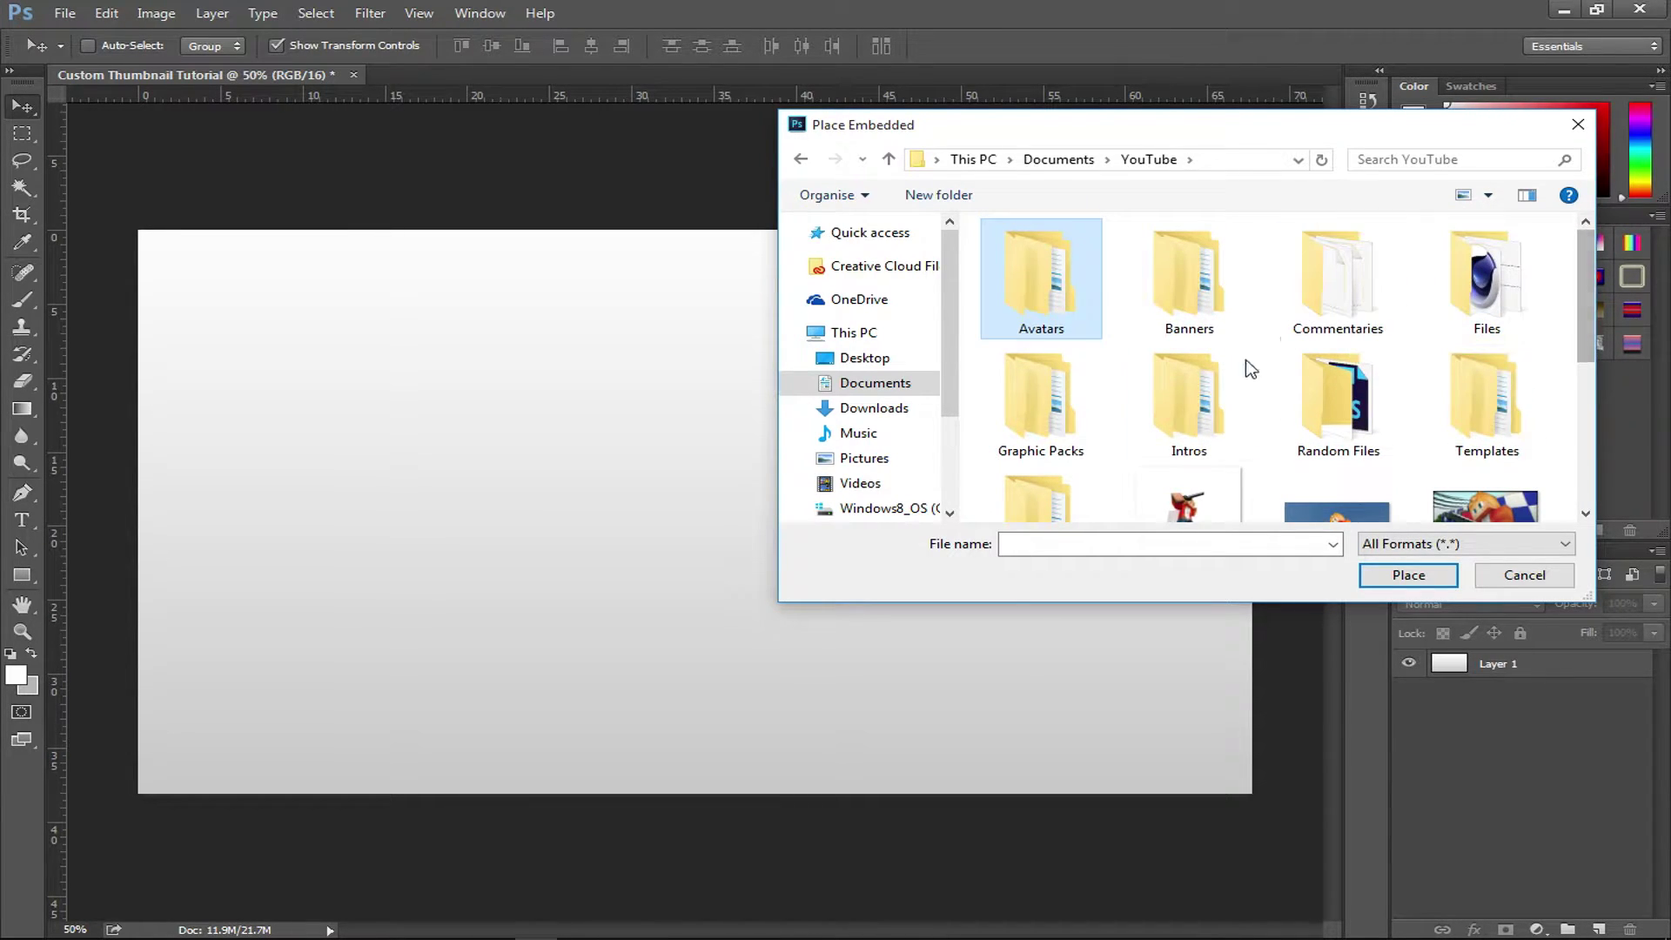
pyautogui.scroll(-1, 1087, 418)
pyautogui.doubleClick(1044, 492)
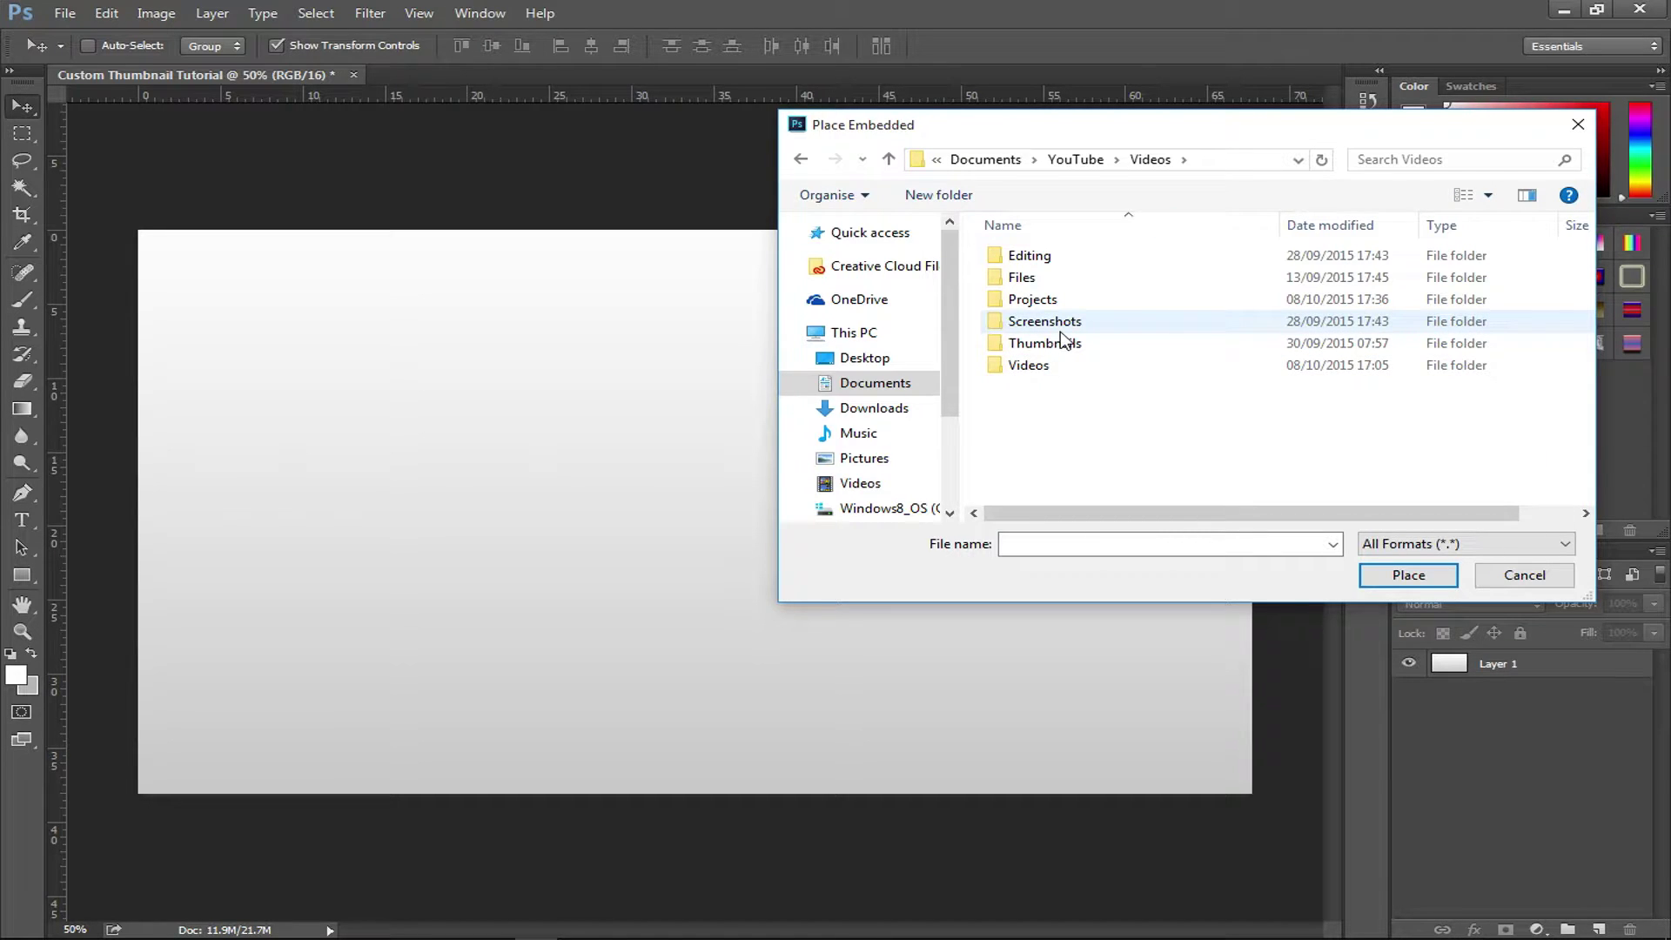
# Open Thumbnails > Files and place Explosion.png onto the canvas.
pyautogui.doubleClick(1057, 277)
pyautogui.click(803, 161)
pyautogui.doubleClick(1049, 365)
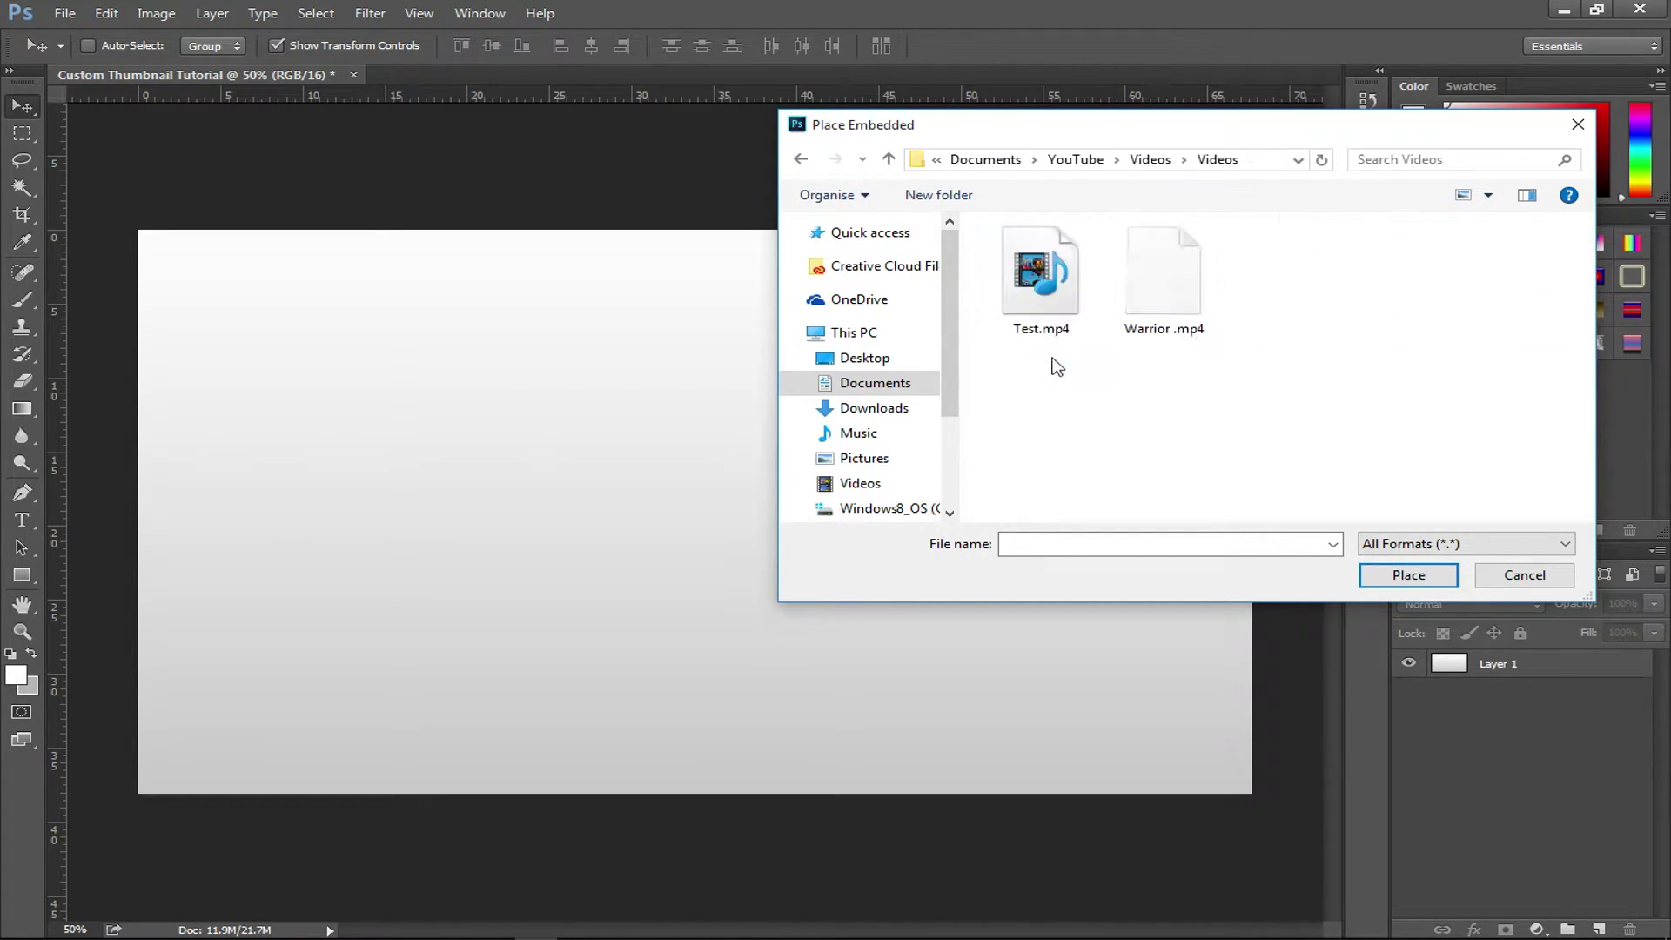
pyautogui.click(802, 161)
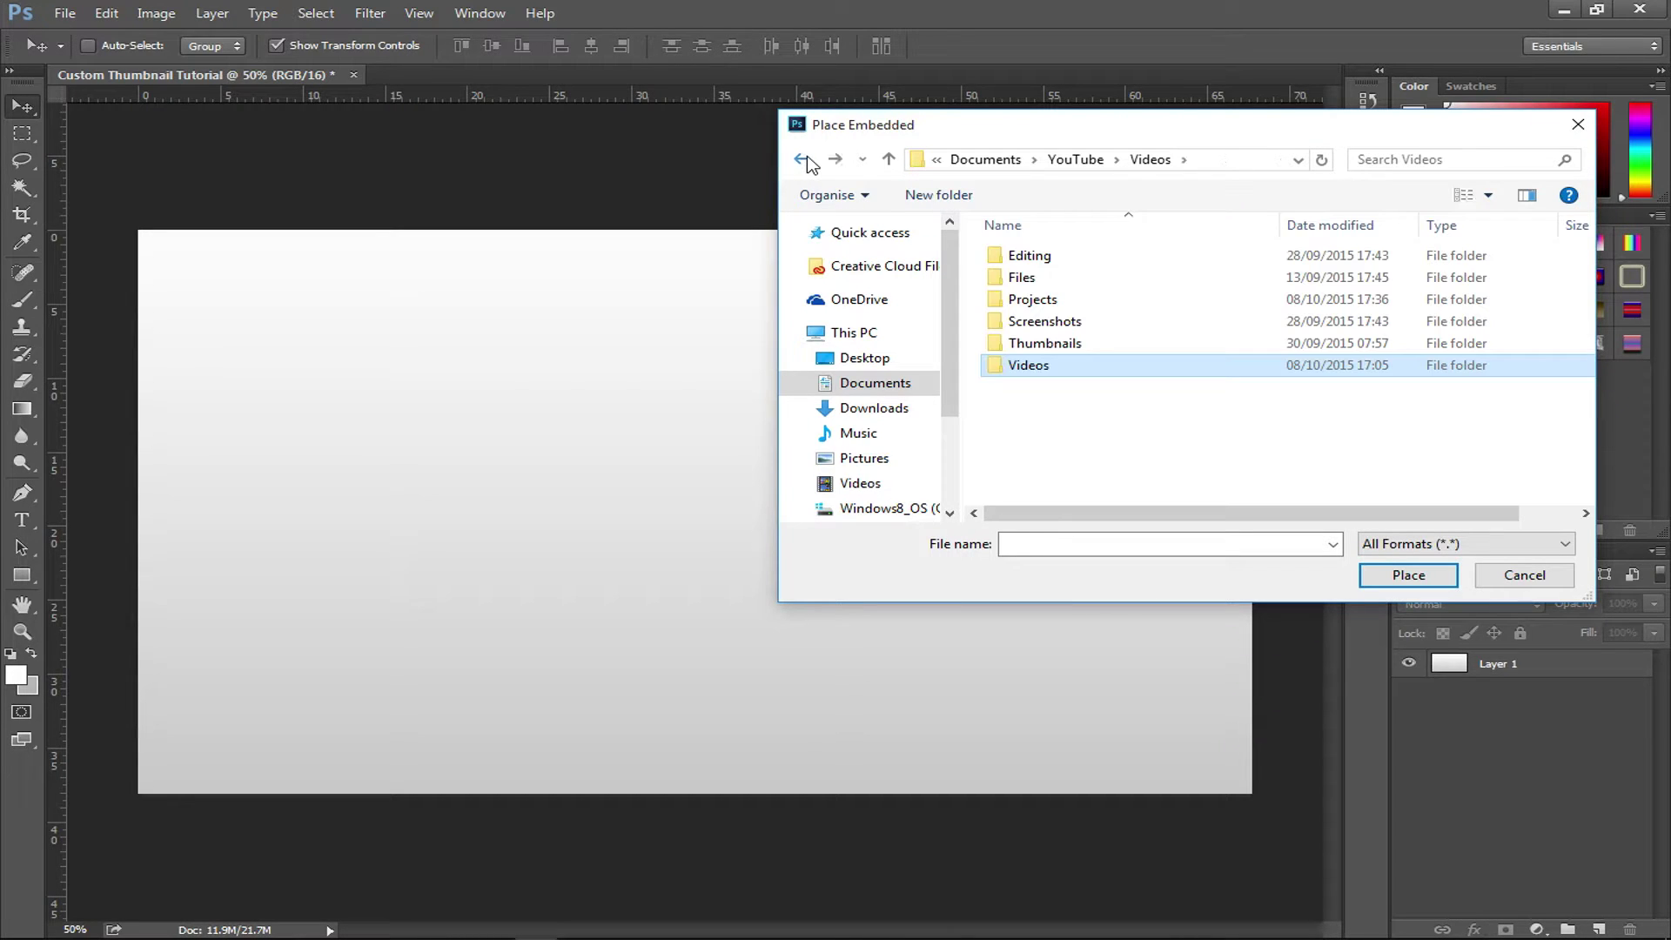
pyautogui.doubleClick(1074, 337)
pyautogui.doubleClick(1054, 262)
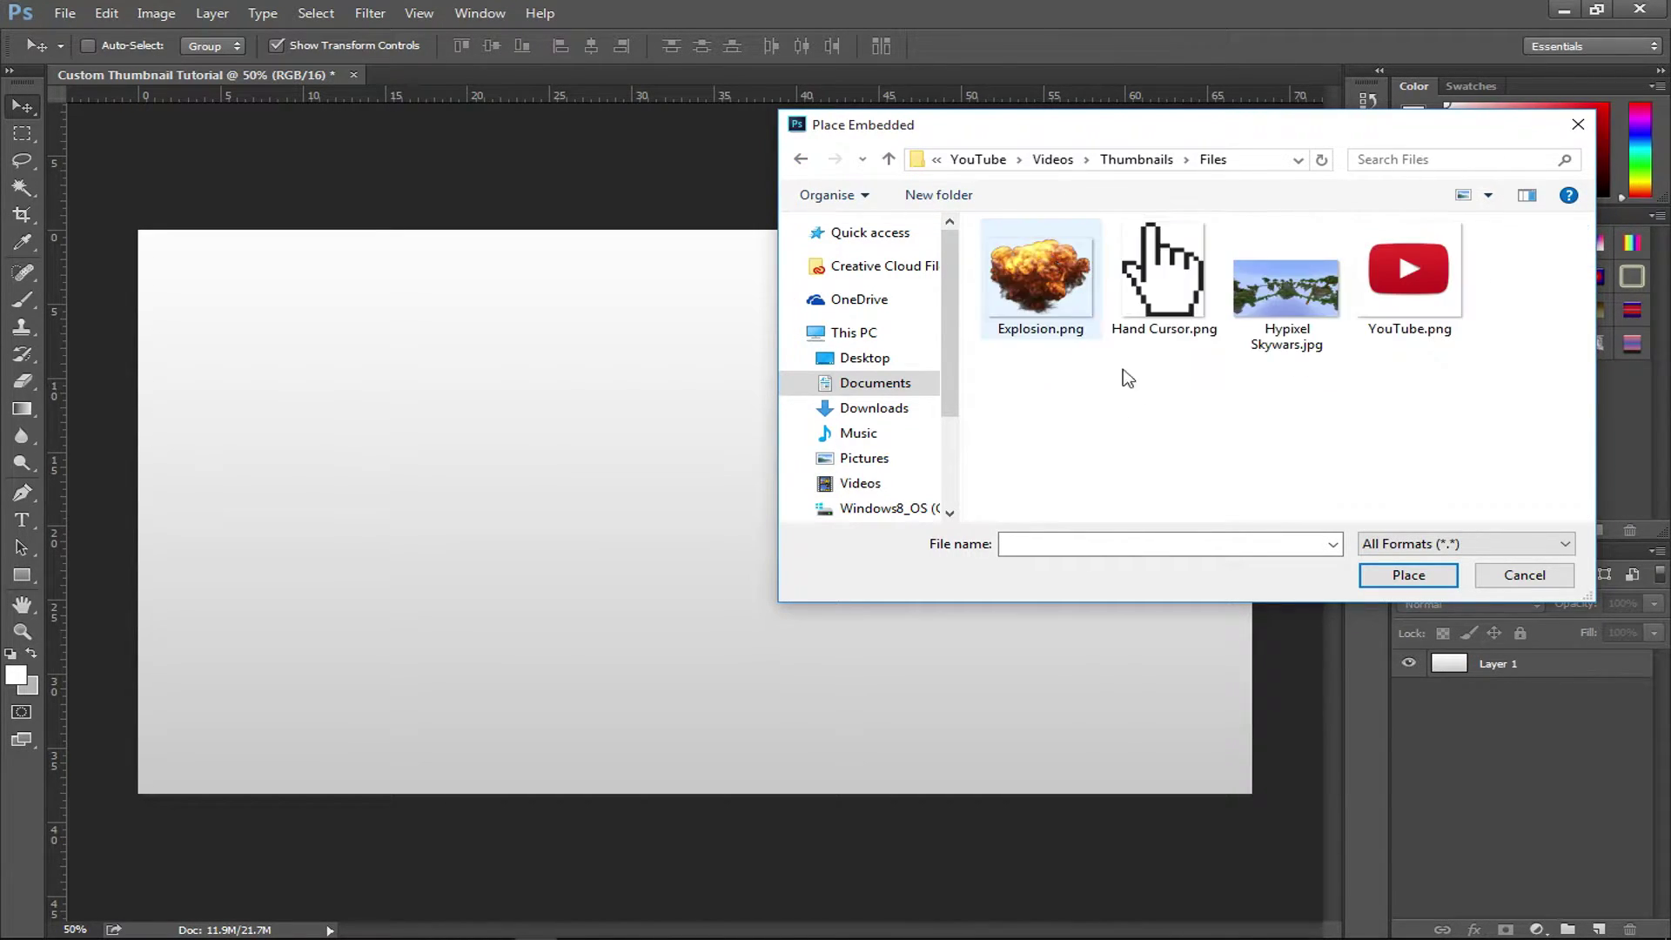
pyautogui.click(1149, 277)
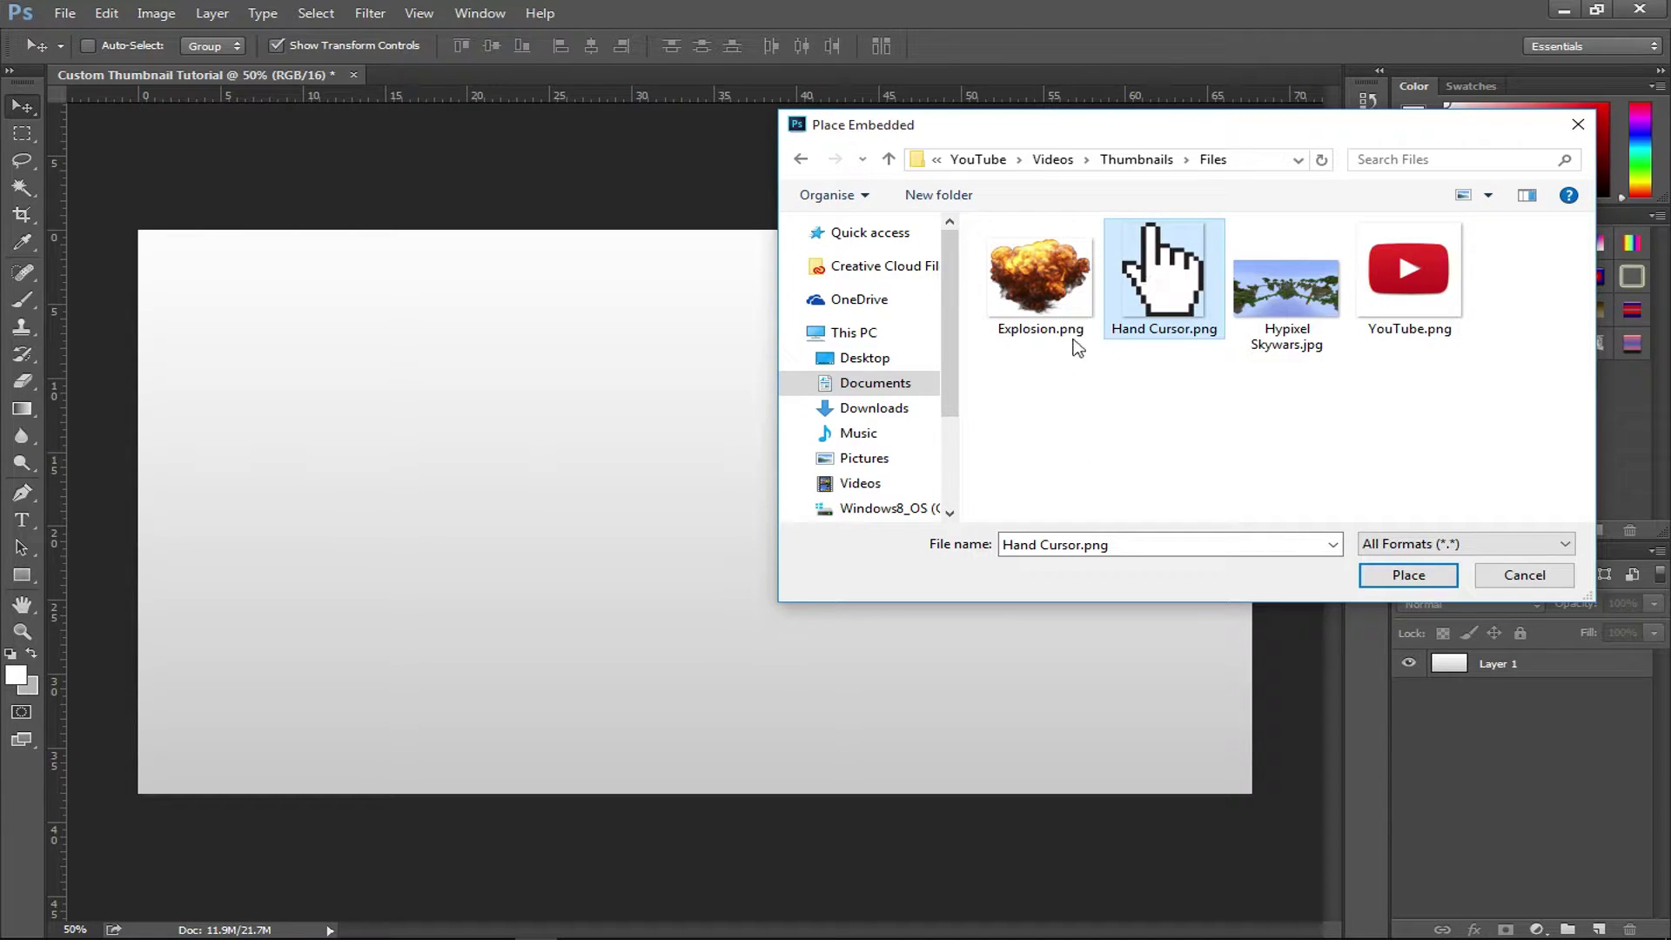
pyautogui.click(1046, 314)
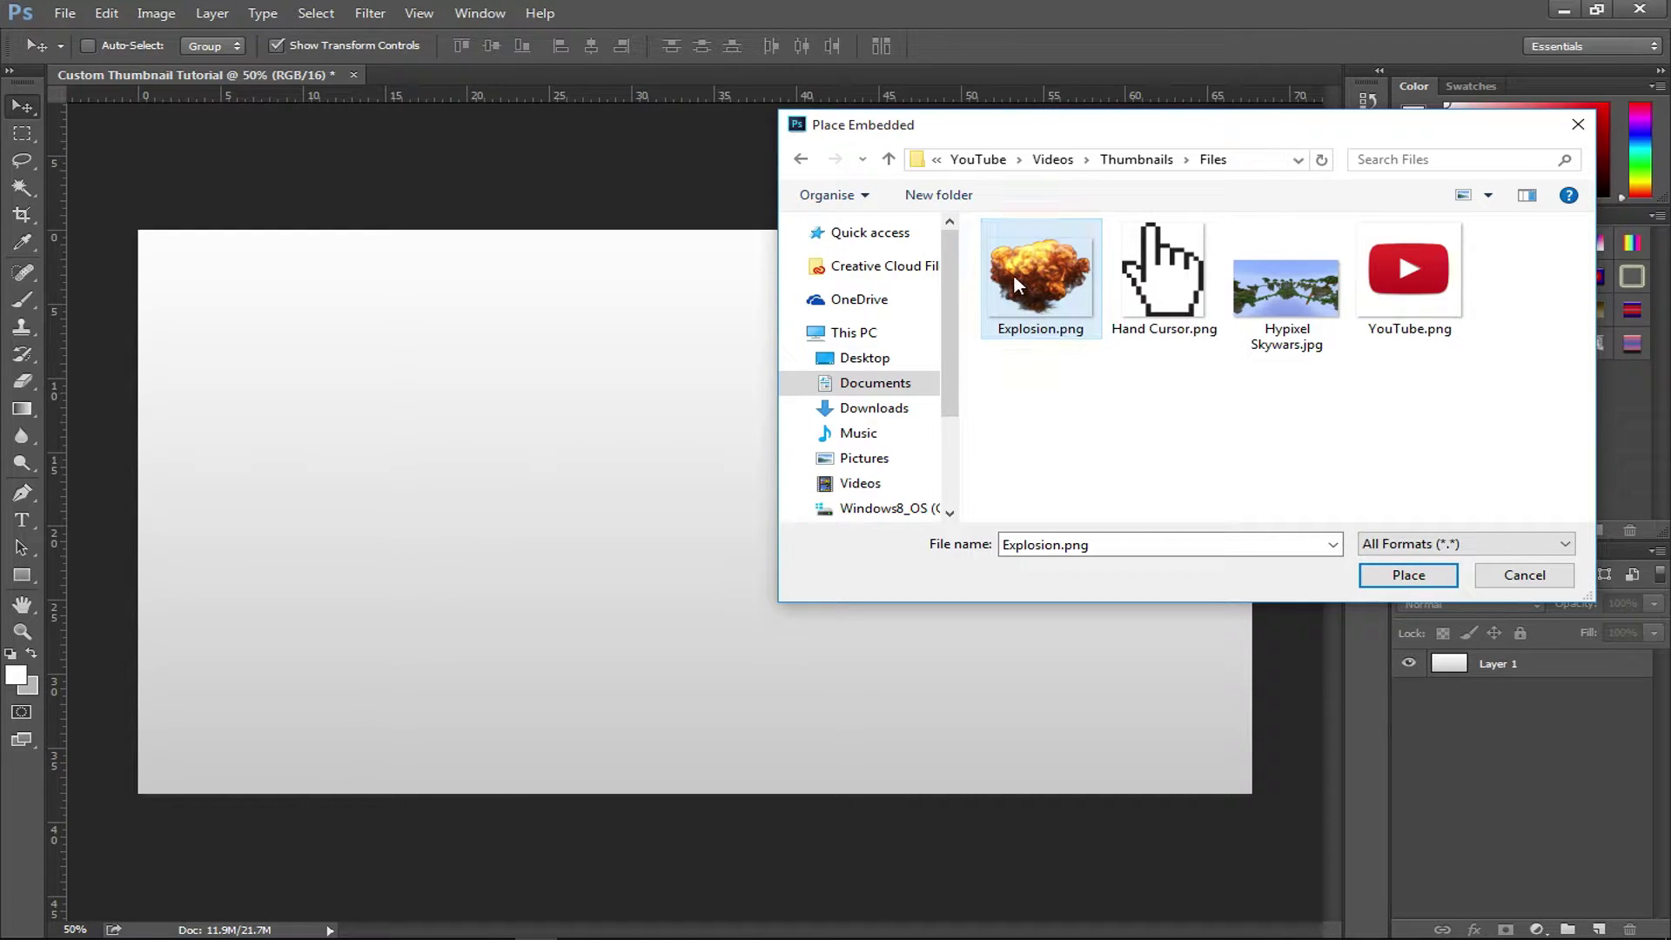
pyautogui.click(1408, 575)
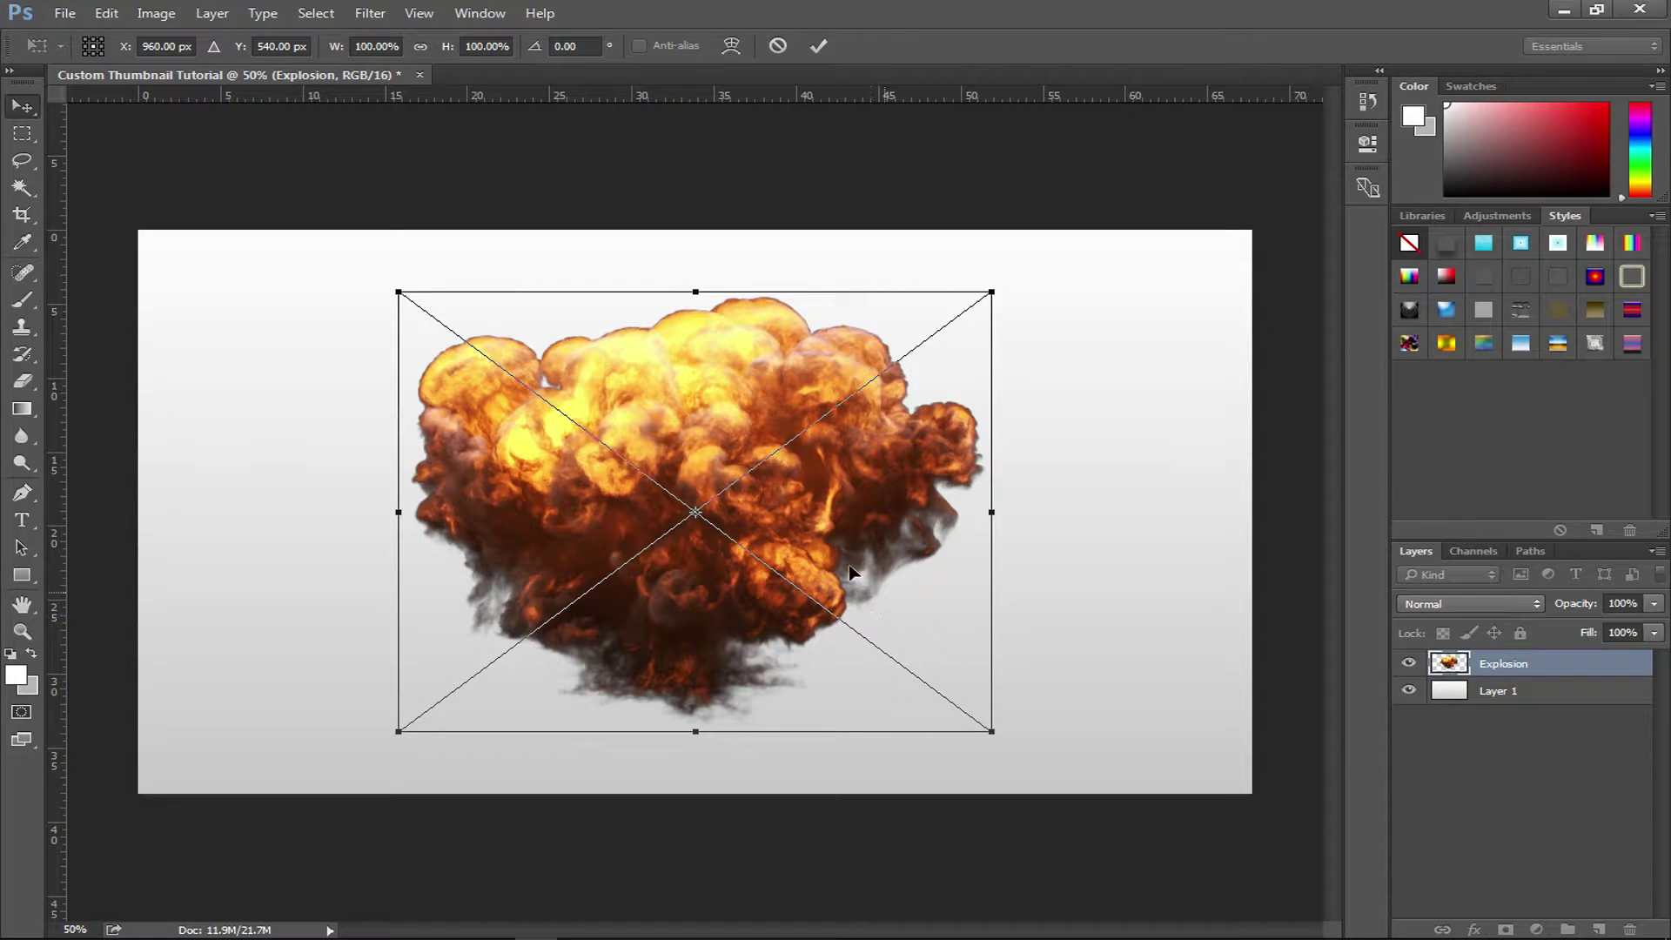
# Commit the explosion placement and switch to the Magic Wand tool.
pyautogui.press('Return')
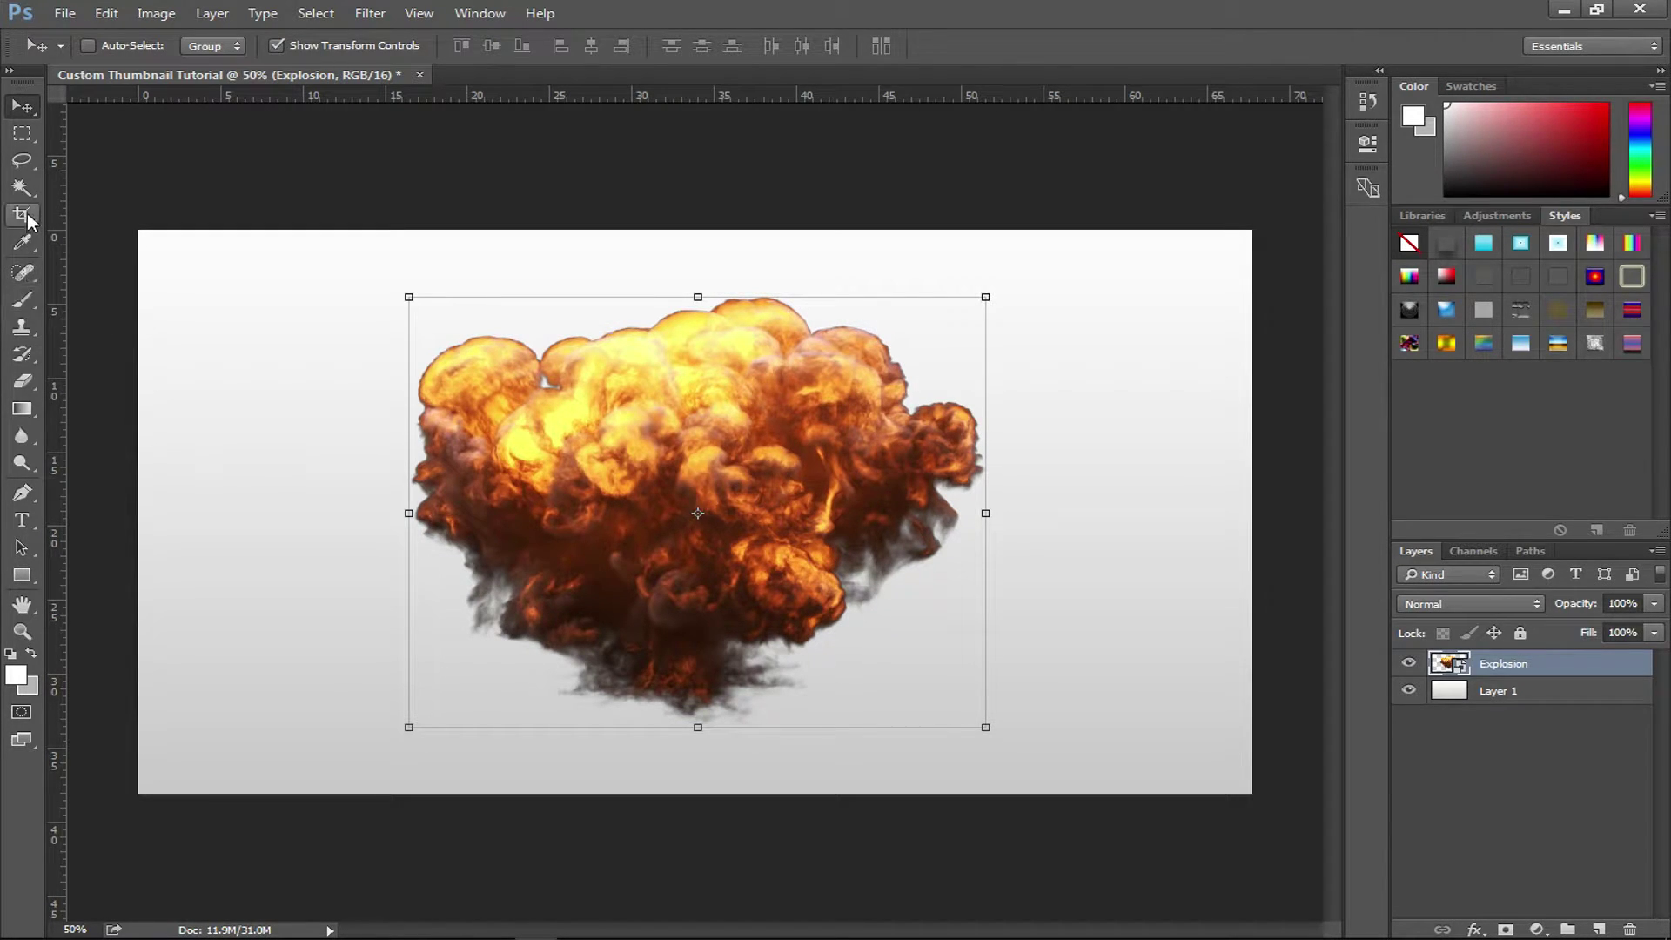
pyautogui.moveTo(22, 187); pyautogui.dragTo(75, 205)
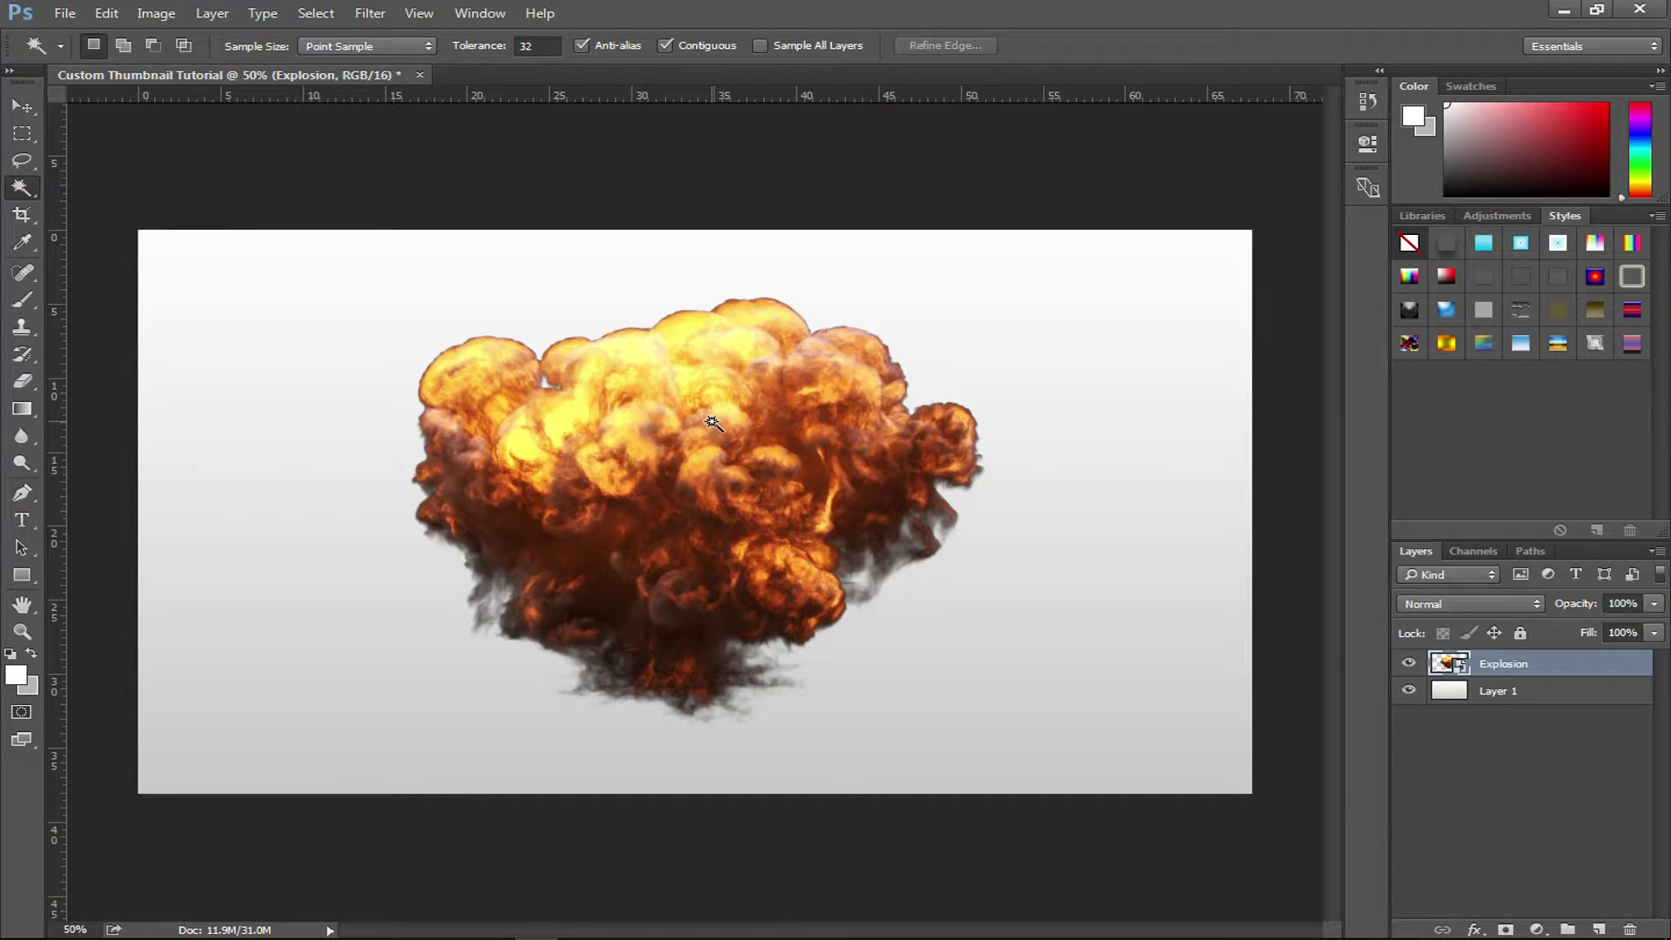
pyautogui.moveTo(21, 161)
pyautogui.mouseDown()
pyautogui.moveTo(191, 177)
pyautogui.moveTo(173, 177)
pyautogui.mouseUp()
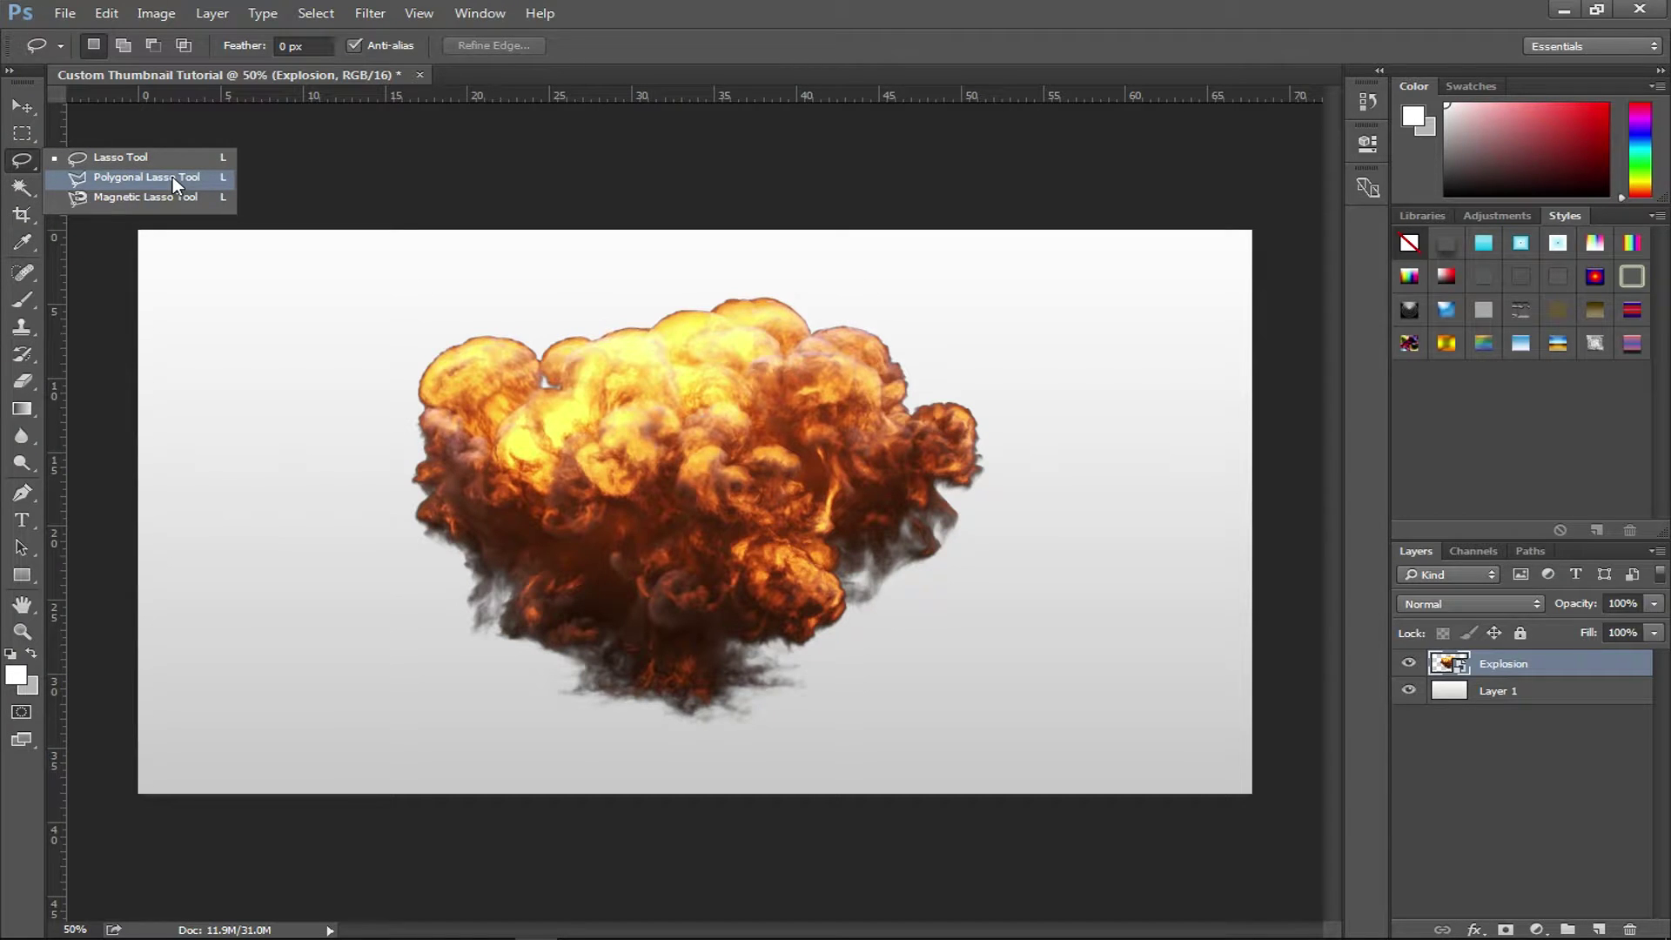
pyautogui.click(20, 185)
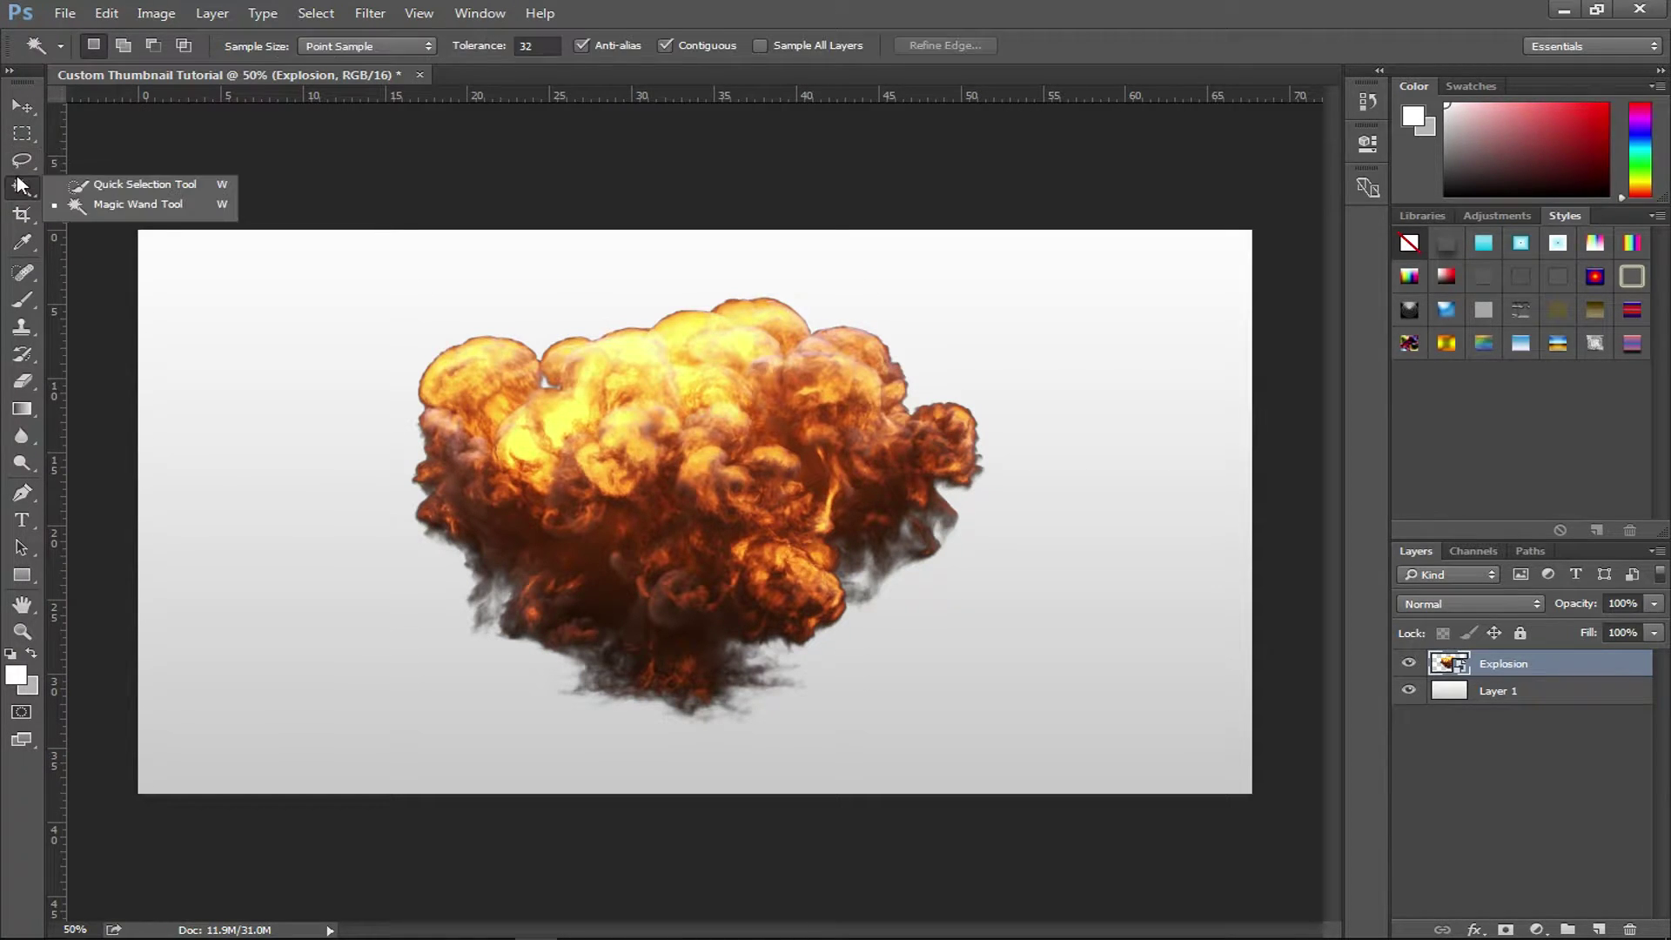
pyautogui.click(132, 184)
pyautogui.click(22, 187)
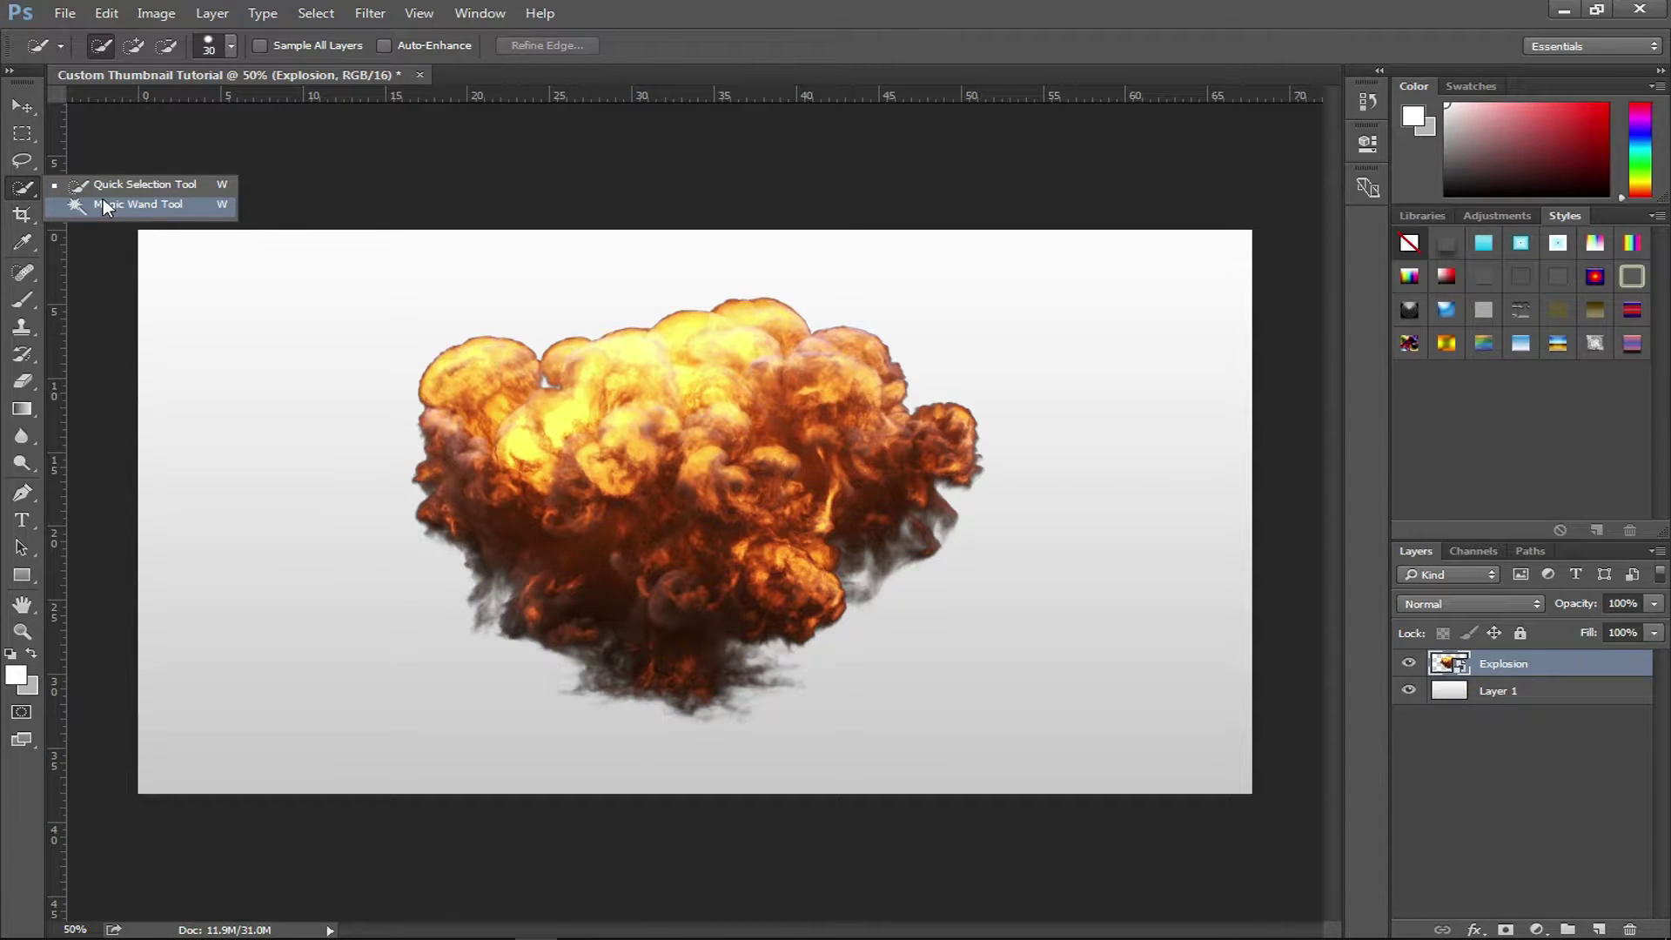
pyautogui.click(105, 206)
# Magic Wand the white background around the explosion and try deleting it.
pyautogui.click(688, 404)
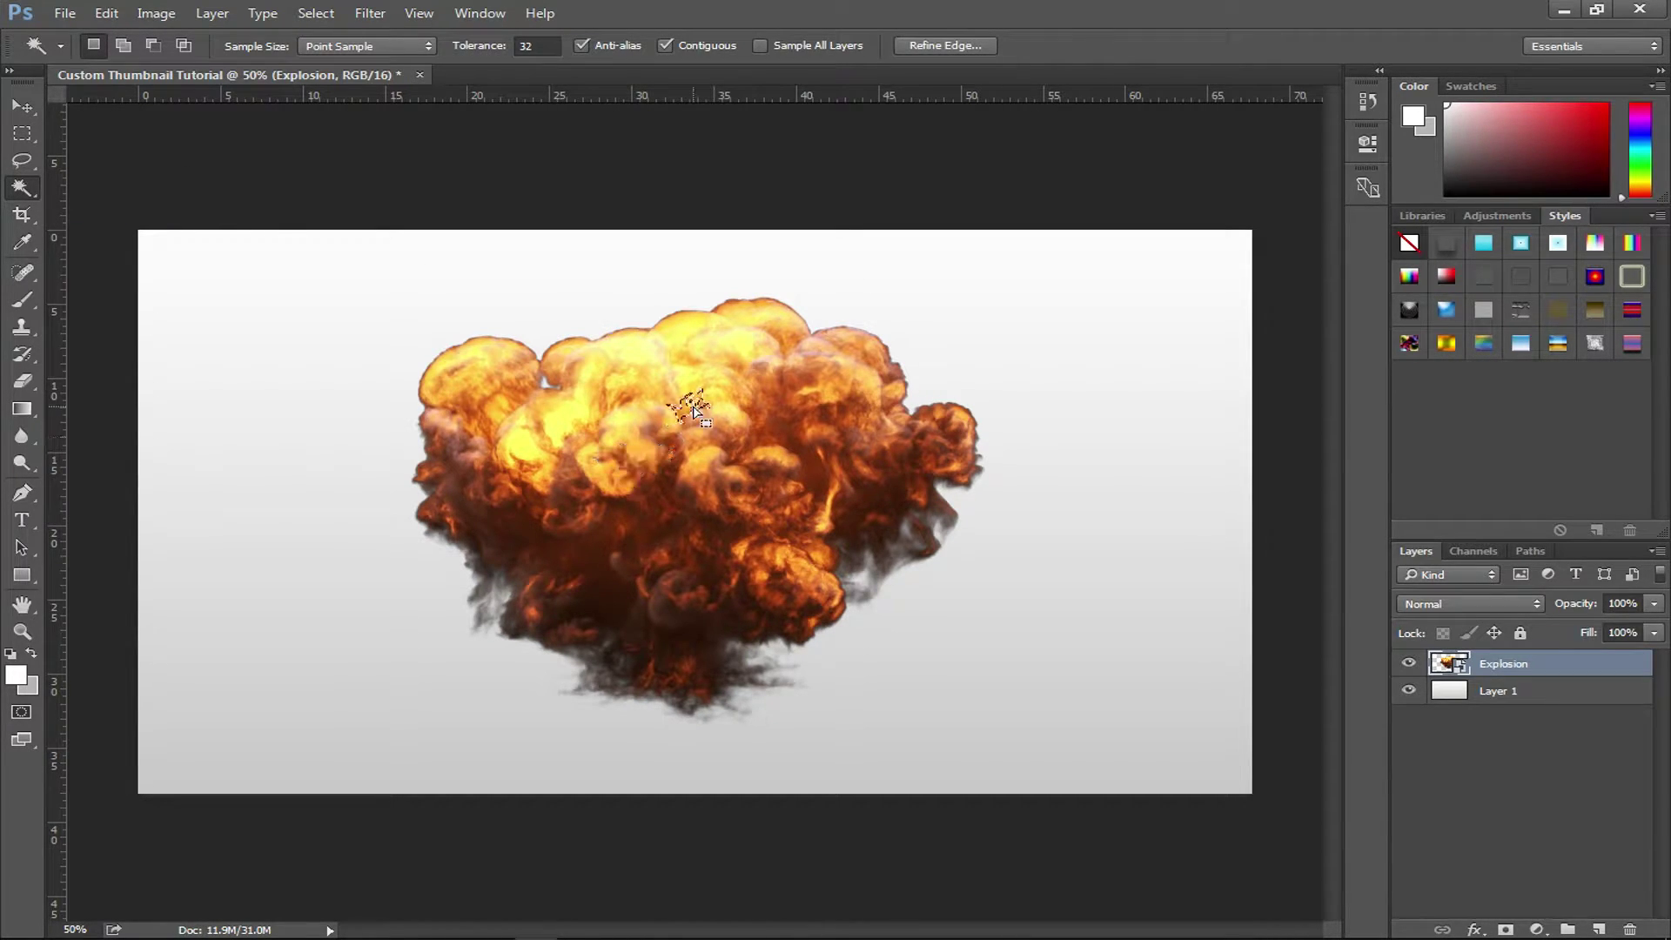
pyautogui.click(1497, 690)
pyautogui.click(1047, 551)
pyautogui.click(1516, 670)
pyautogui.hotkey('ctrl', 'd')
pyautogui.click(999, 552)
pyautogui.hotkey('ctrl', 'd')
pyautogui.click(999, 552)
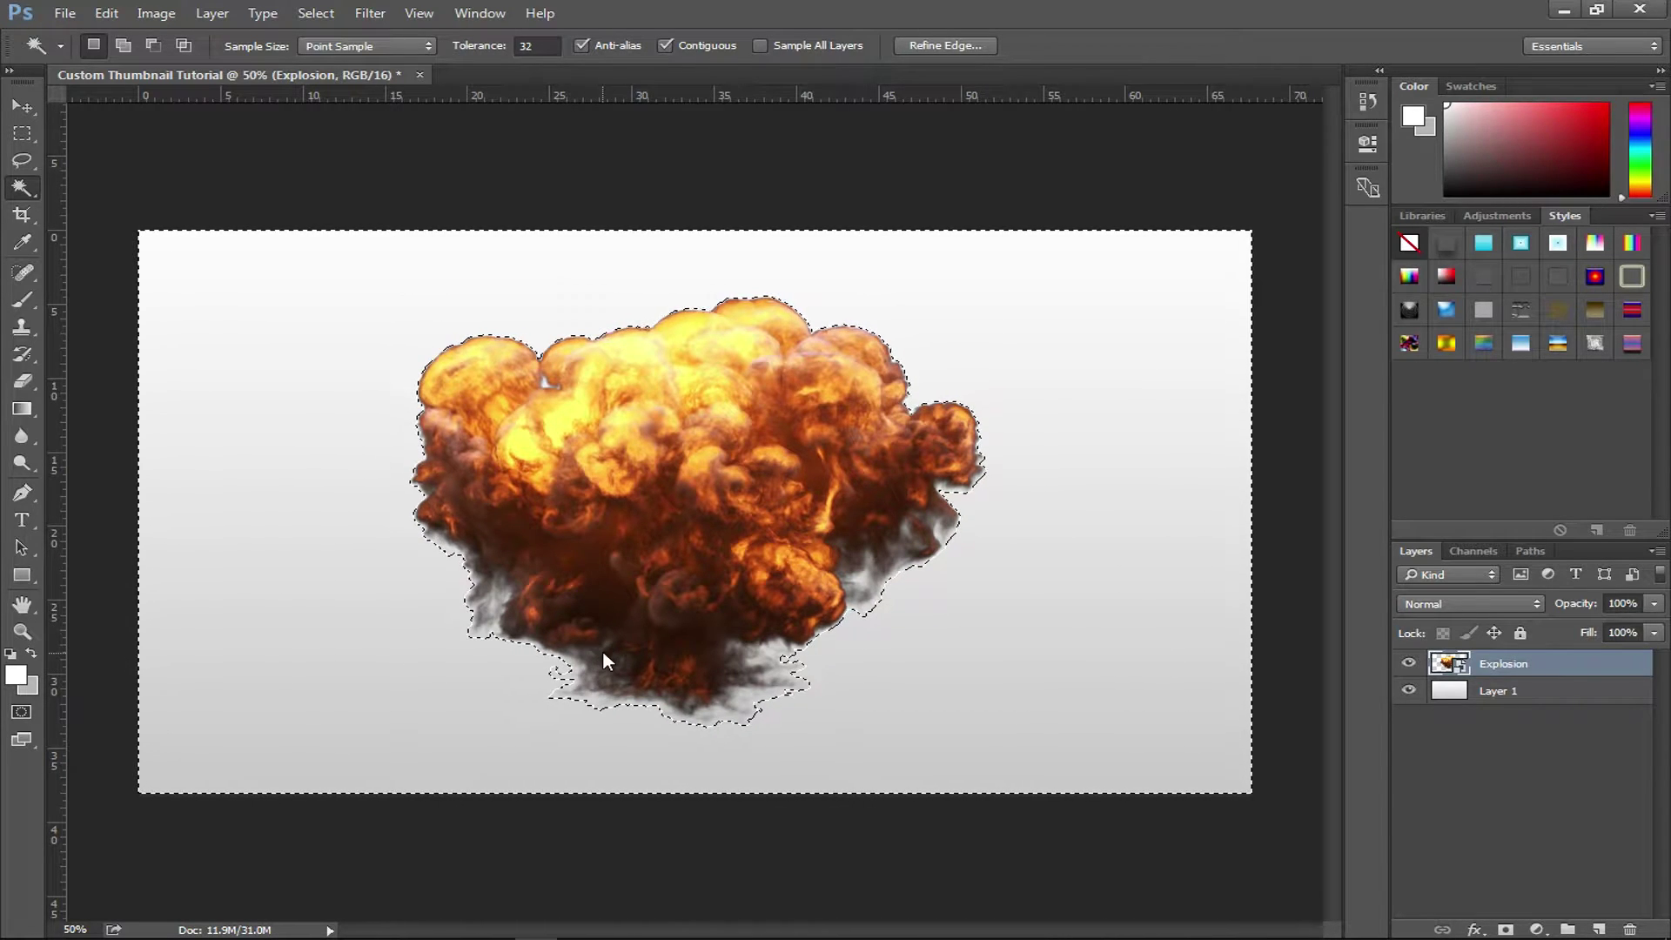
pyautogui.press('Delete')
# Dismiss the smart-object error, clear the selection, and dismiss the no-layers-selected Move warning.
pyautogui.click(843, 369)
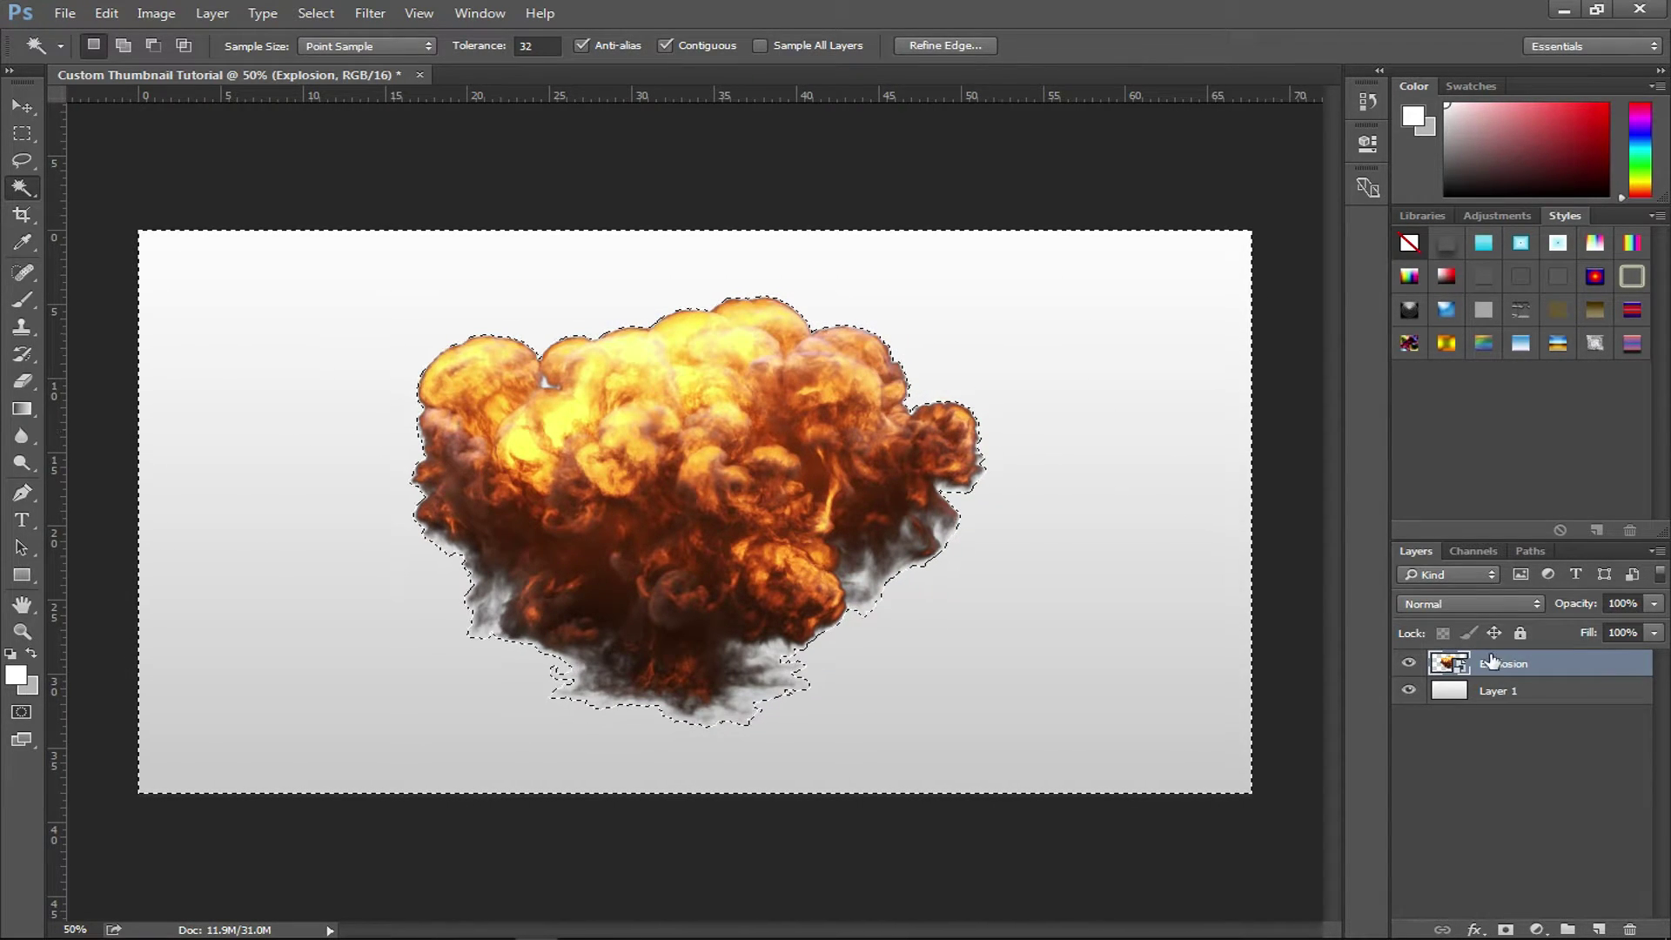
pyautogui.click(1552, 706)
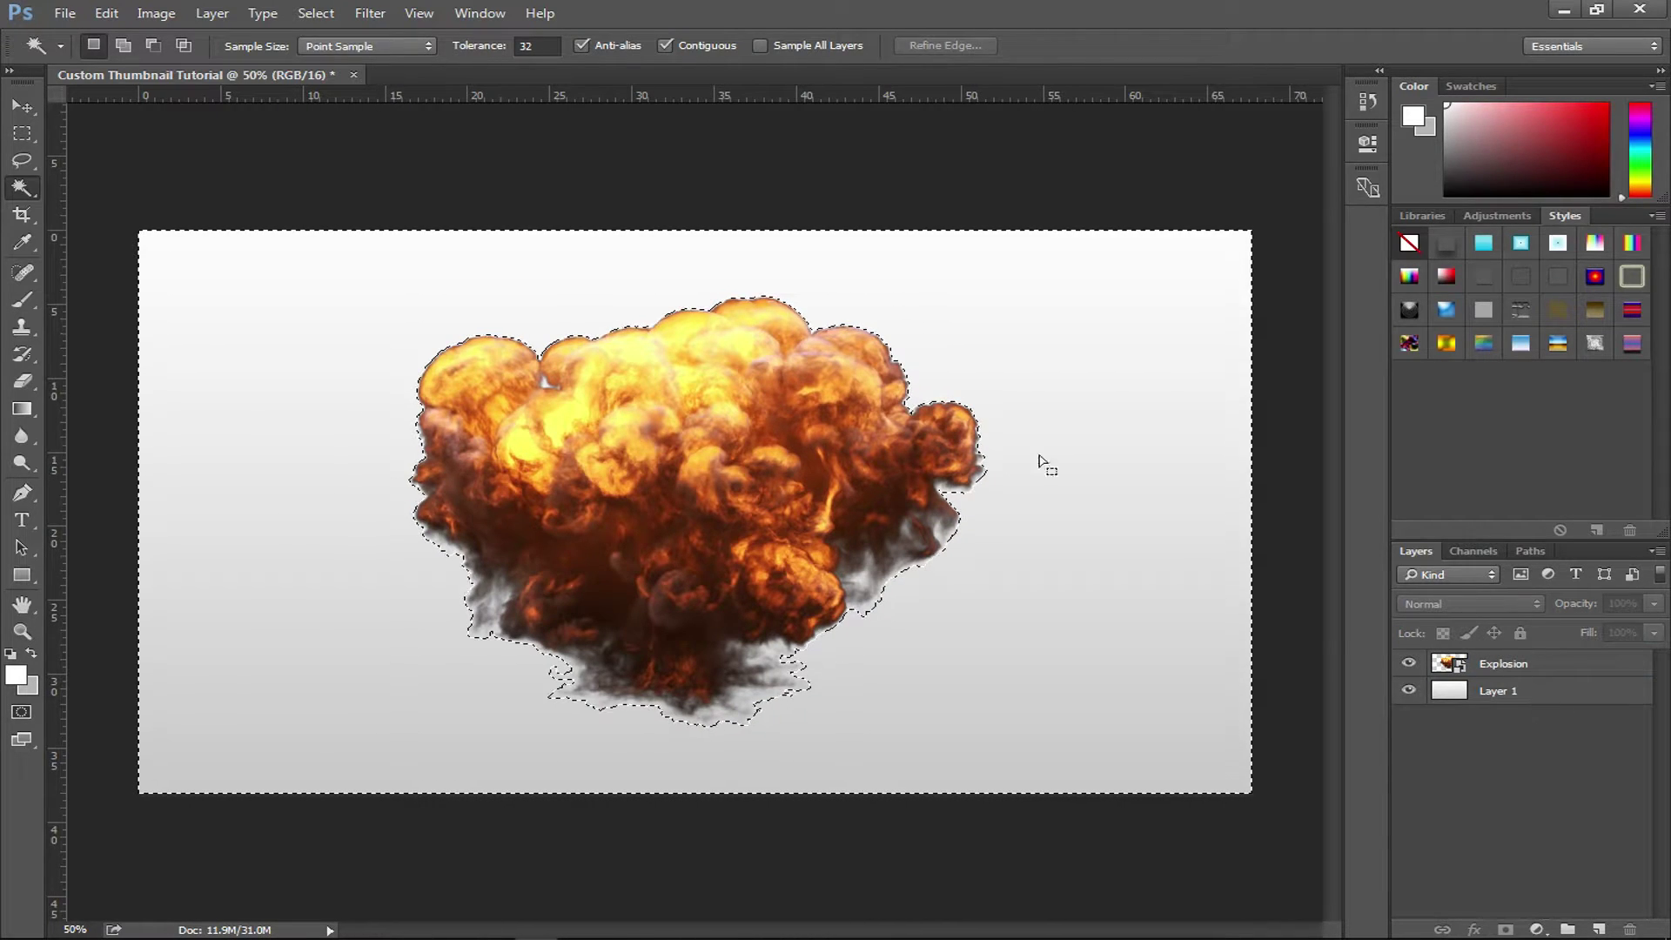
pyautogui.hotkey('ctrl', 'd')
pyautogui.click(17, 103)
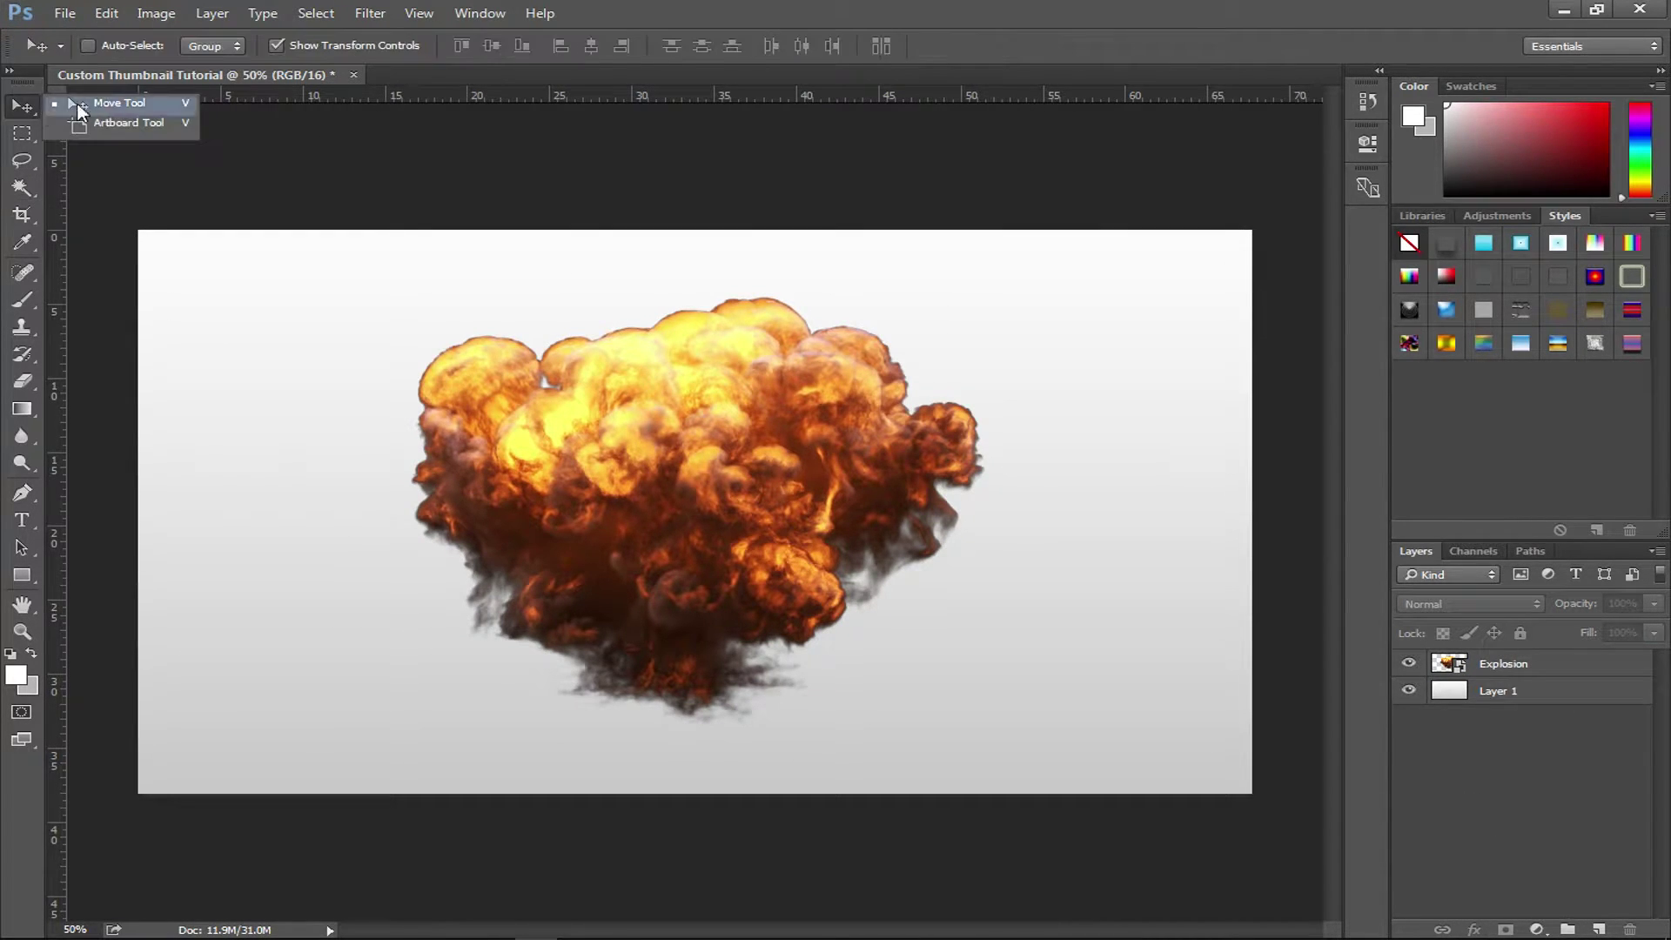
pyautogui.click(261, 273)
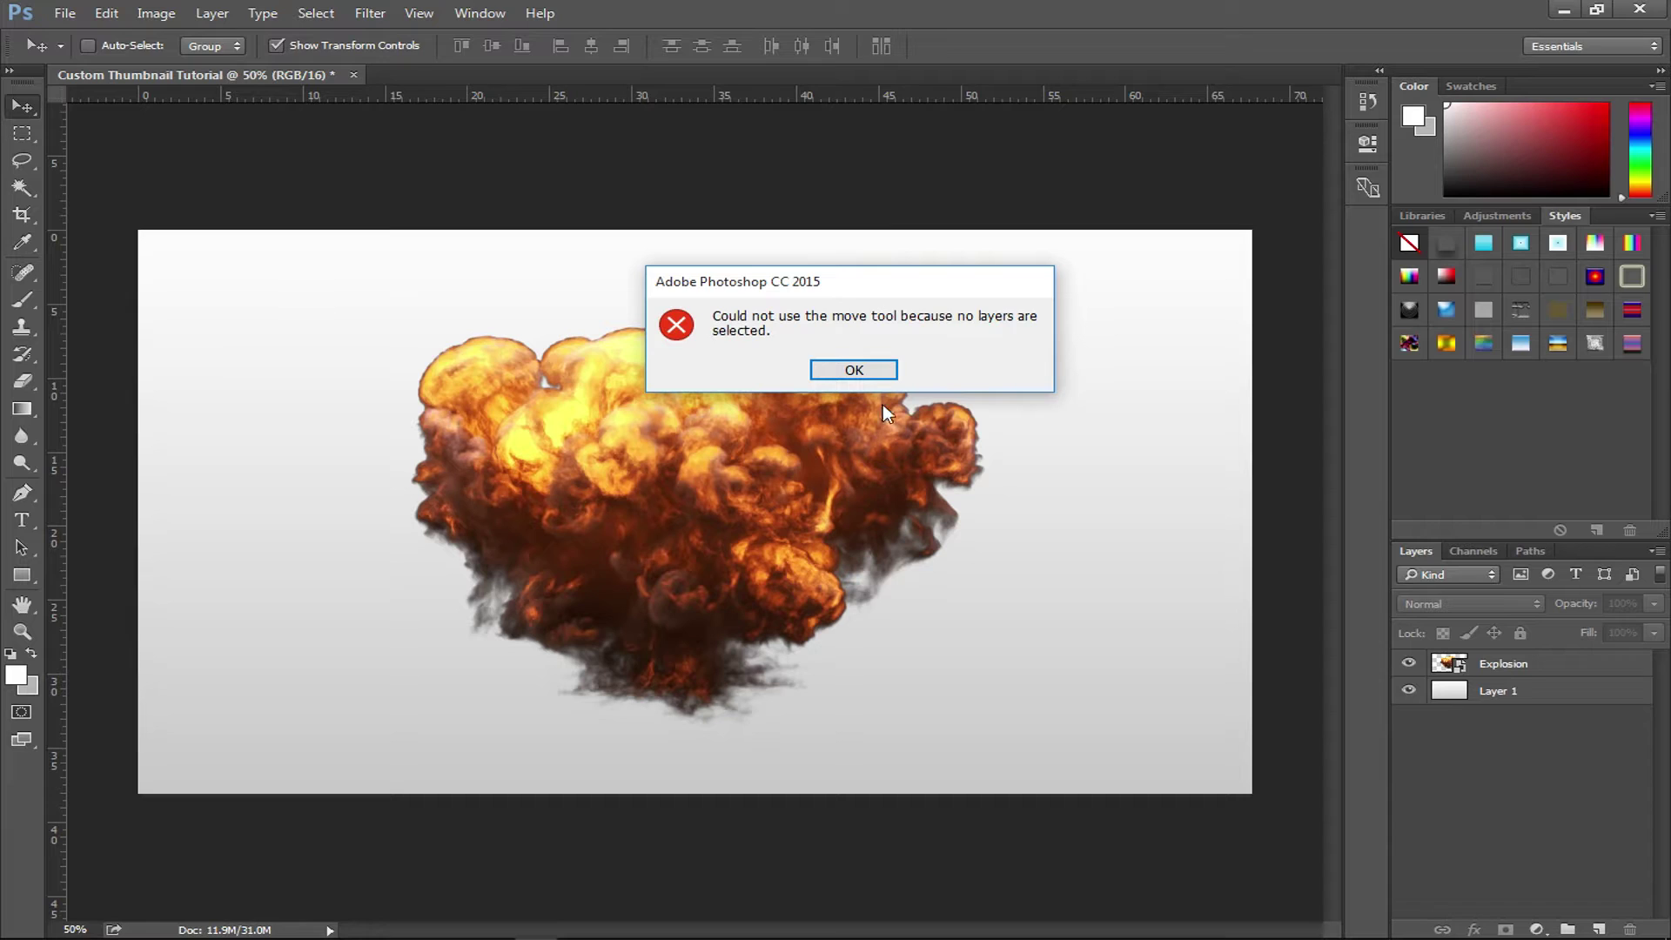
pyautogui.click(835, 369)
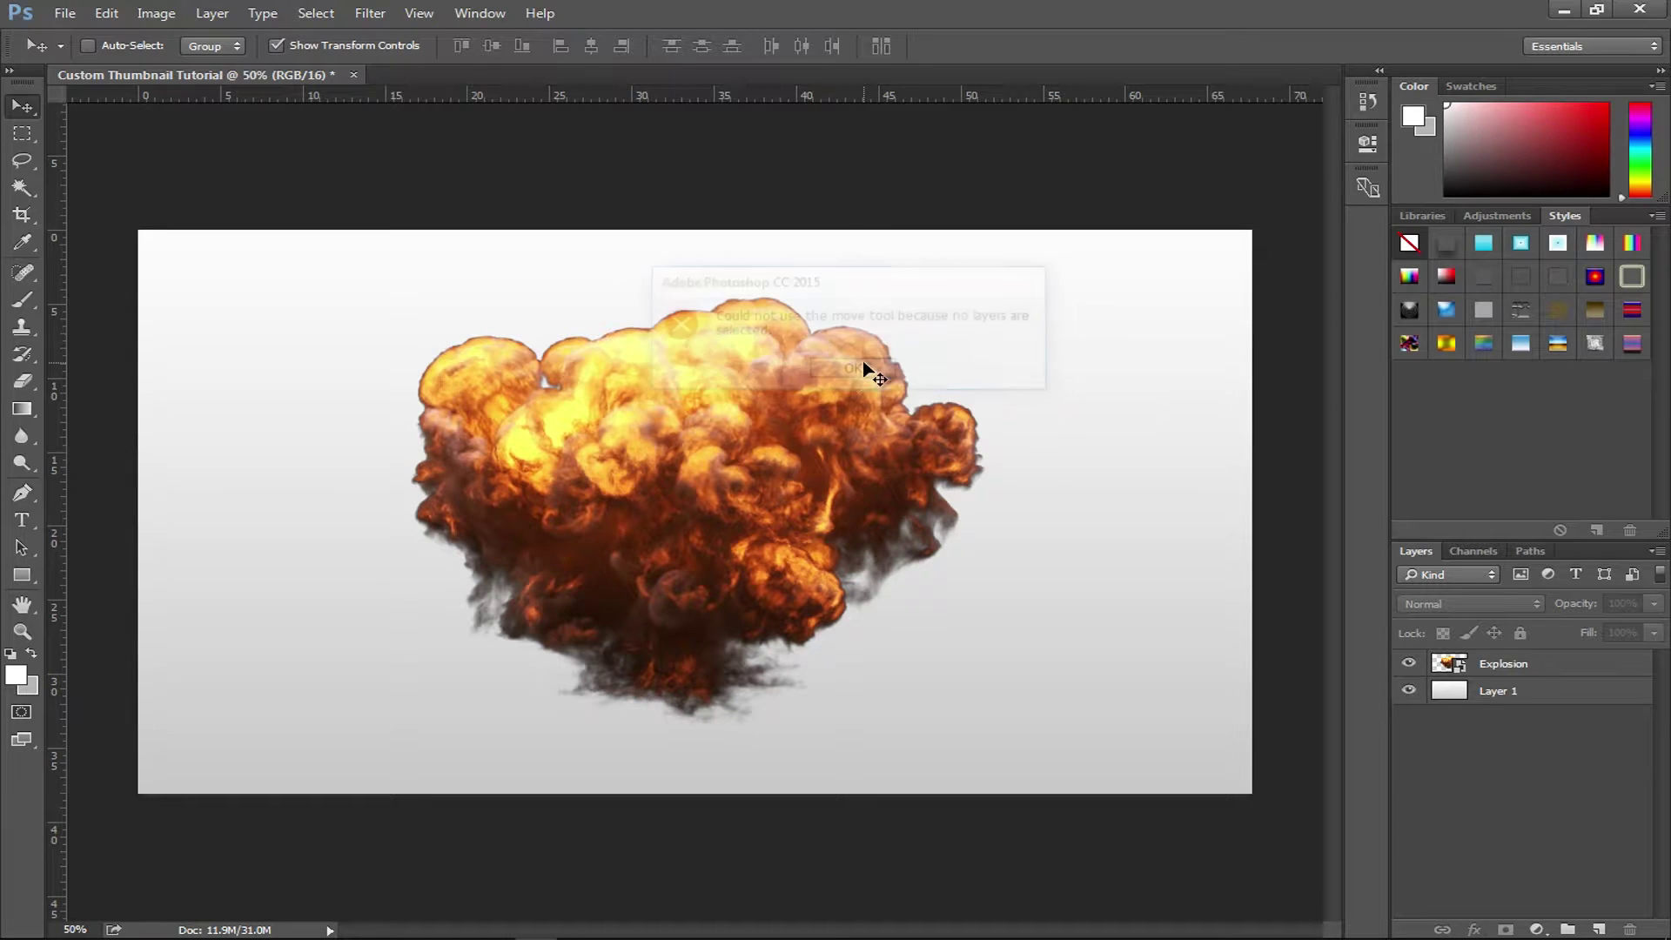
# Move the explosion right, scale it to about 122%, and push it into the lower-right corner.
pyautogui.click(1558, 668)
pyautogui.moveTo(798, 465); pyautogui.dragTo(1022, 511)
pyautogui.hotkey('ctrl', 't')
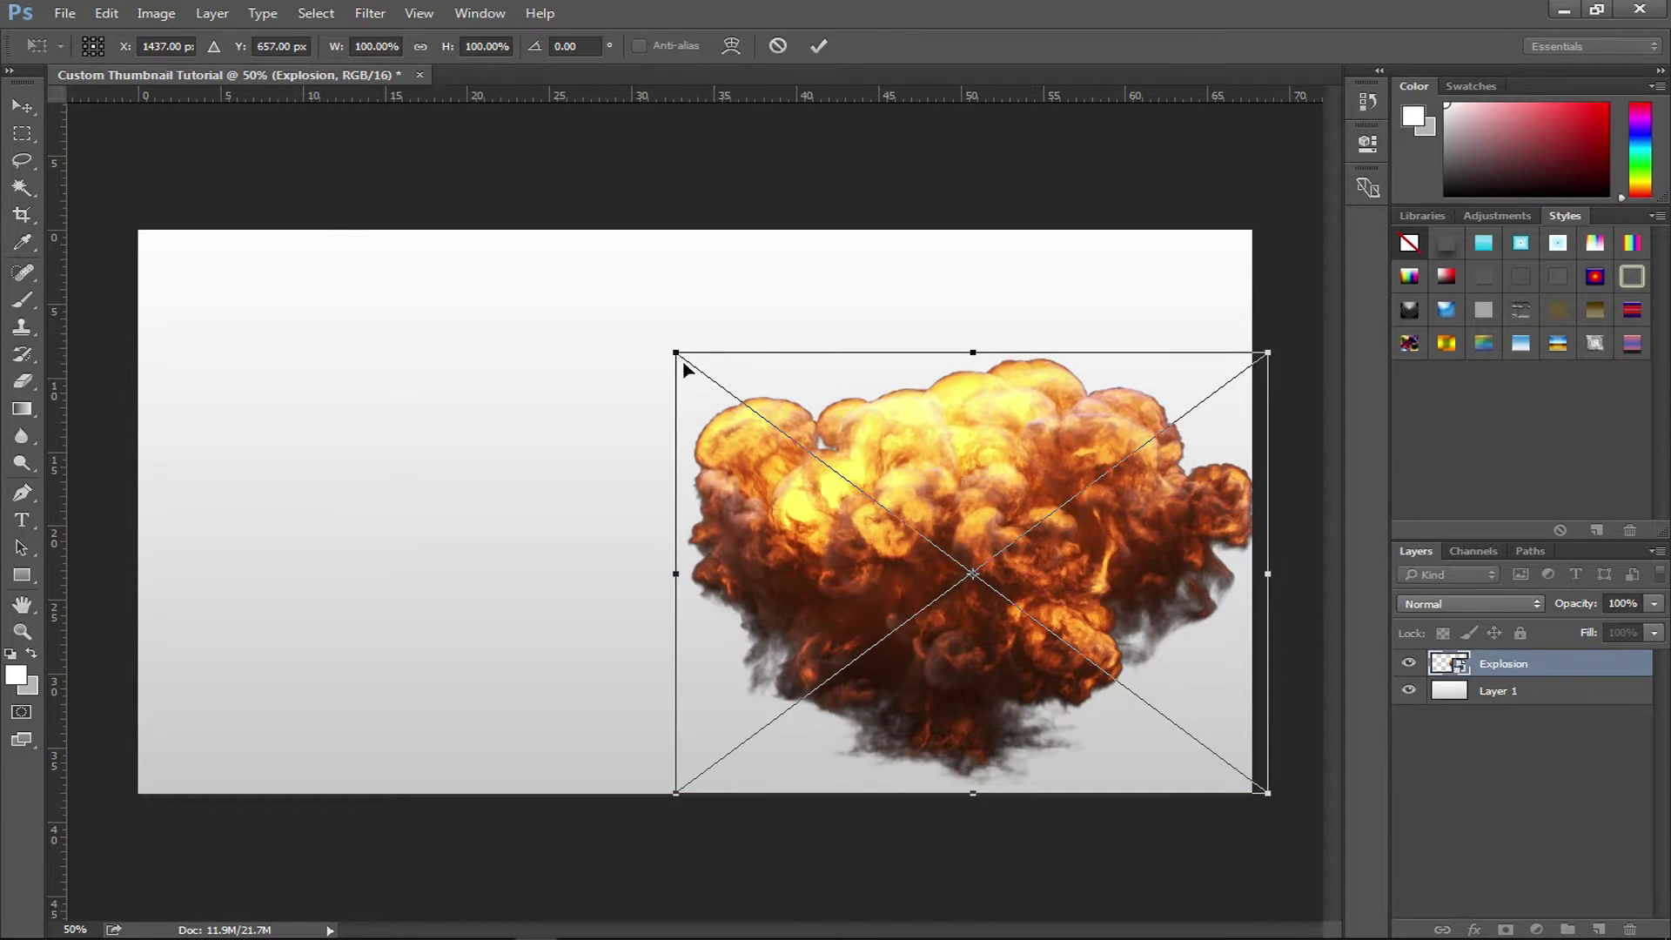
pyautogui.moveTo(675, 355); pyautogui.dragTo(545, 270)
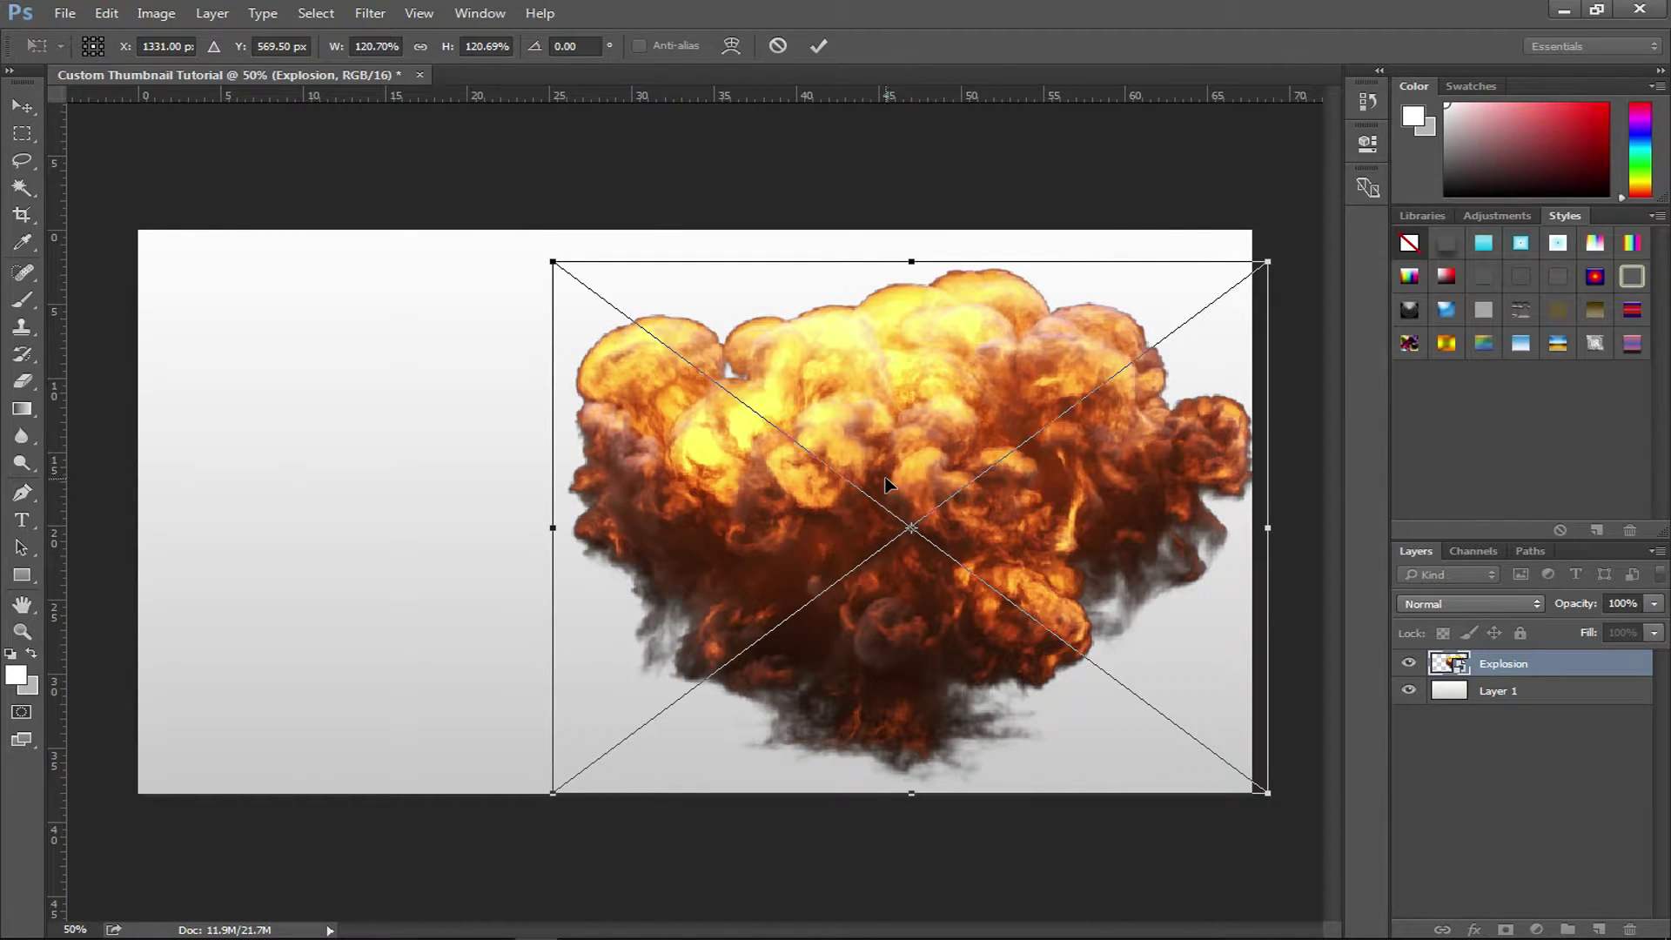
pyautogui.press('Return')
pyautogui.moveTo(948, 515); pyautogui.dragTo(1153, 651)
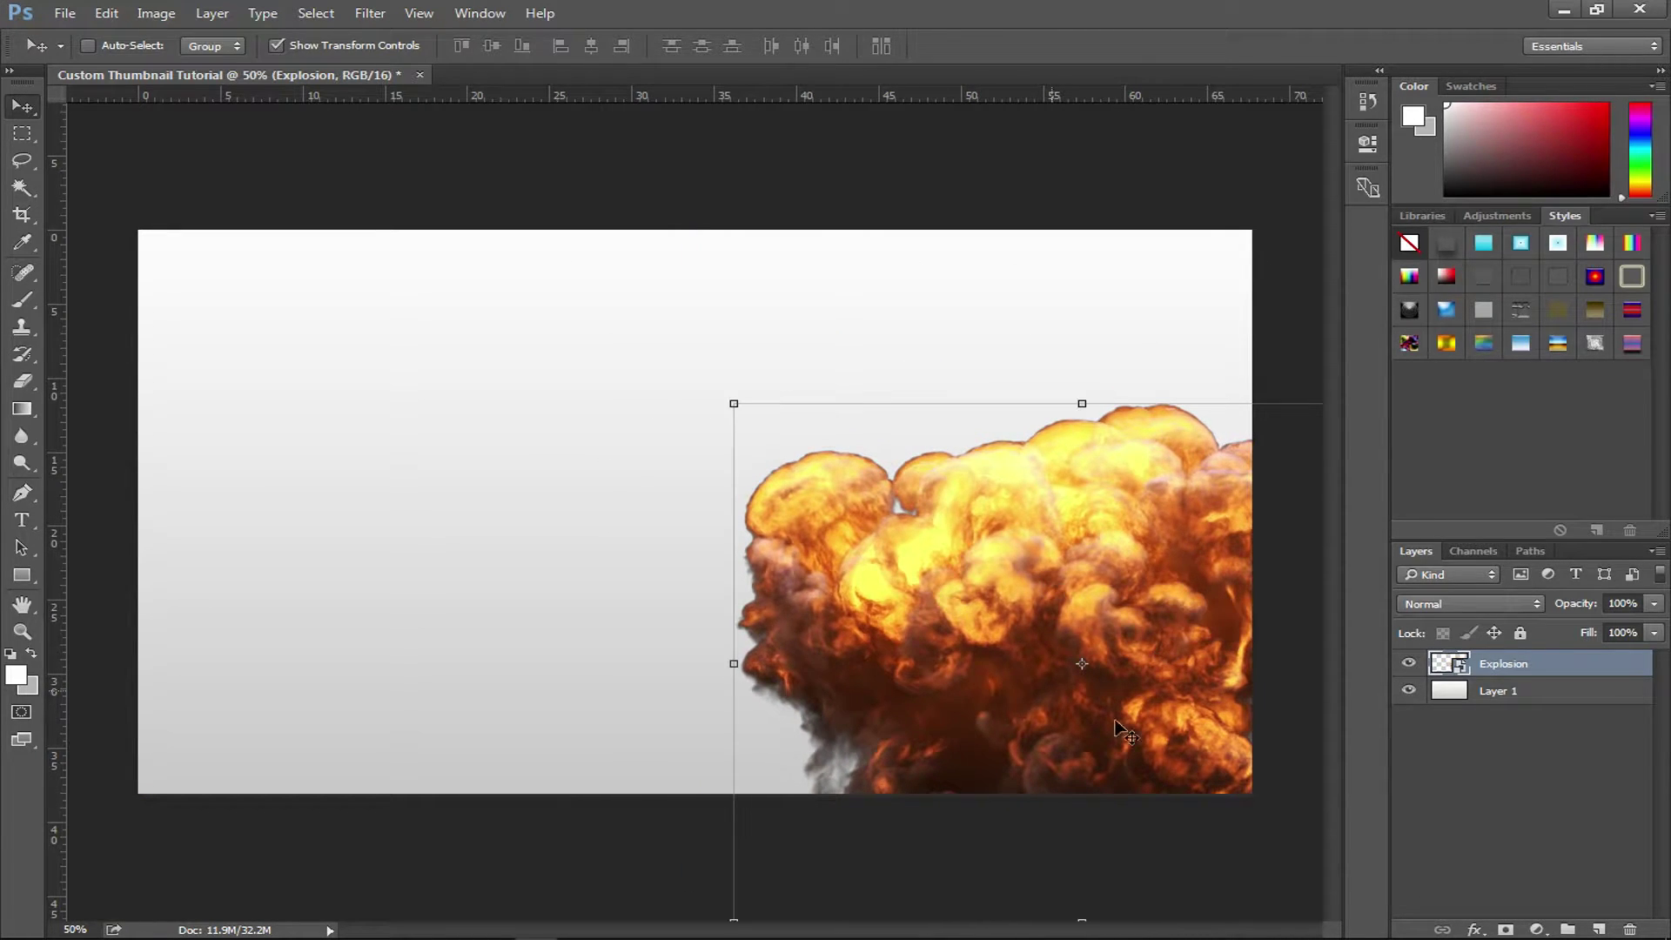
pyautogui.click(64, 13)
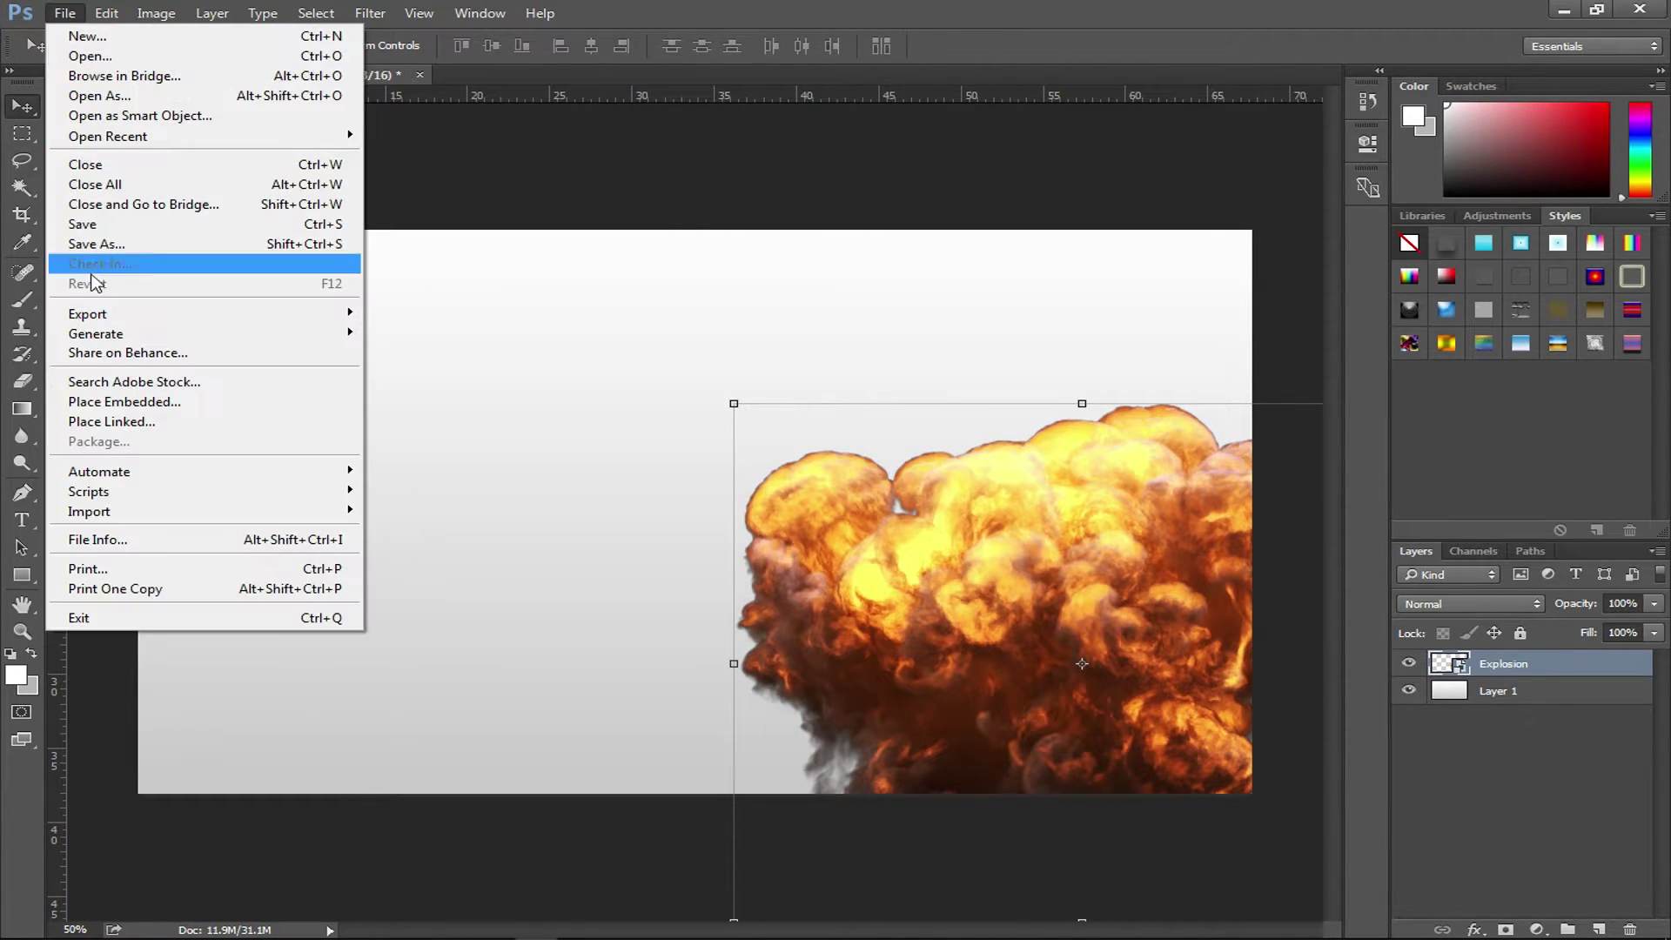
pyautogui.click(122, 403)
pyautogui.click(1030, 280)
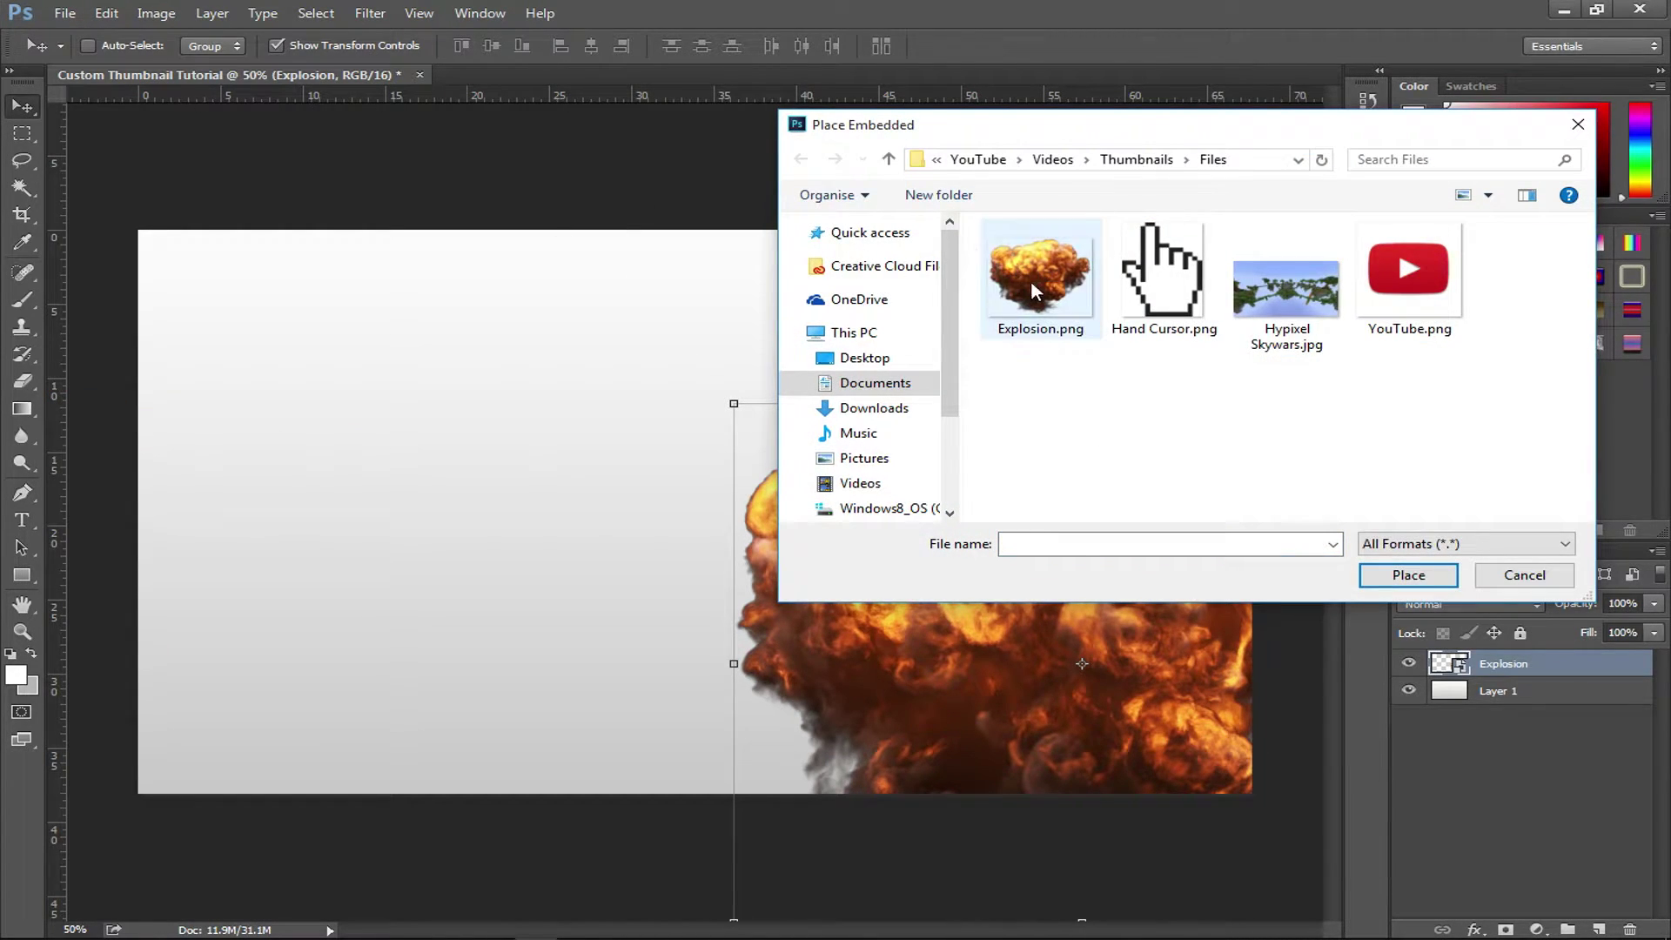
pyautogui.rightClick(1030, 280)
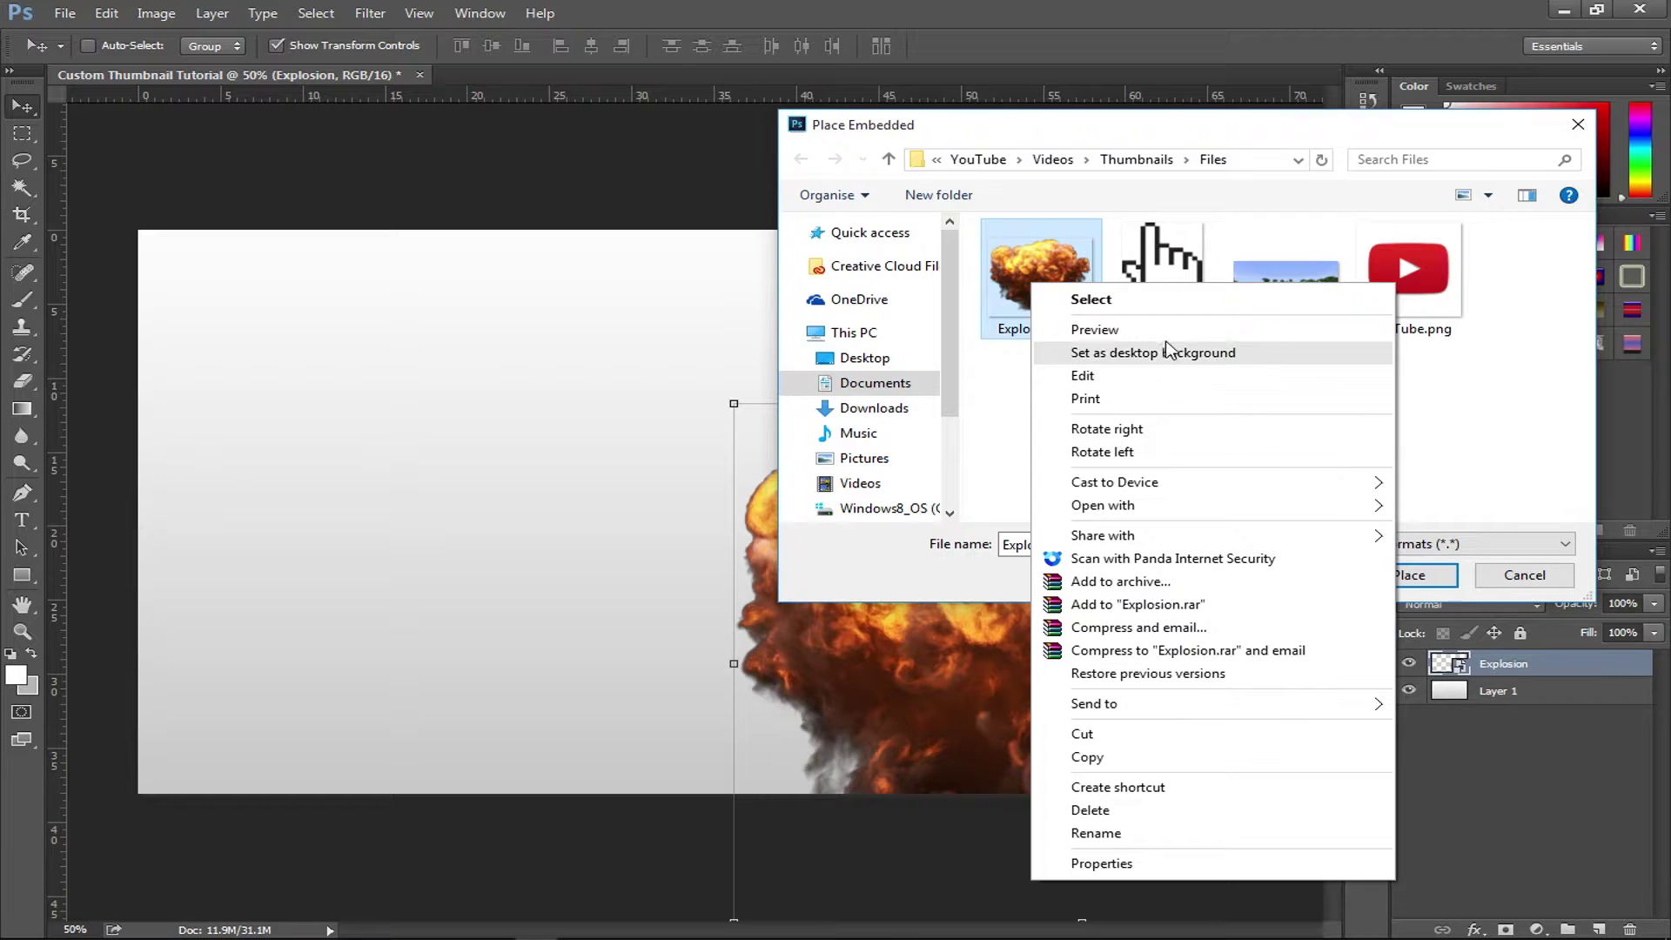
pyautogui.click(1119, 862)
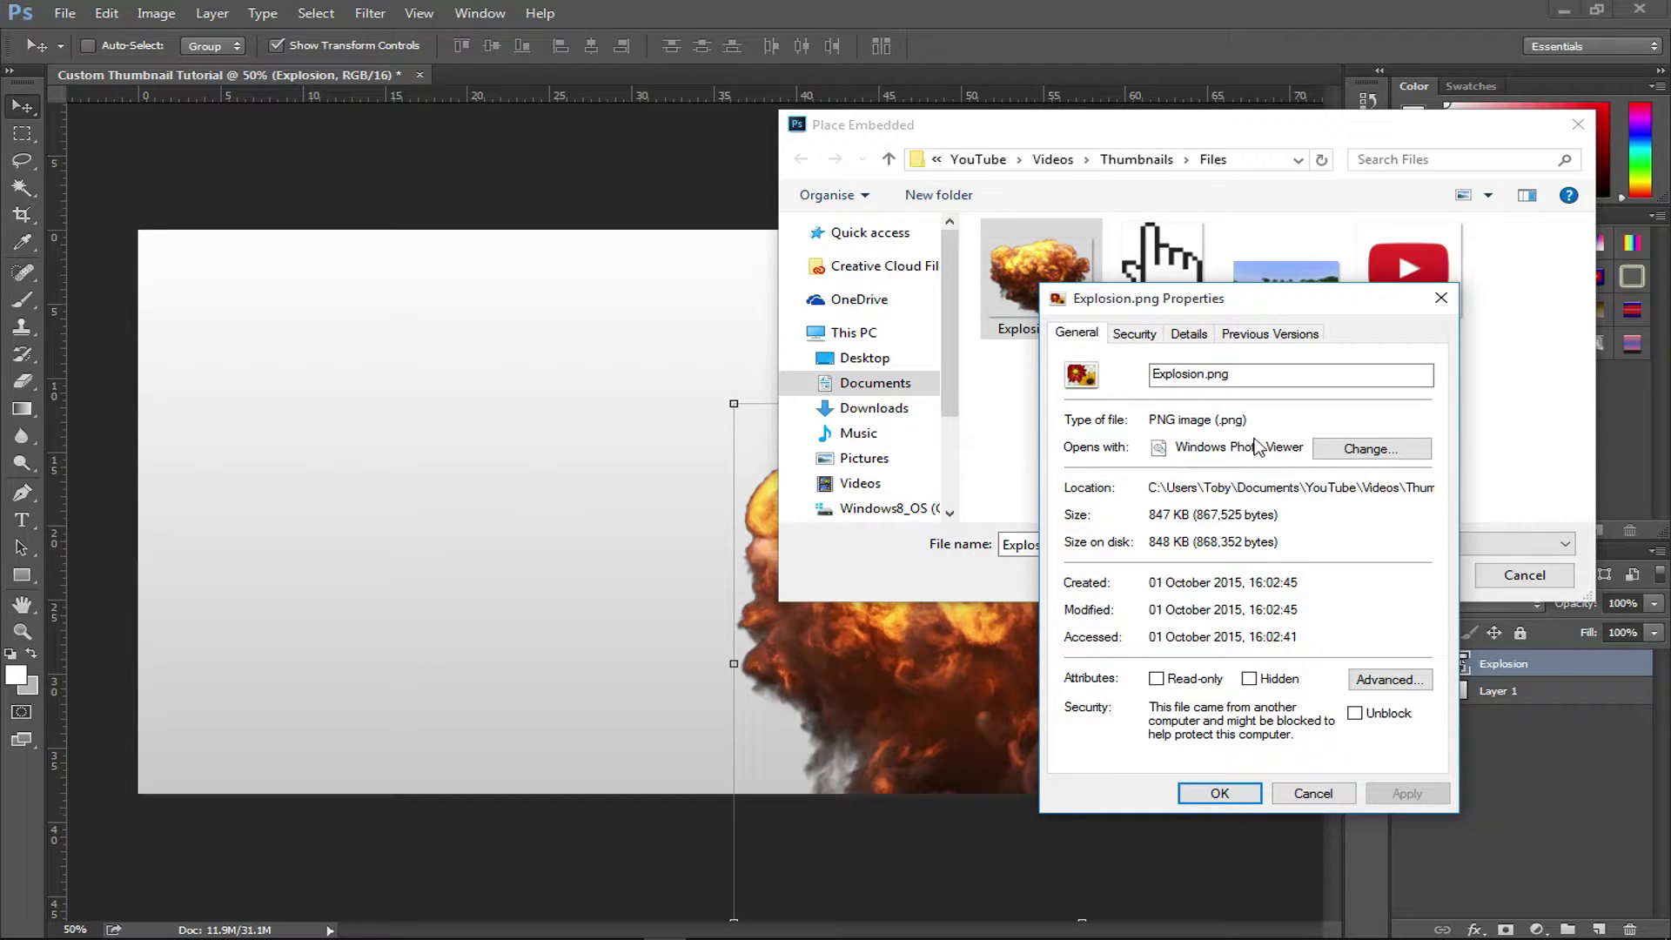
pyautogui.click(1136, 335)
pyautogui.click(1181, 344)
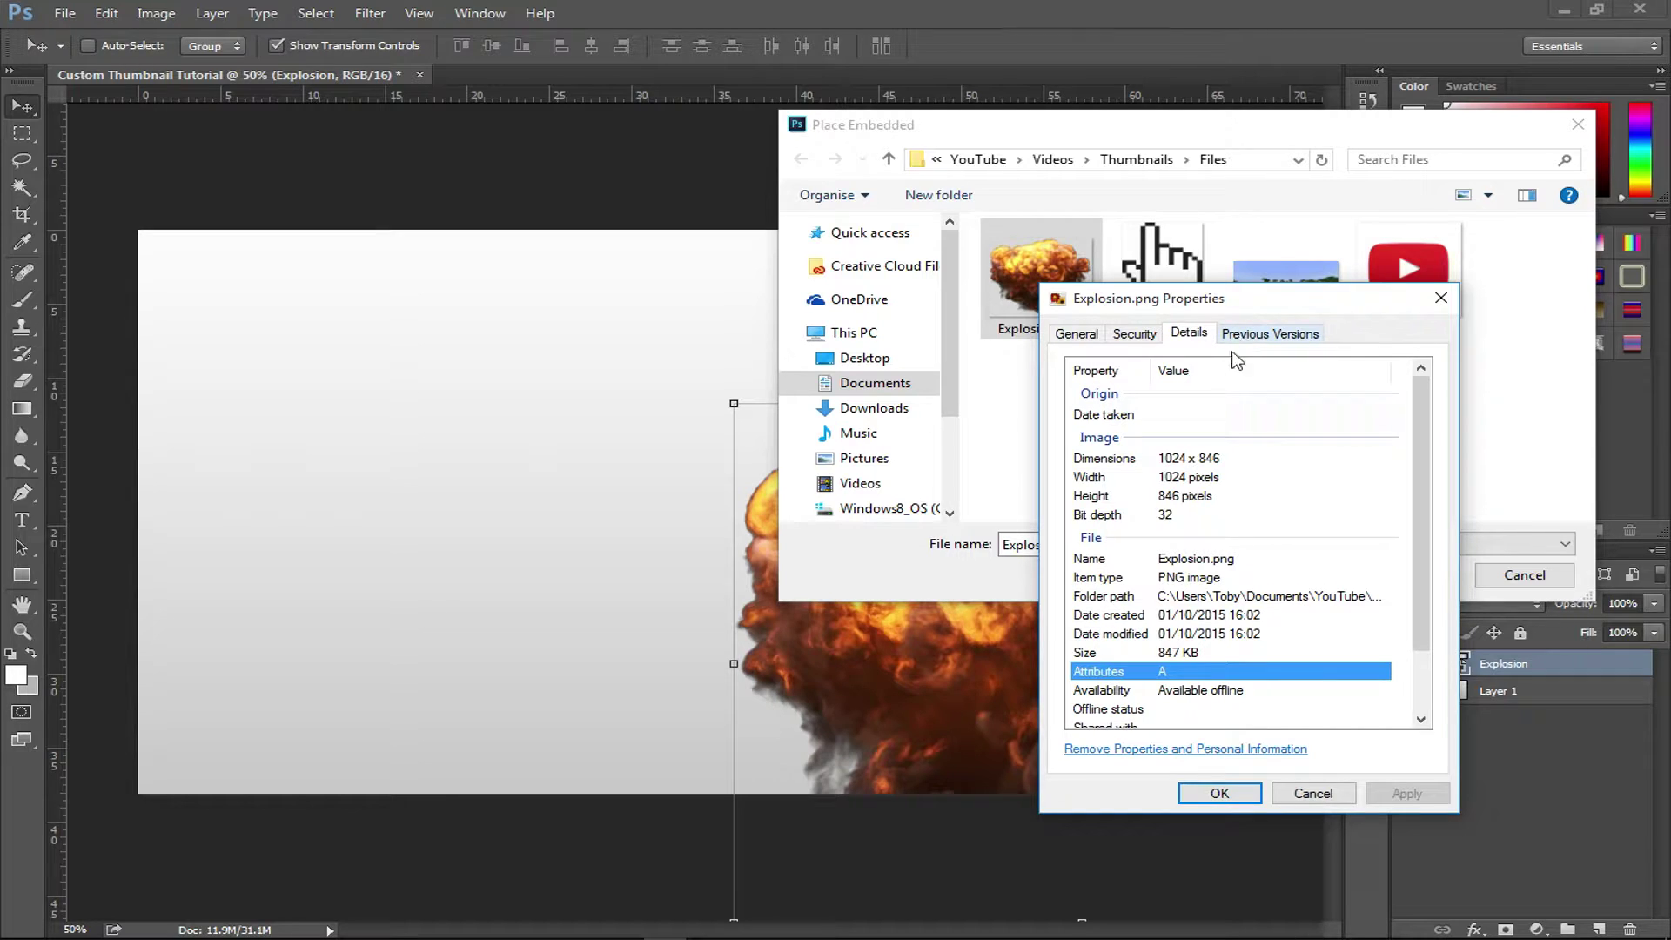
pyautogui.click(1300, 801)
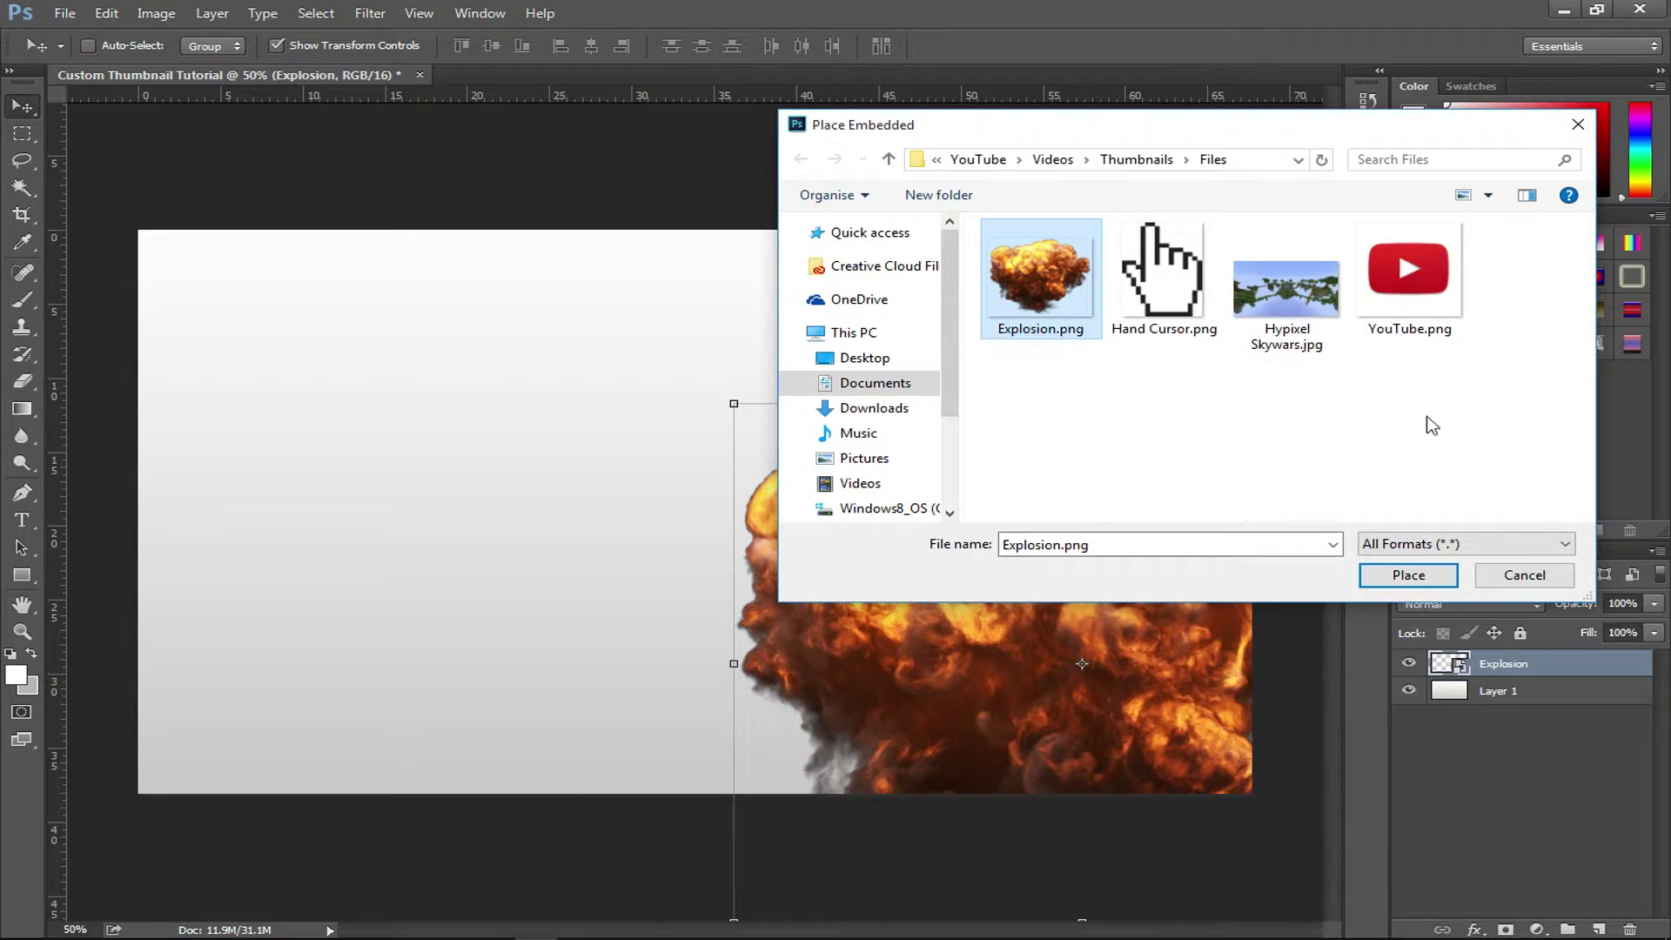
pyautogui.click(1524, 576)
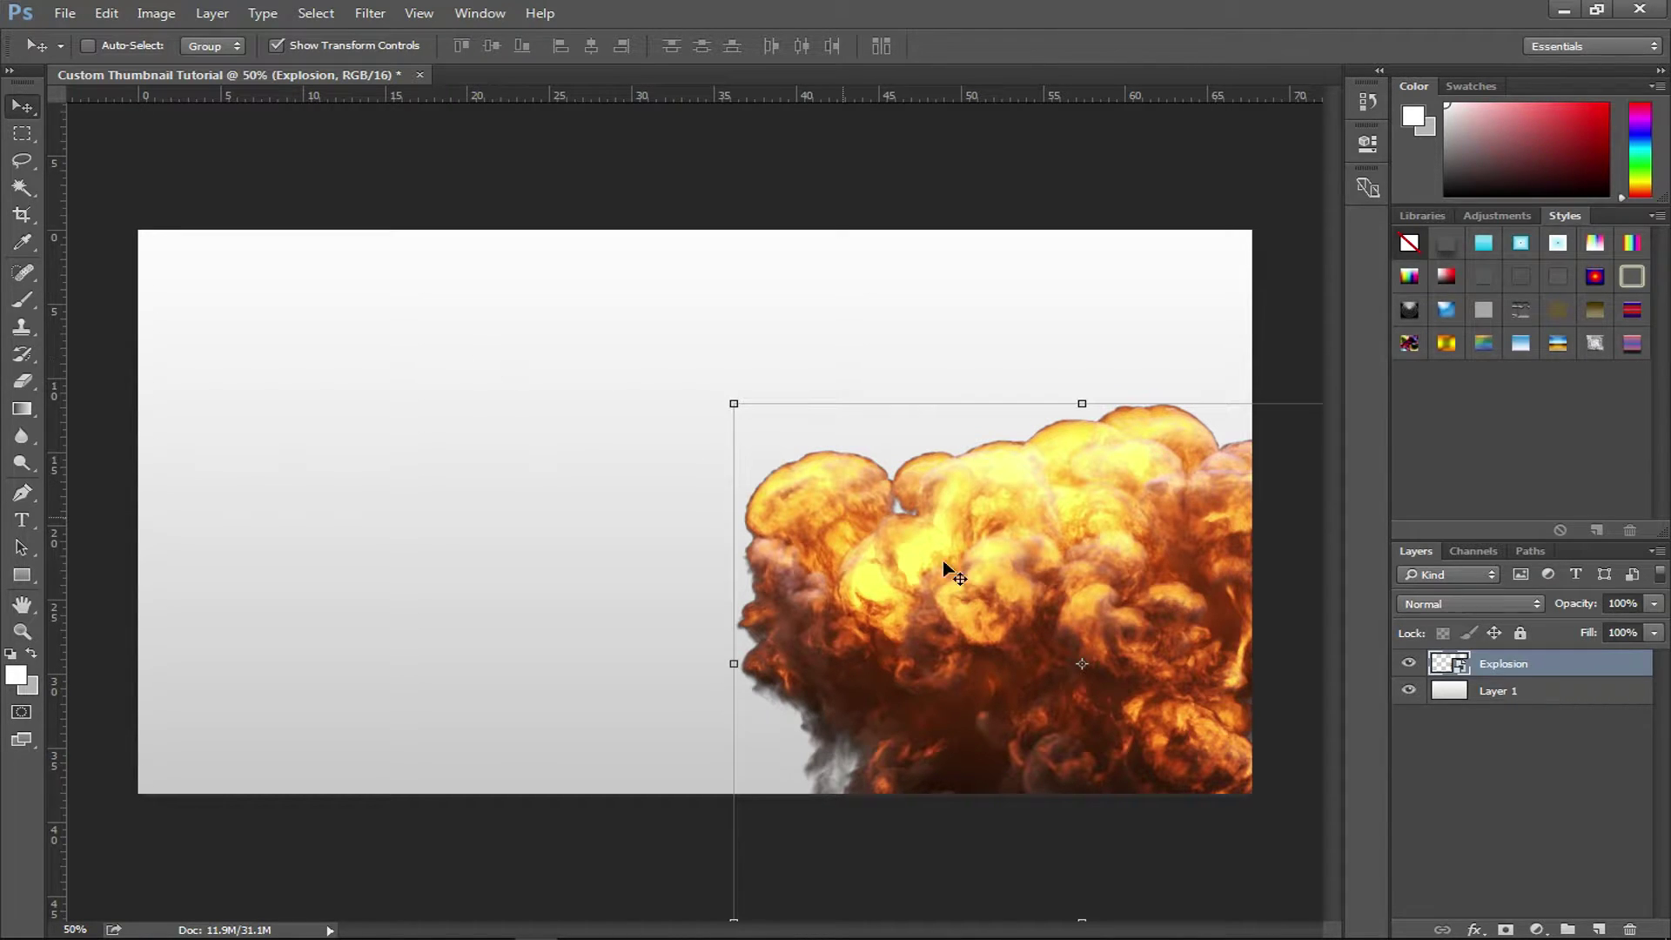
pyautogui.click(1524, 747)
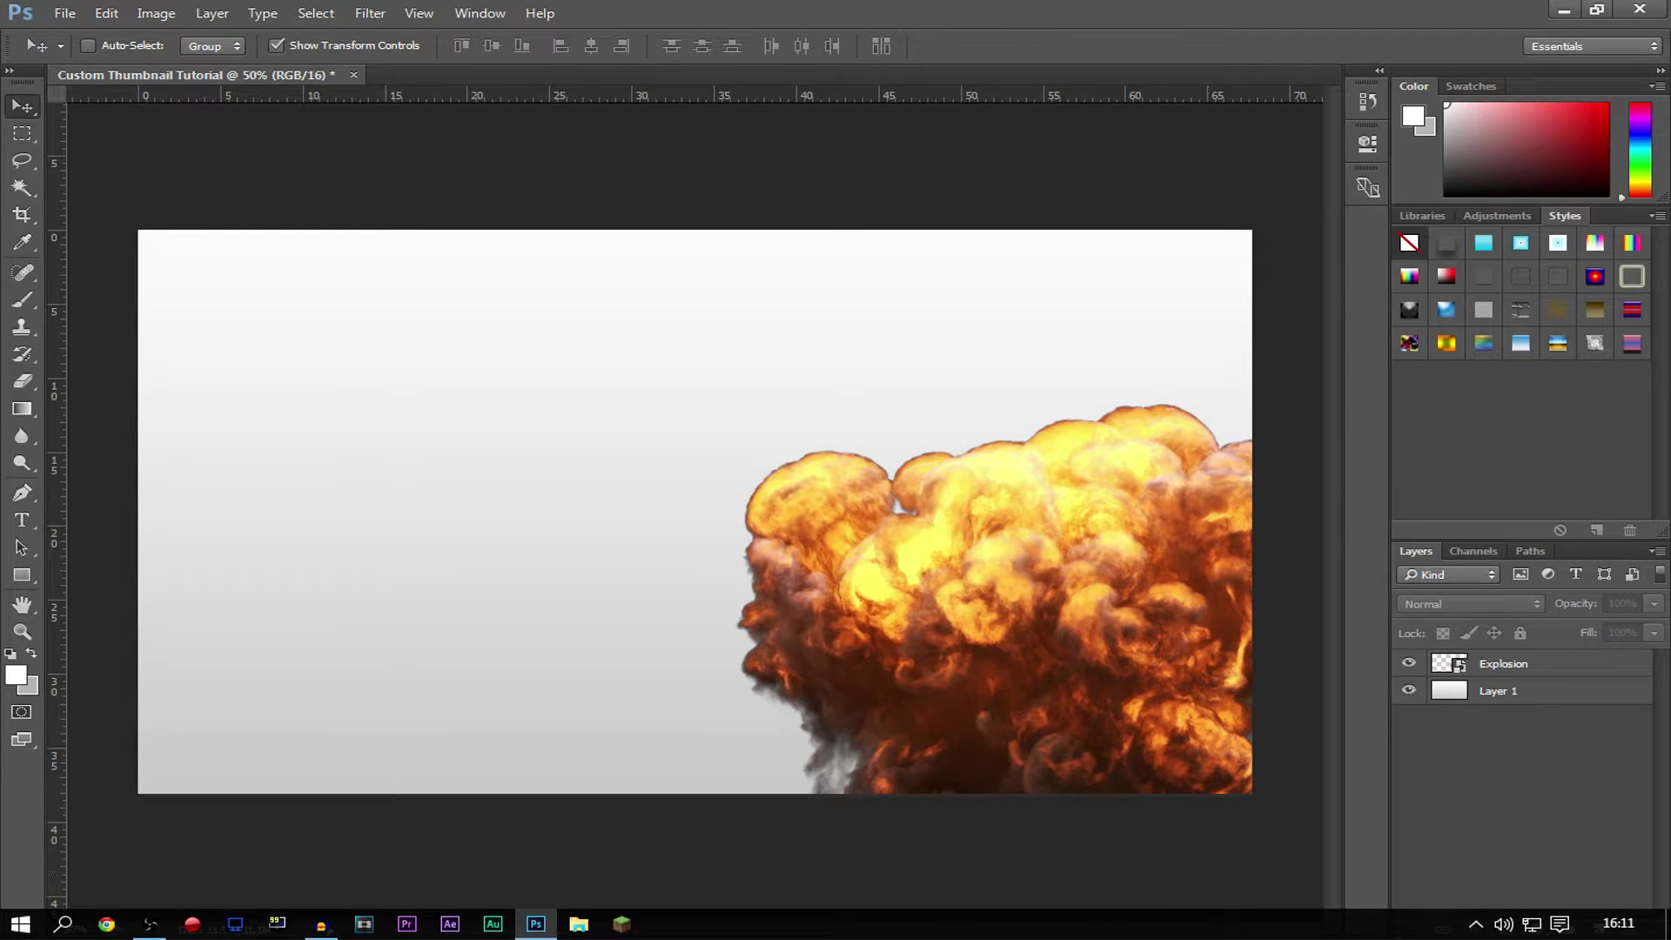
# Nudge the explosion down-right, rescale it to about 112%, commit, and reselect the Explosion layer.
pyautogui.click(579, 924)
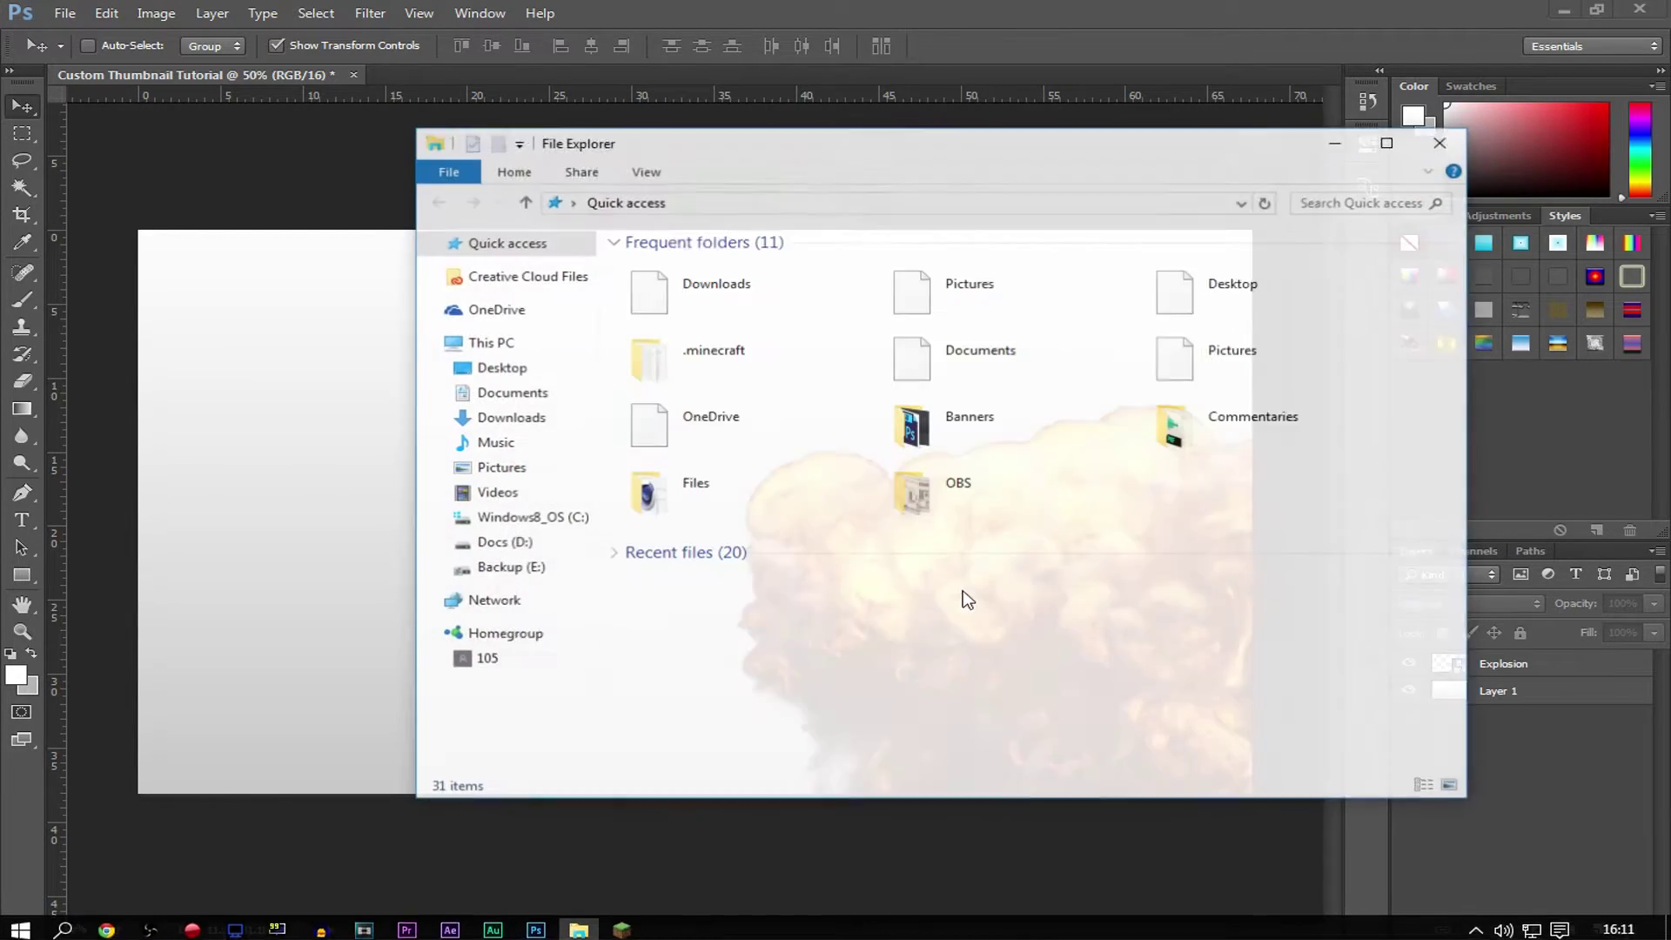
pyautogui.click(1439, 143)
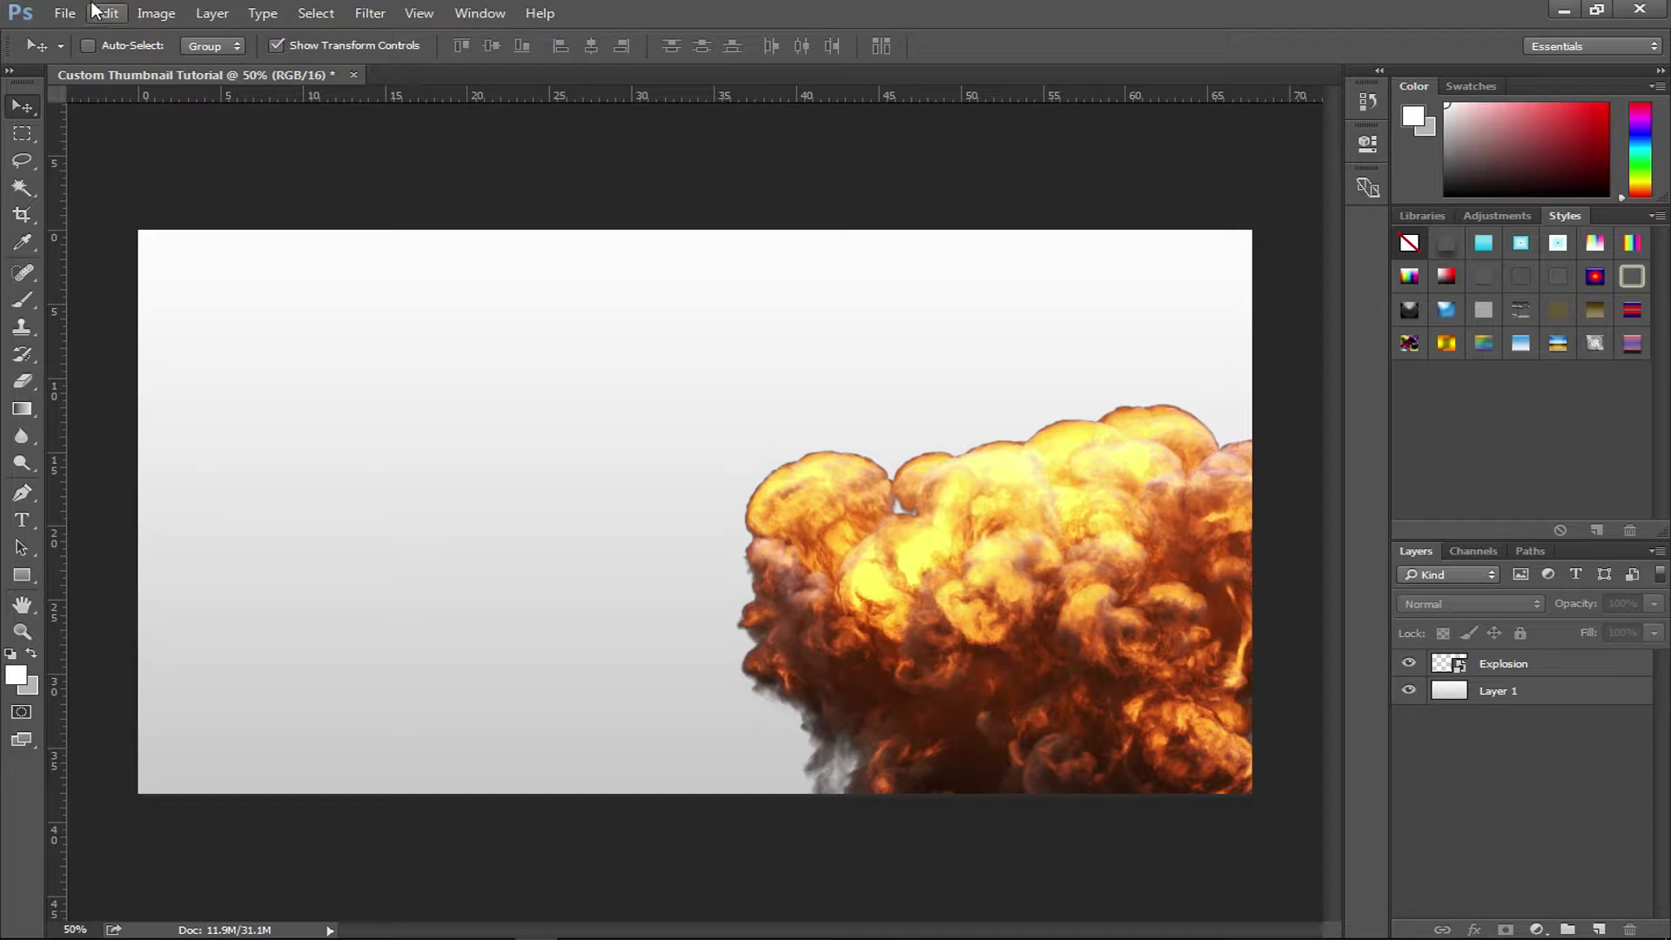
pyautogui.click(65, 12)
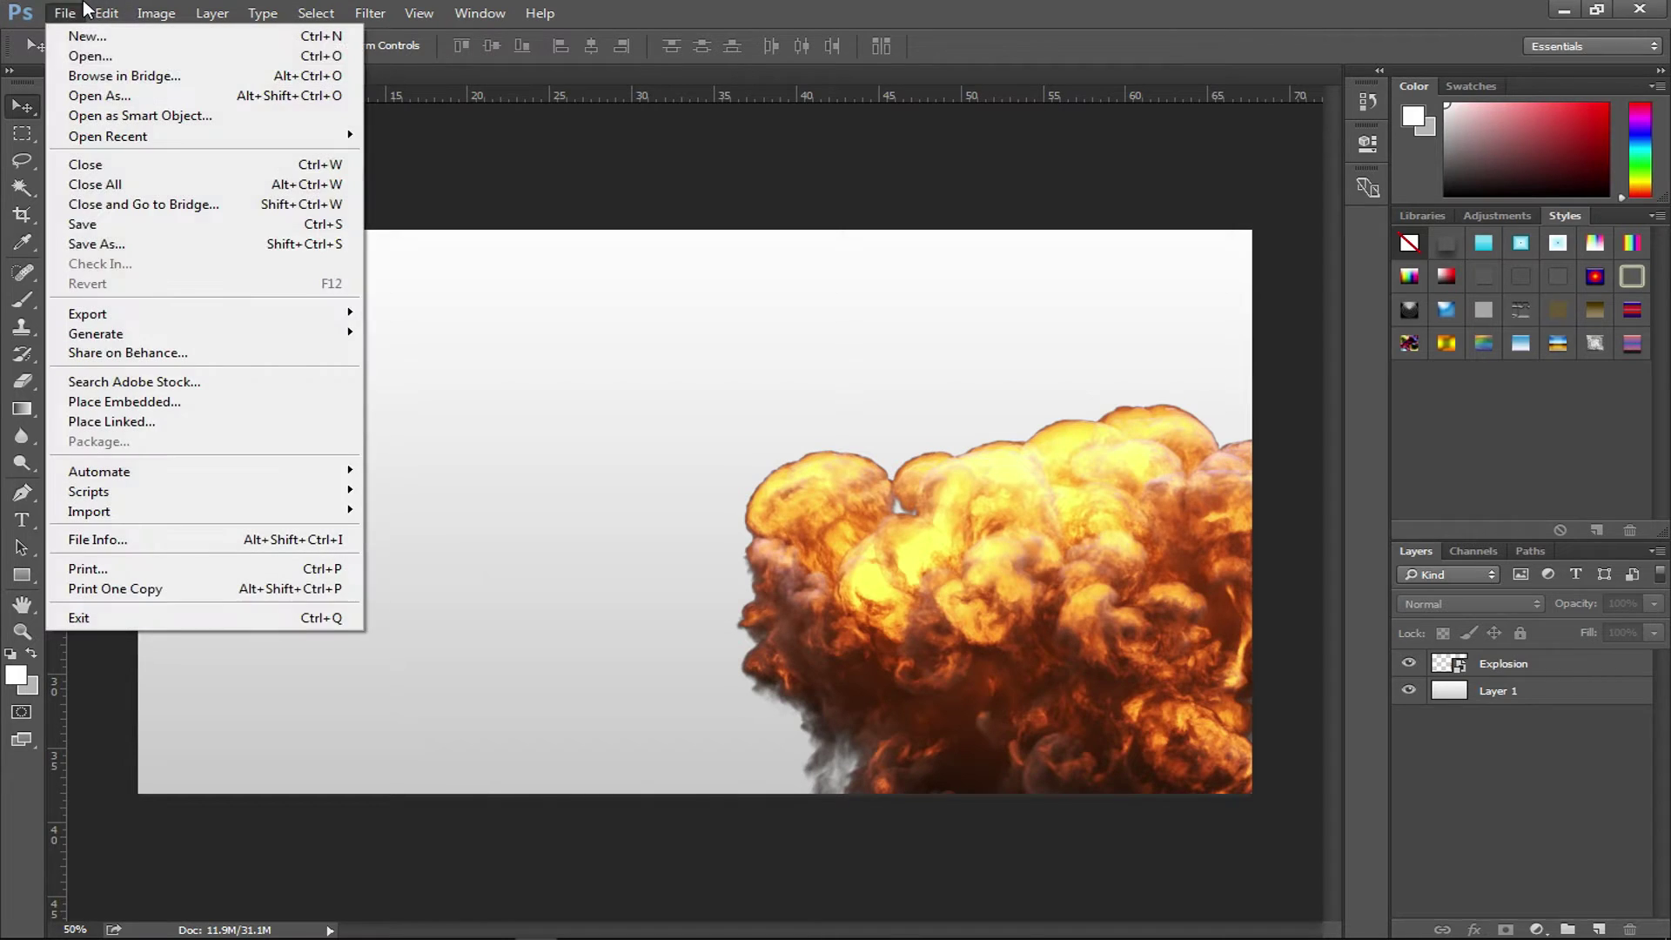
pyautogui.click(1110, 766)
pyautogui.click(1502, 663)
pyautogui.moveTo(1080, 518); pyautogui.dragTo(1084, 527)
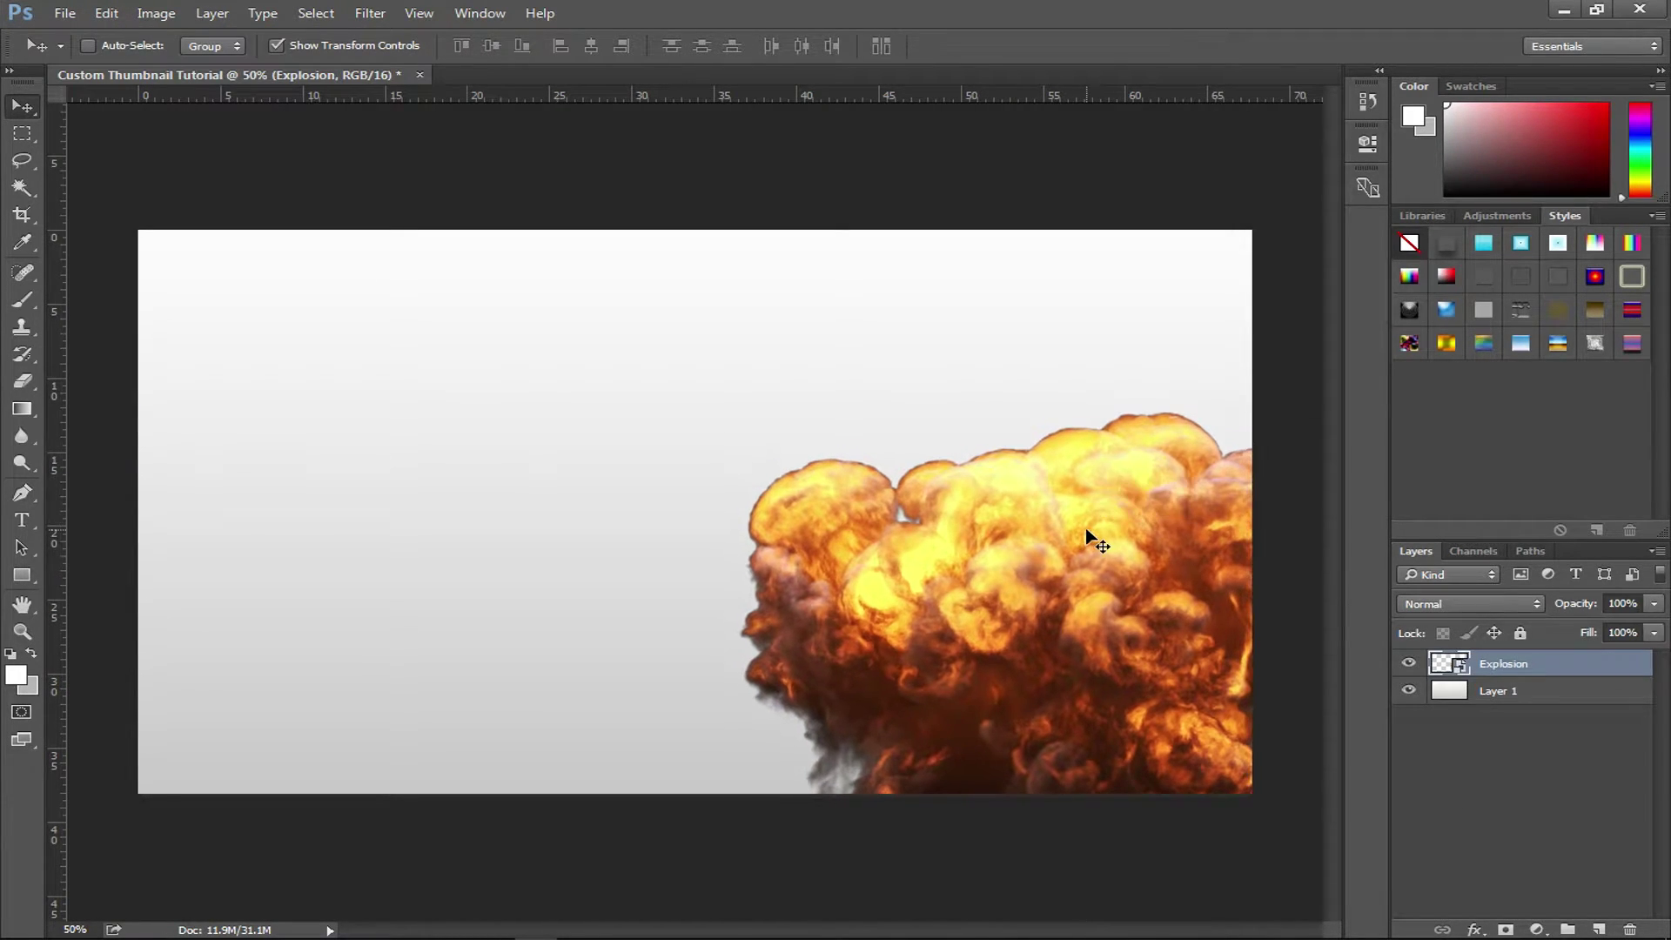
pyautogui.moveTo(733, 412); pyautogui.dragTo(777, 445)
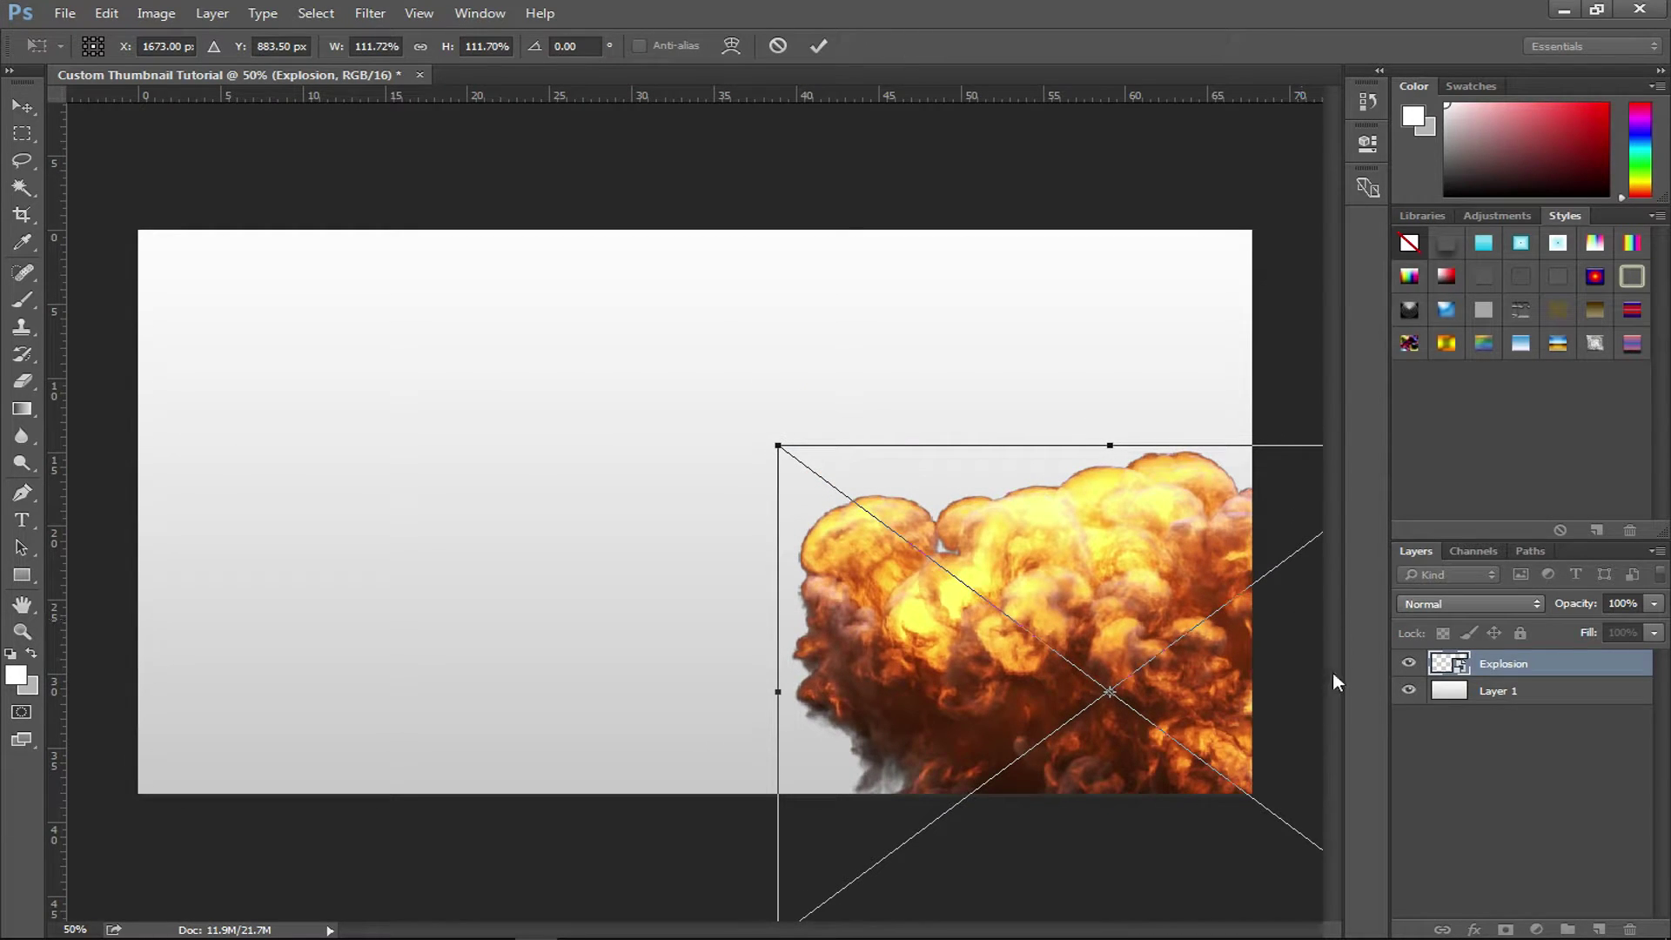
pyautogui.press('Return')
pyautogui.click(1442, 859)
pyautogui.click(1566, 665)
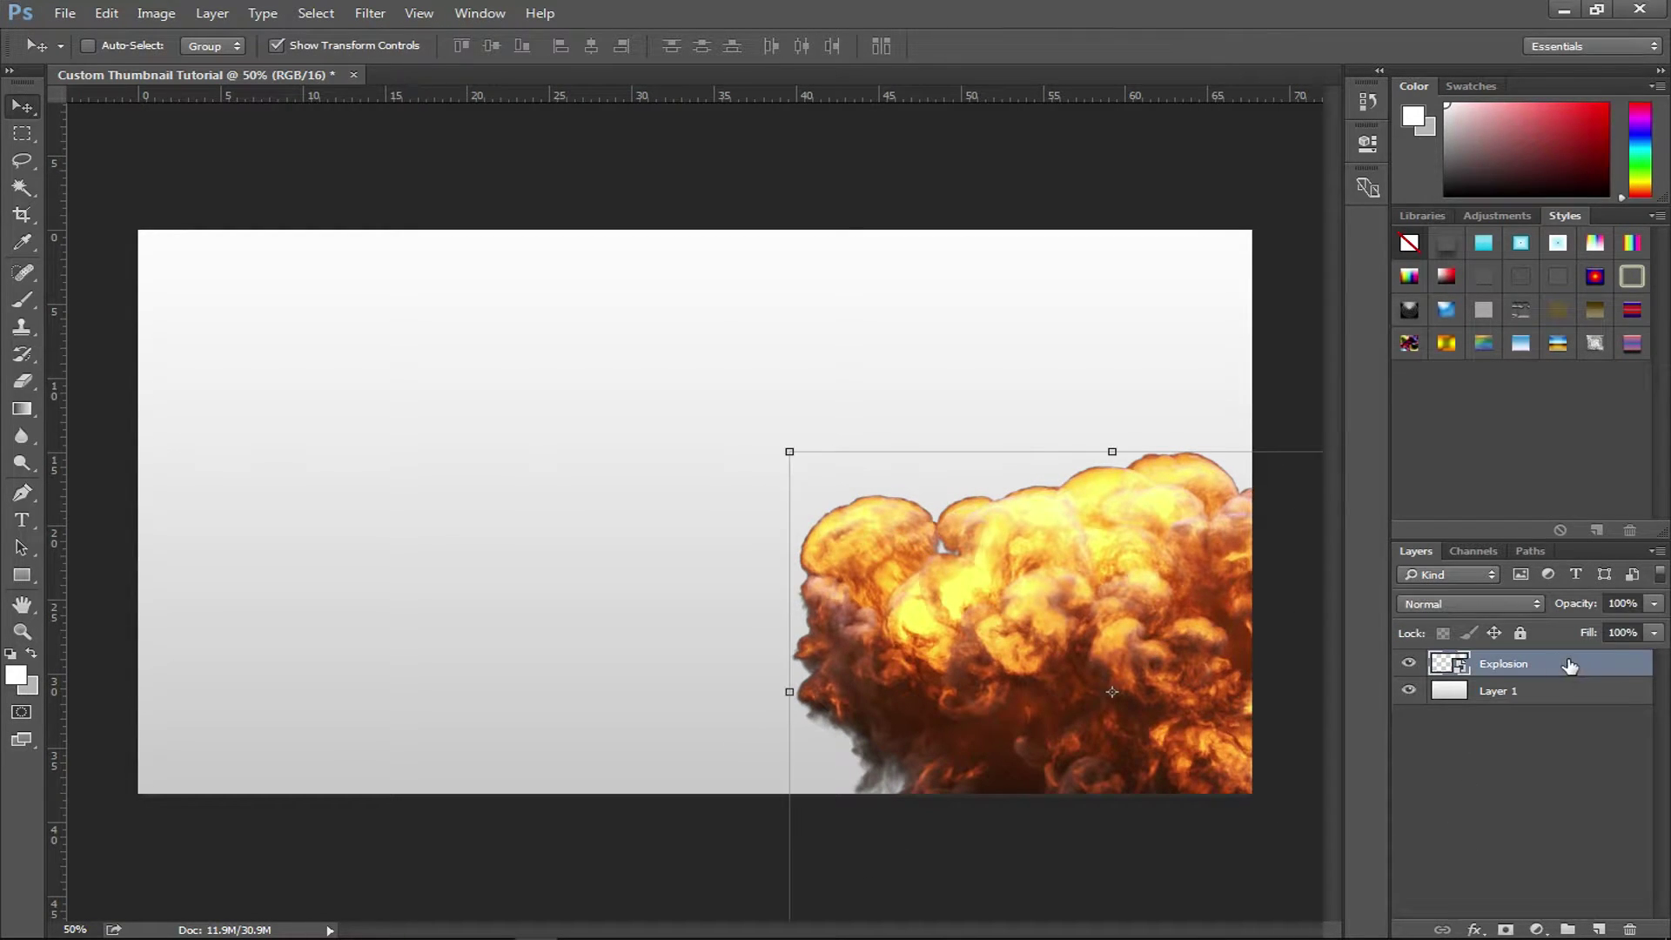
# Turn on Gradient Overlay in the Explosion layer style and open the Gradient Editor.
pyautogui.doubleClick(1508, 664)
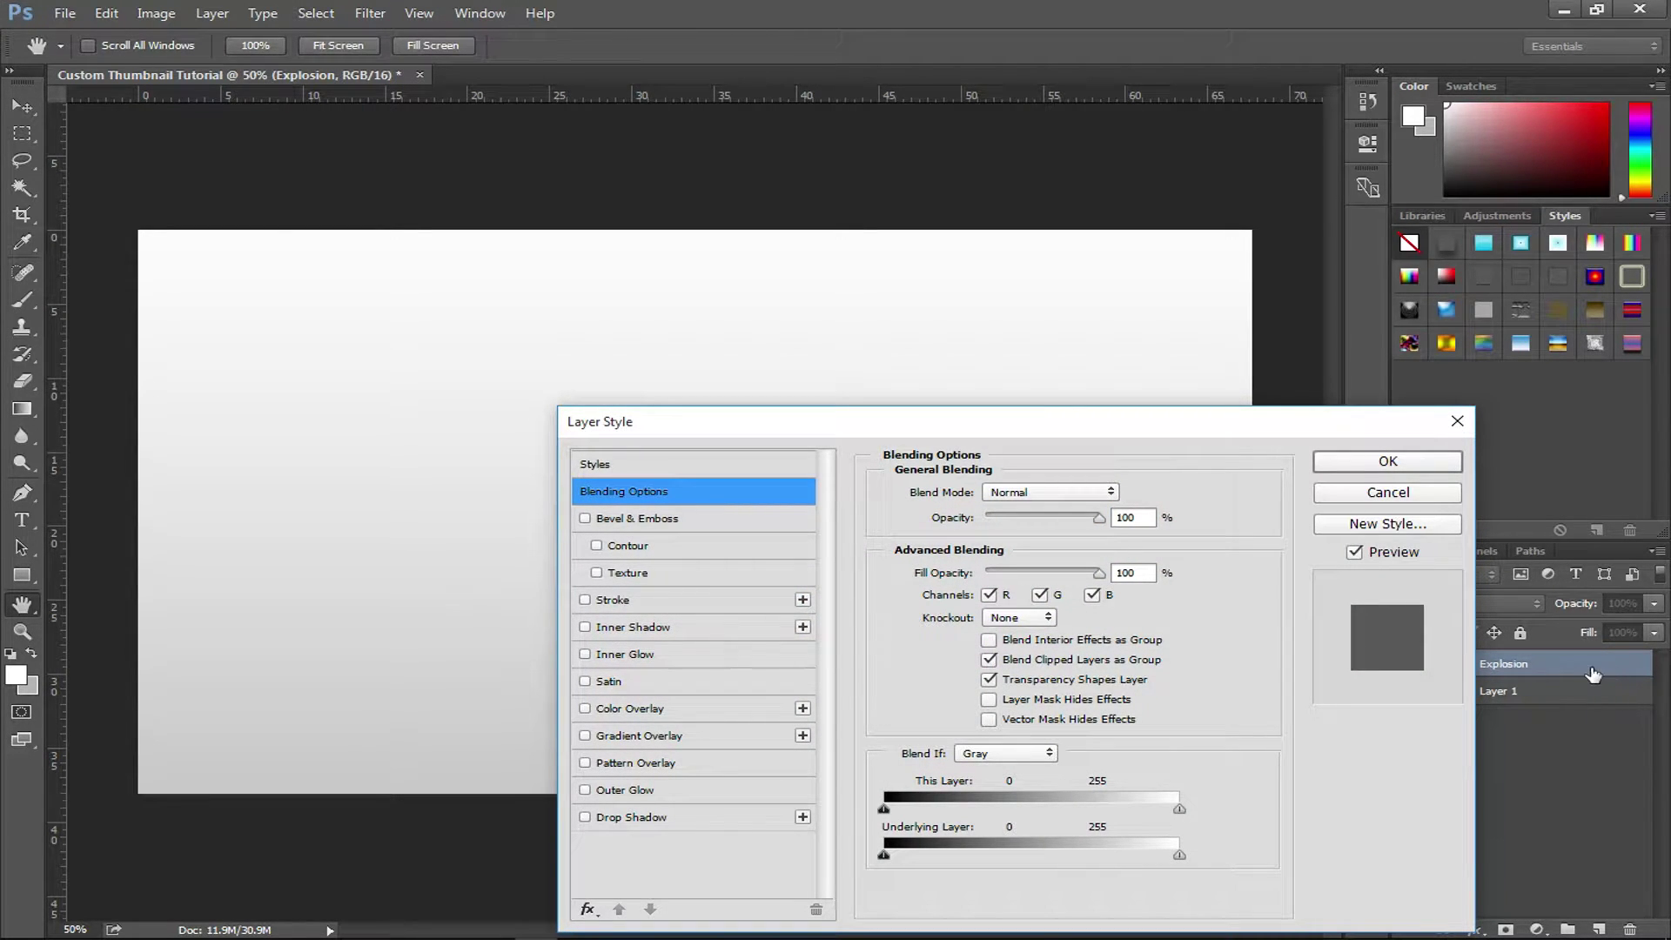
pyautogui.moveTo(948, 427); pyautogui.dragTo(1399, 145)
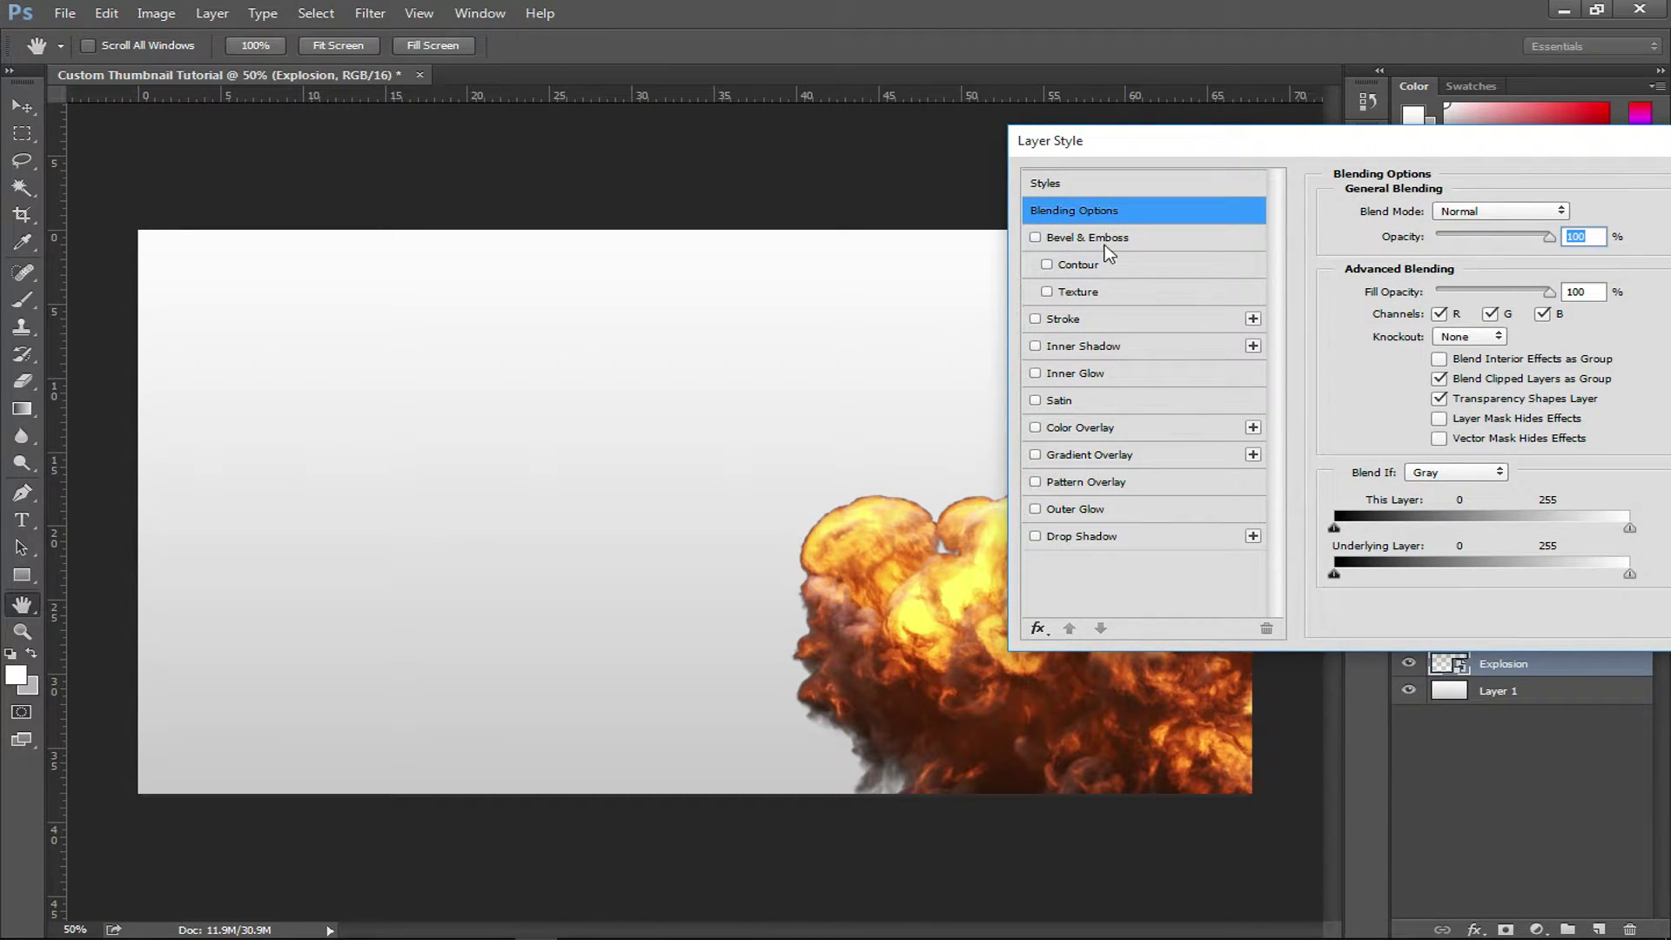
pyautogui.click(1036, 454)
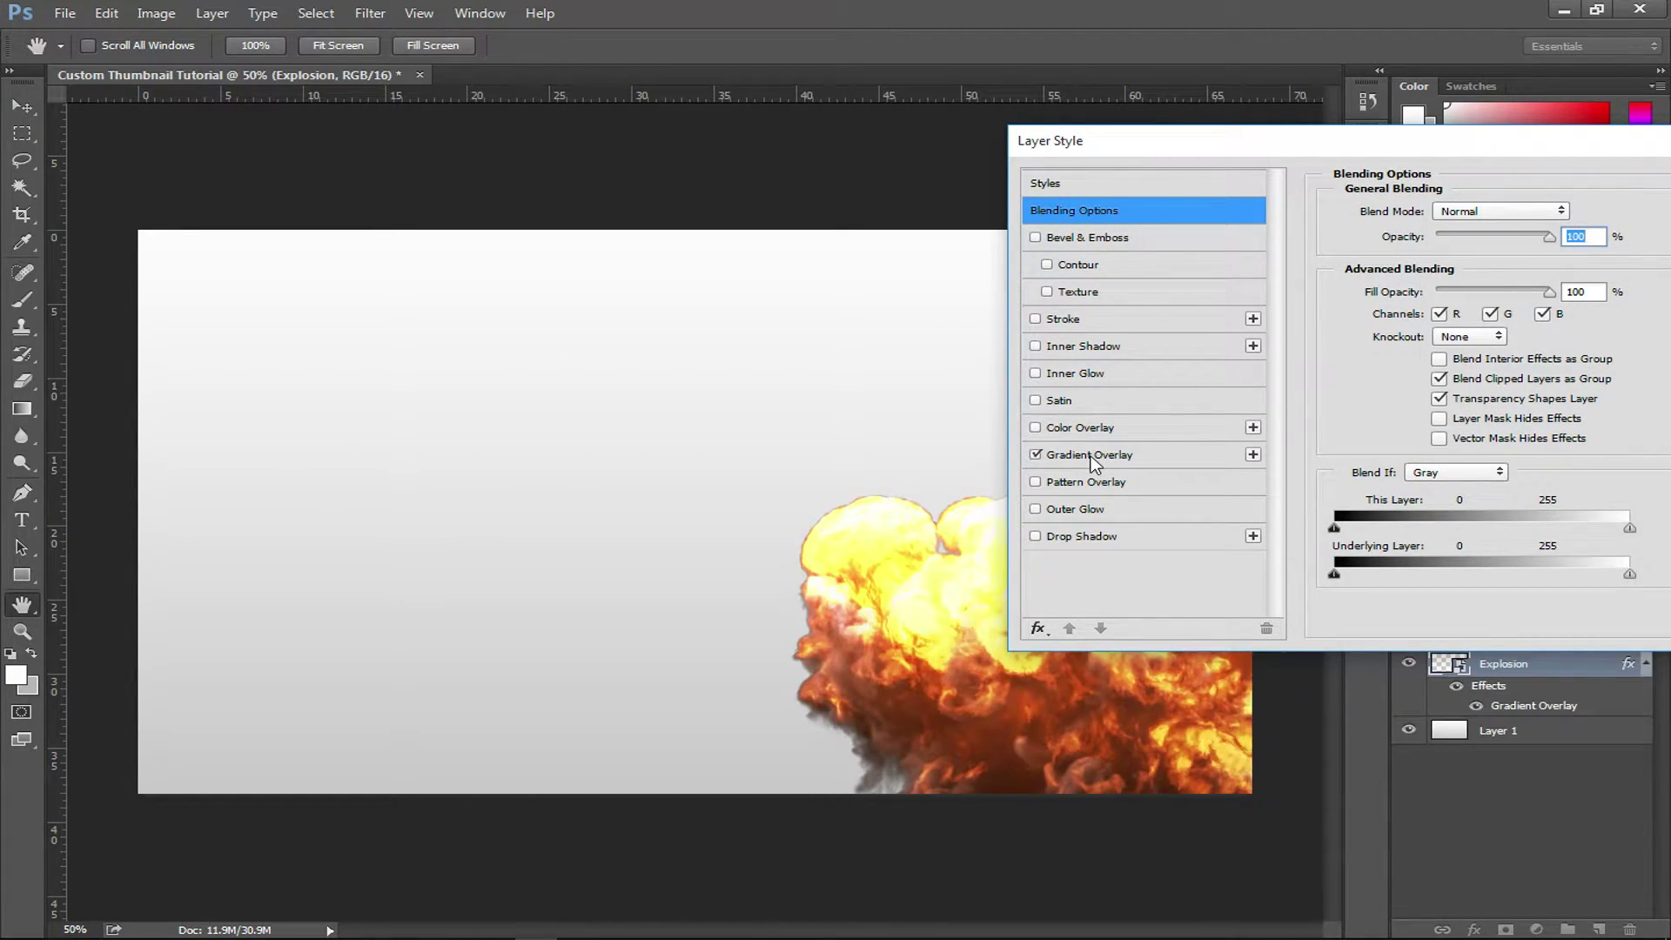
pyautogui.click(1090, 455)
pyautogui.click(1479, 263)
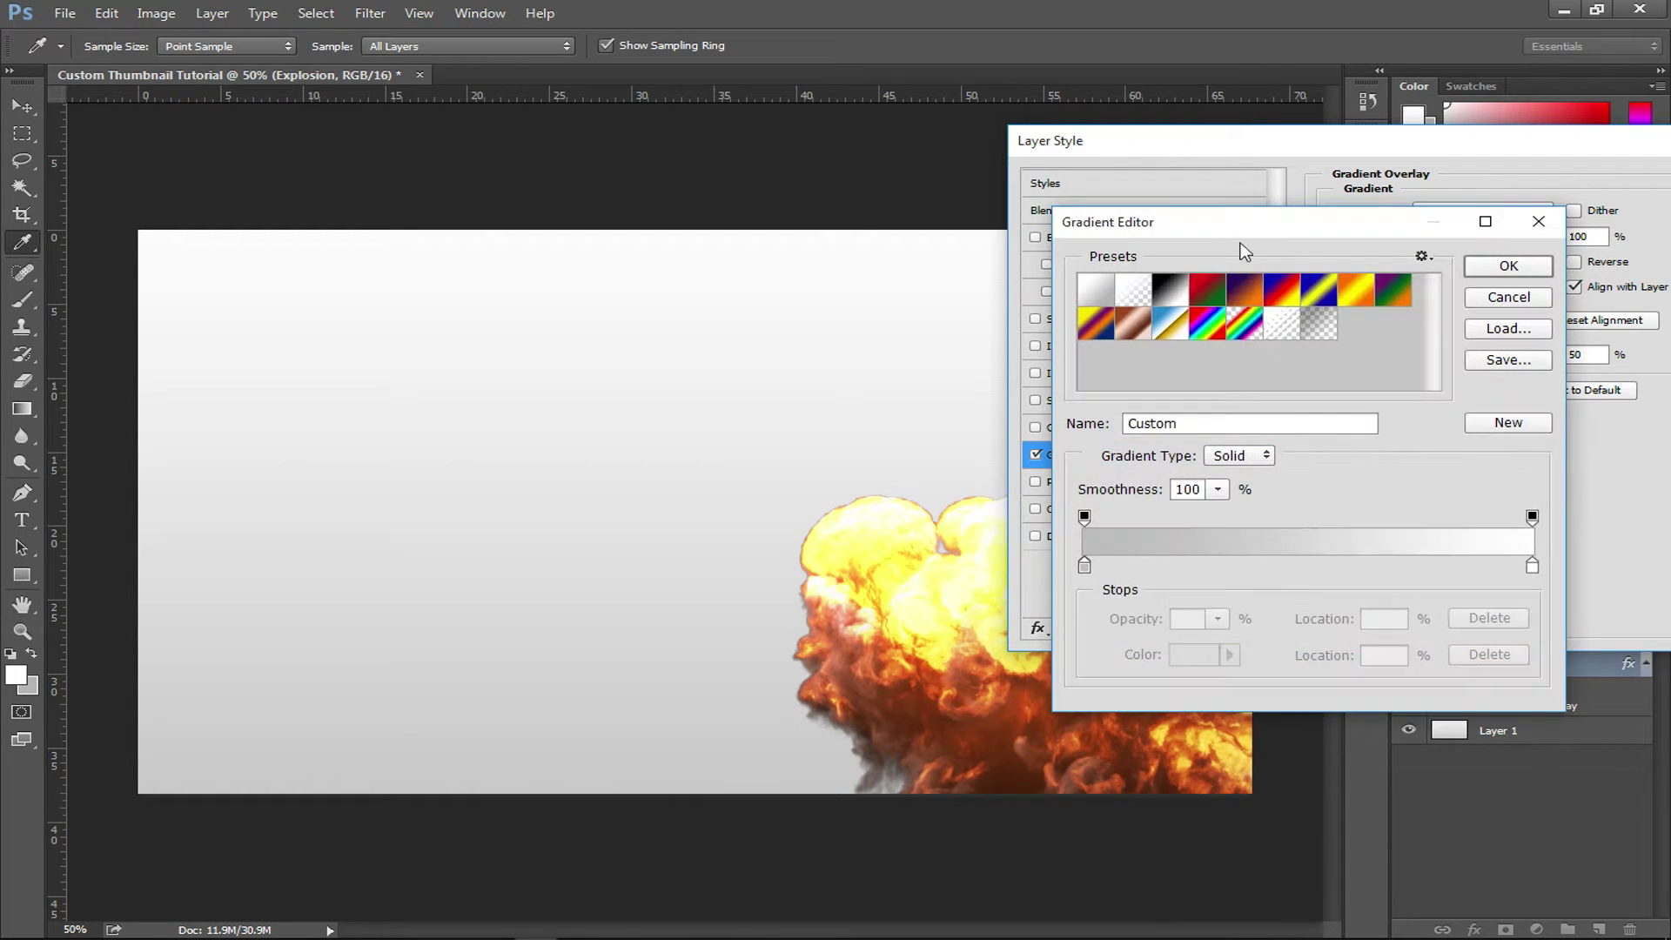
# Load the Simple gradient presets after trying Color Harmonies 1, then accept the editor.
pyautogui.click(1422, 257)
pyautogui.click(1537, 435)
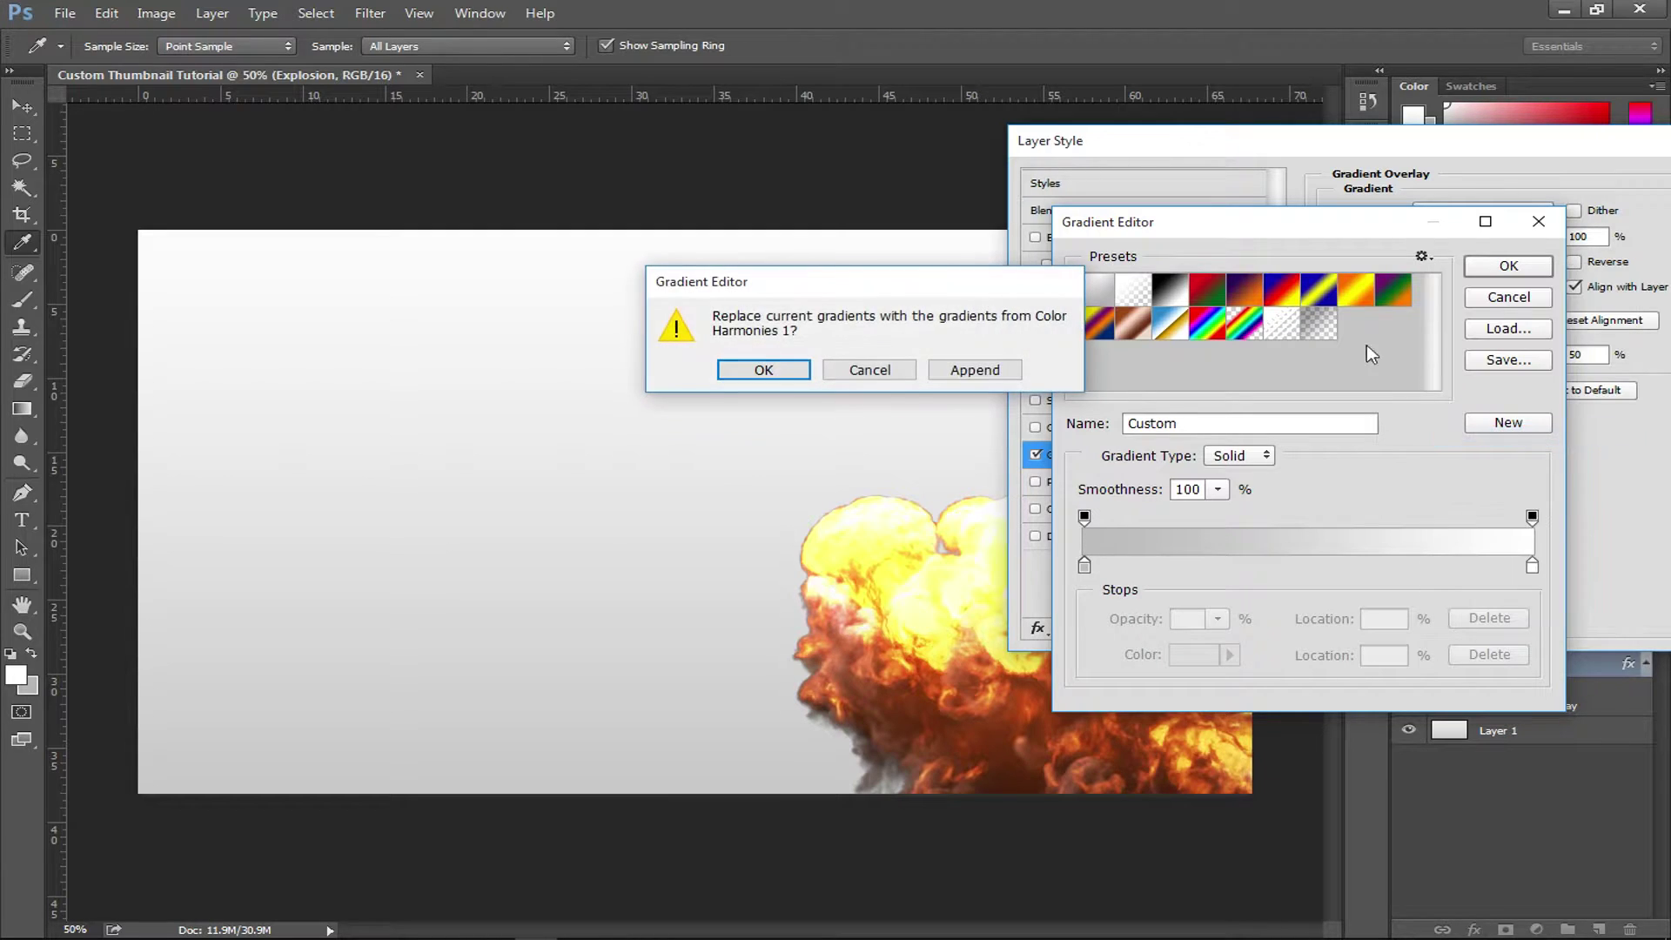
pyautogui.click(764, 380)
pyautogui.click(1421, 256)
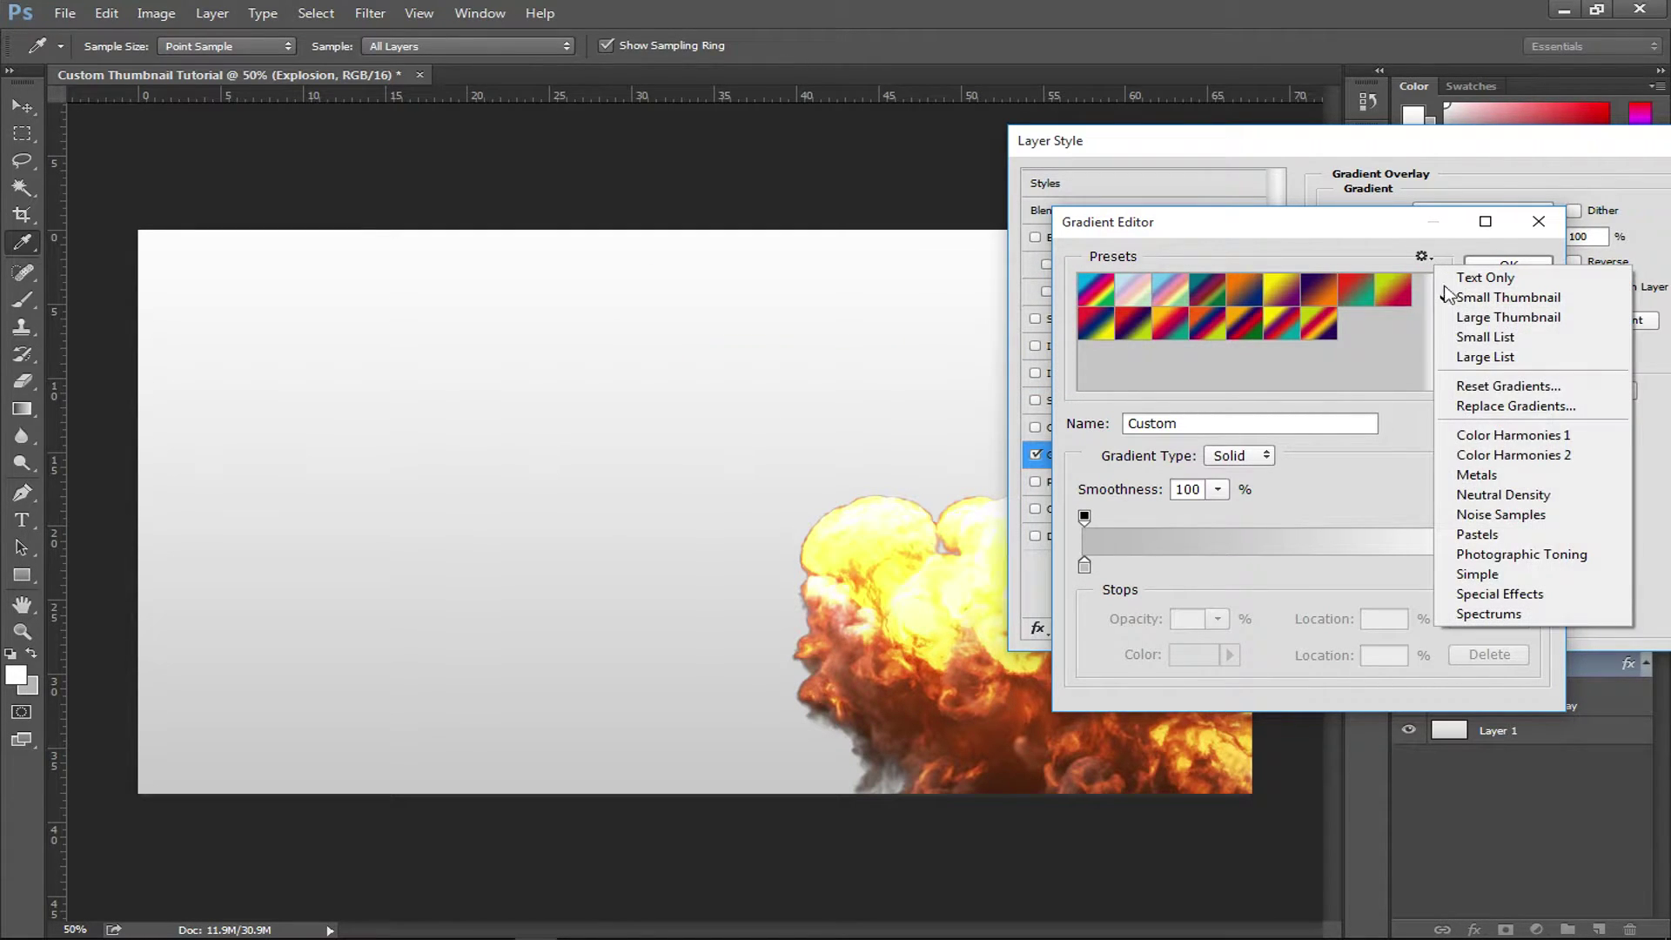
pyautogui.click(1477, 574)
pyautogui.click(764, 373)
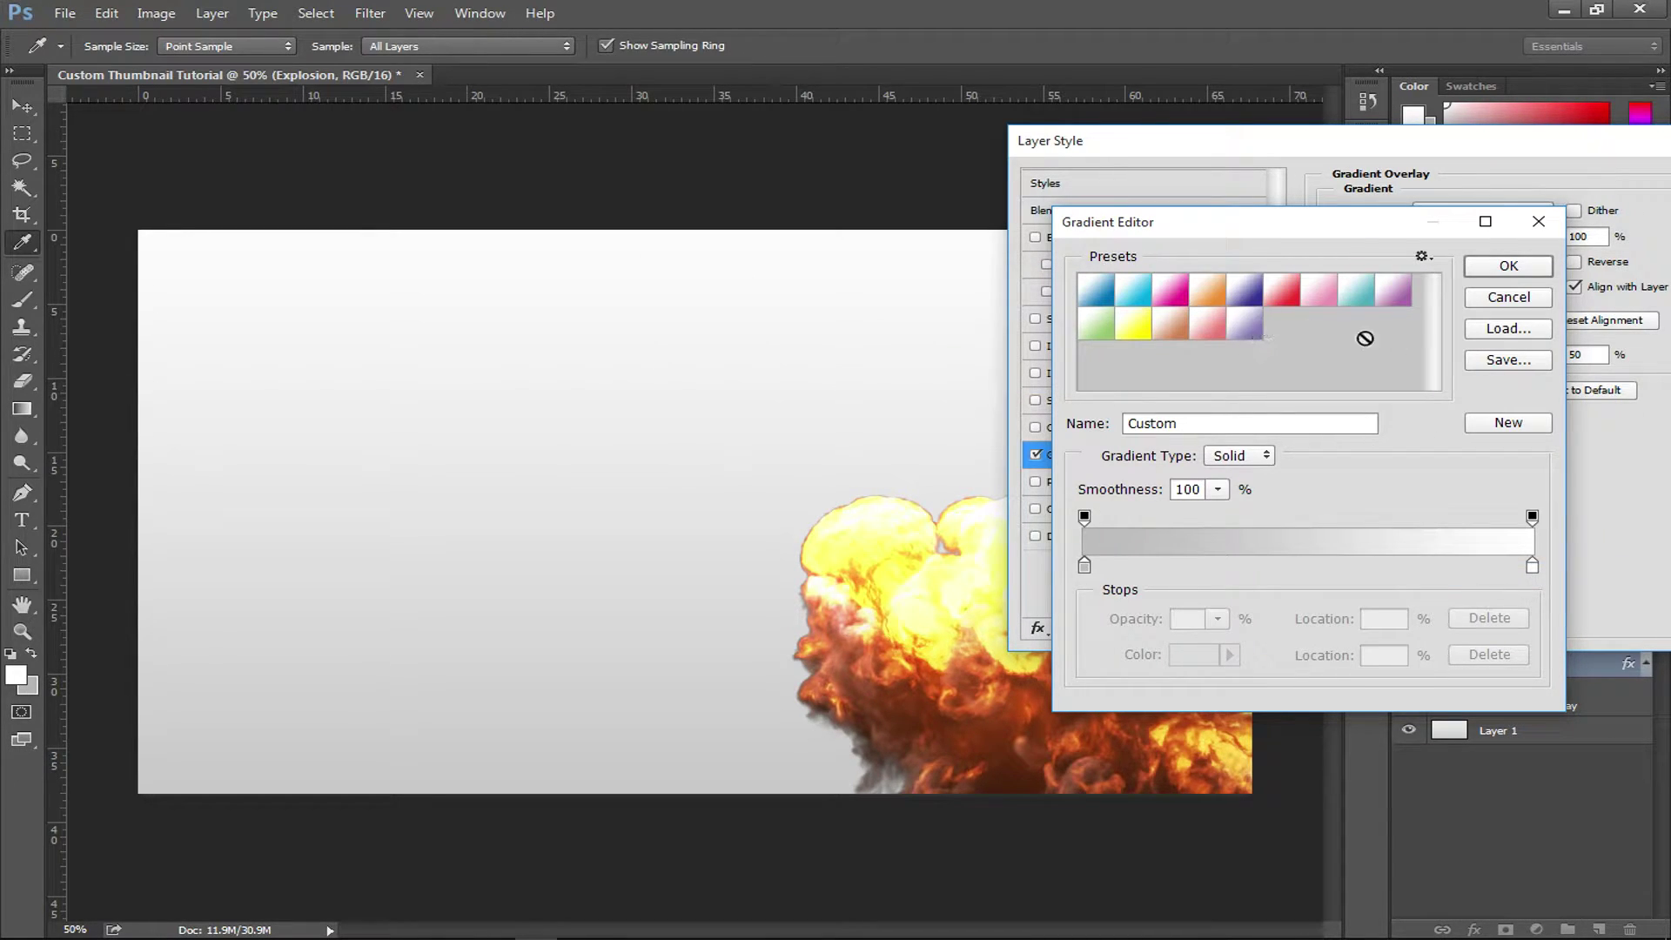
pyautogui.click(1422, 256)
pyautogui.click(1417, 383)
pyautogui.click(1421, 256)
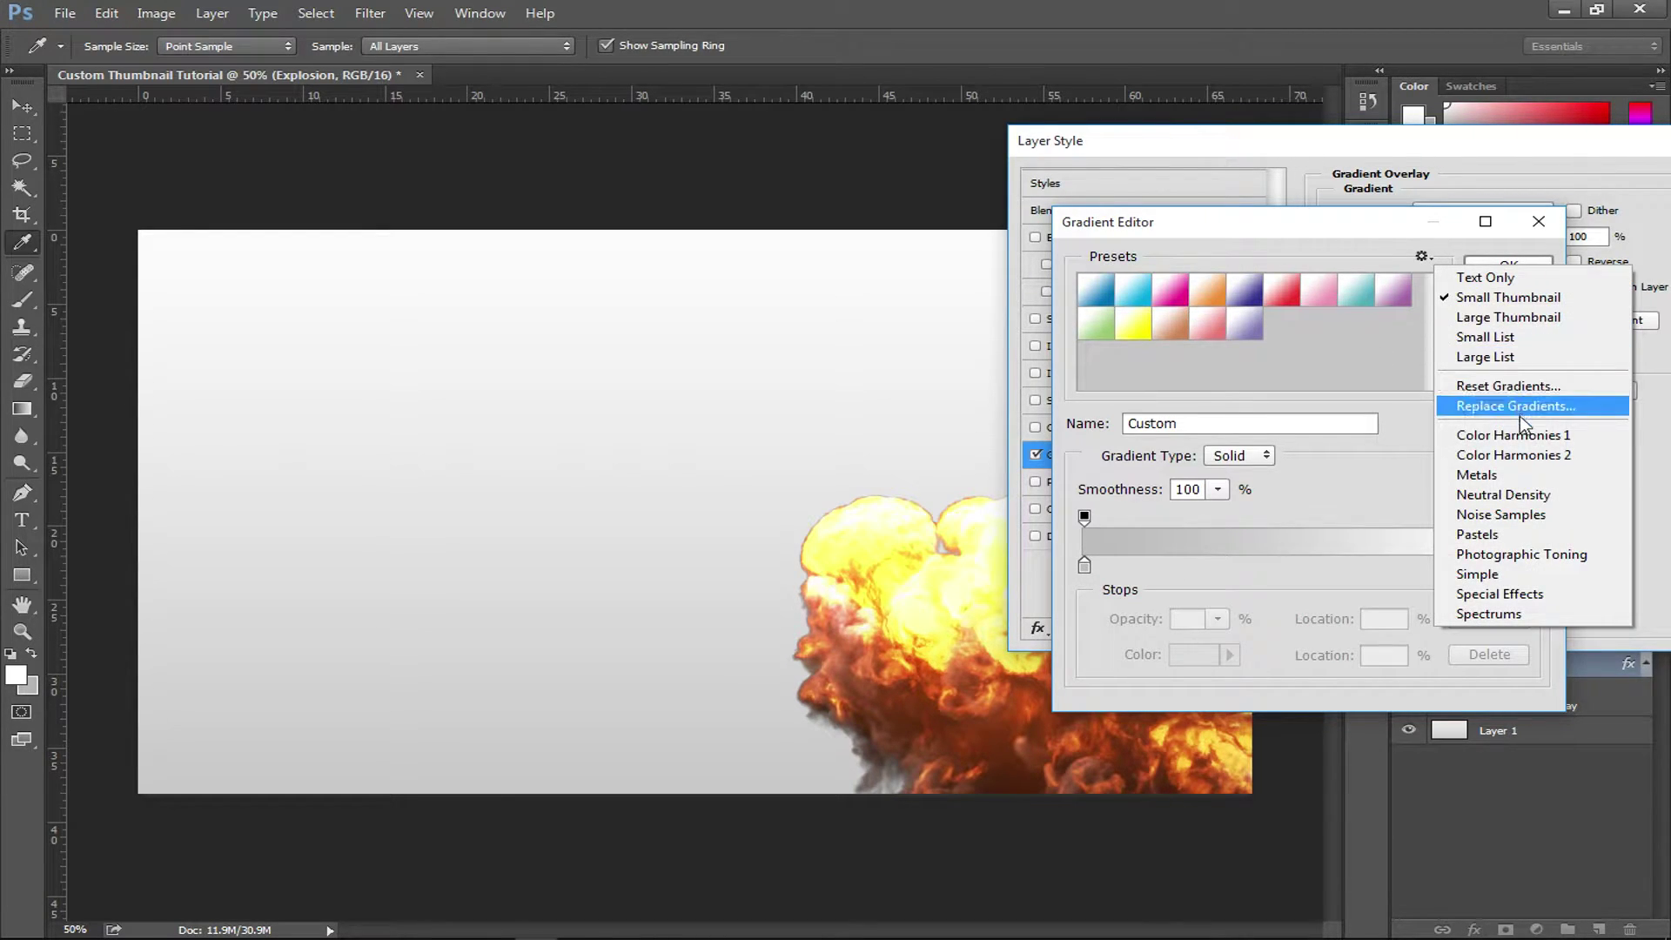
pyautogui.click(1479, 574)
pyautogui.click(745, 373)
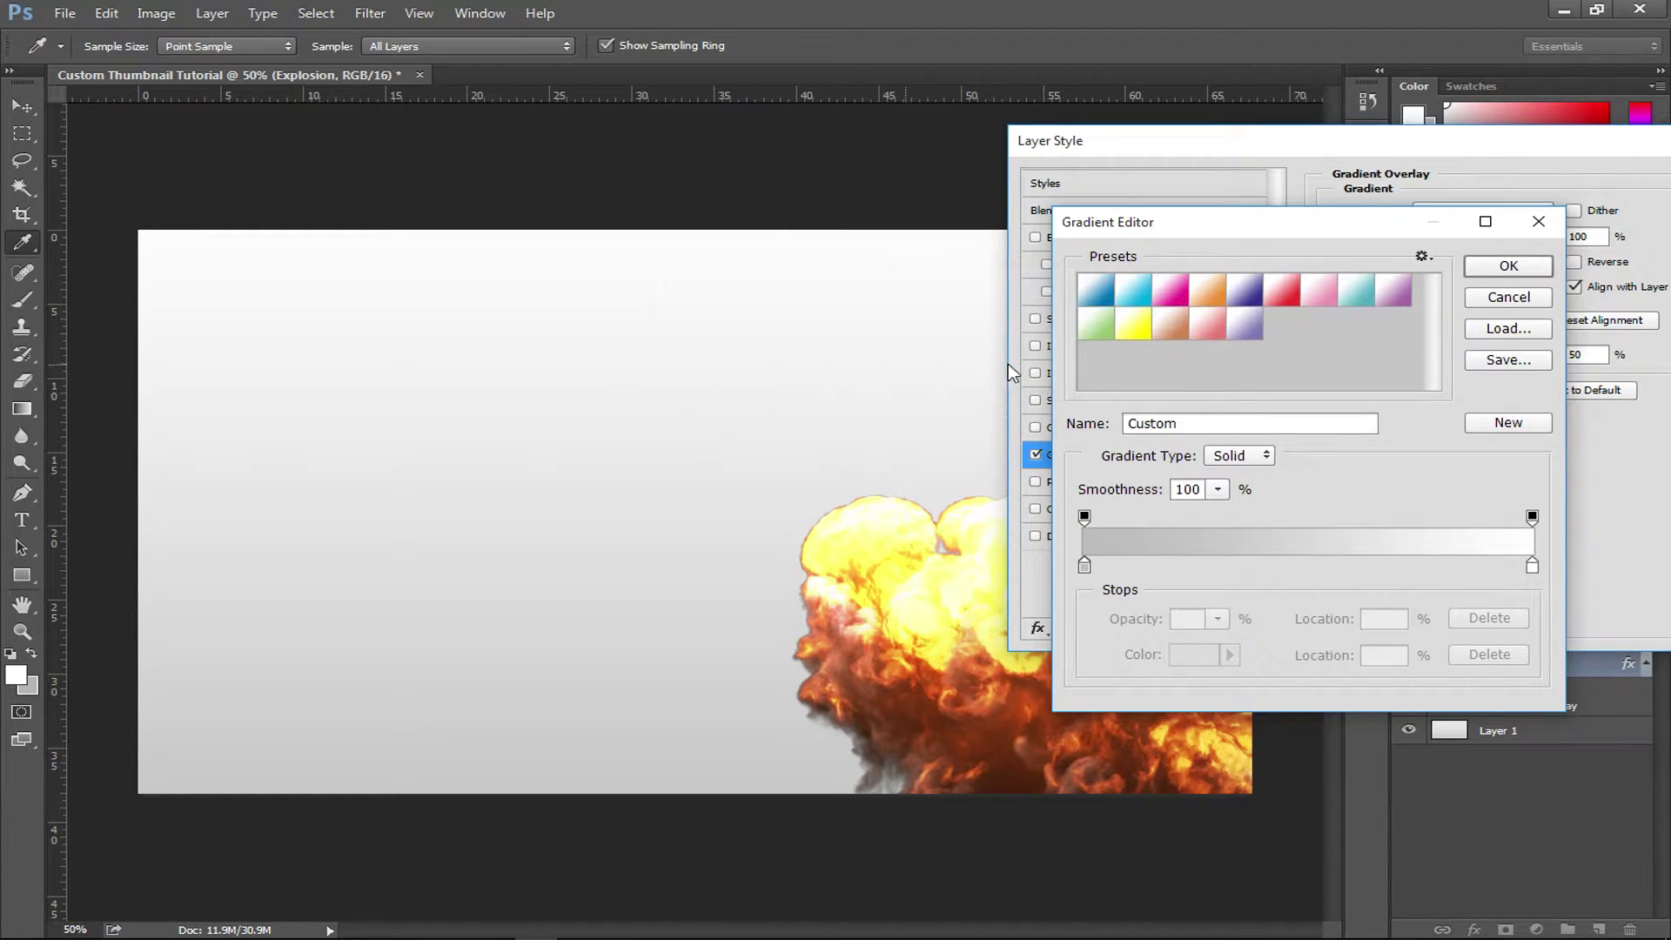
pyautogui.click(1512, 273)
# Set the Gradient Overlay to Overlay blend mode at 50% opacity.
pyautogui.moveTo(1390, 139); pyautogui.dragTo(1313, 169)
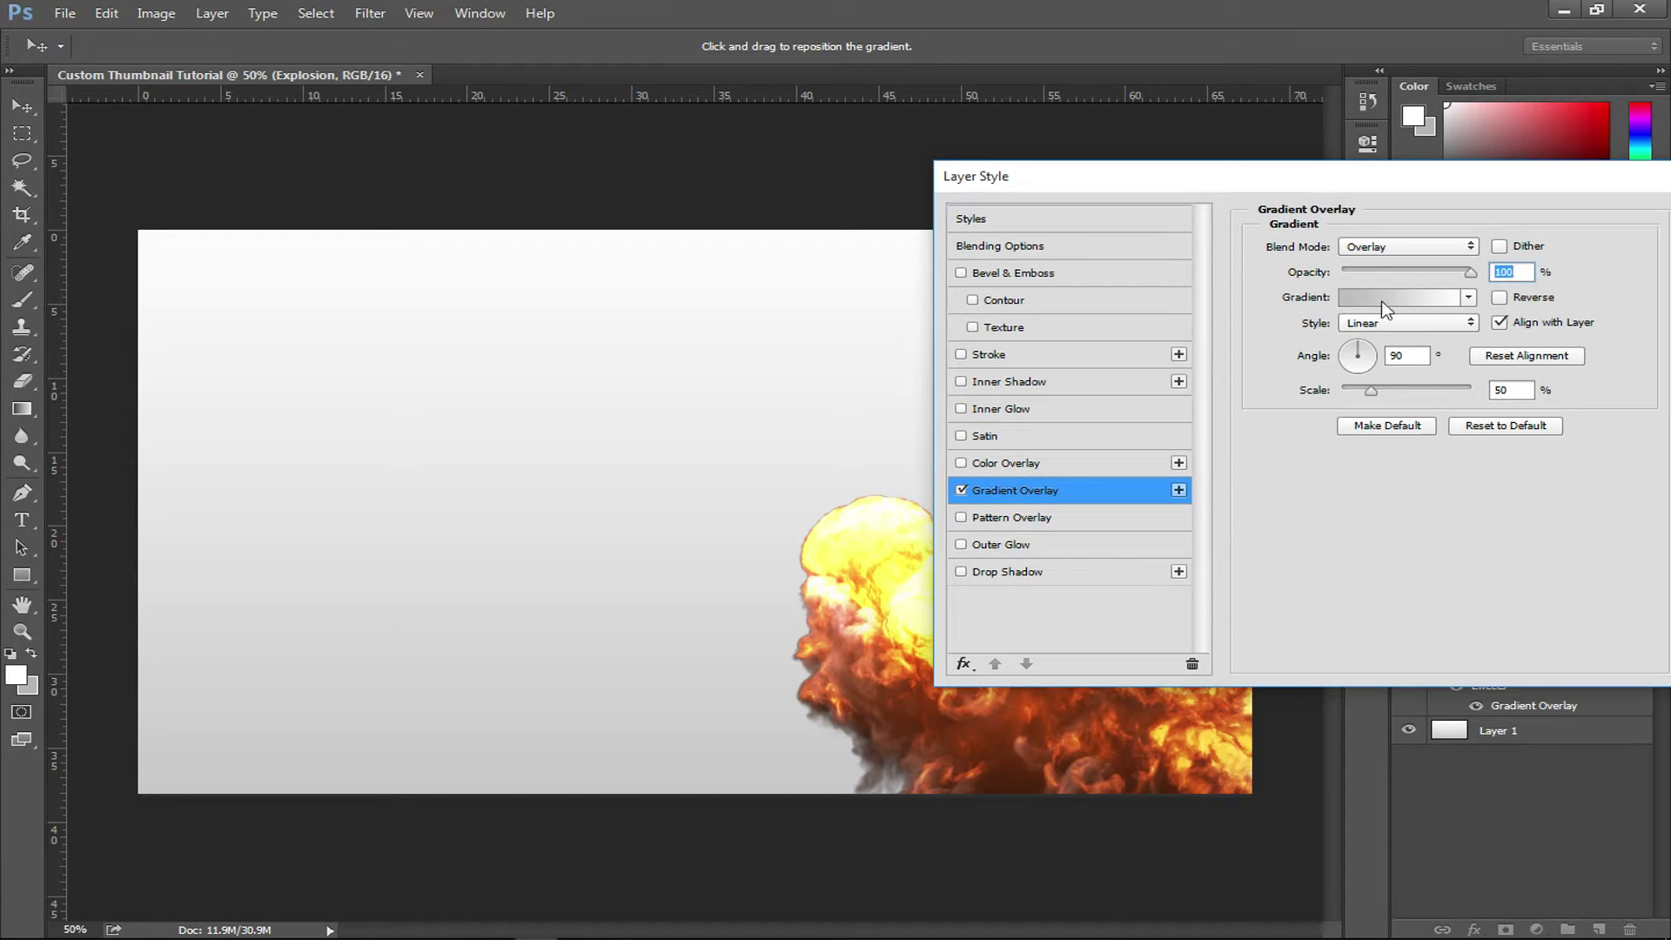
pyautogui.click(1380, 247)
pyautogui.click(1366, 193)
pyautogui.moveTo(1366, 194); pyautogui.dragTo(1420, 185)
pyautogui.doubleClick(1565, 266)
pyautogui.write('50')
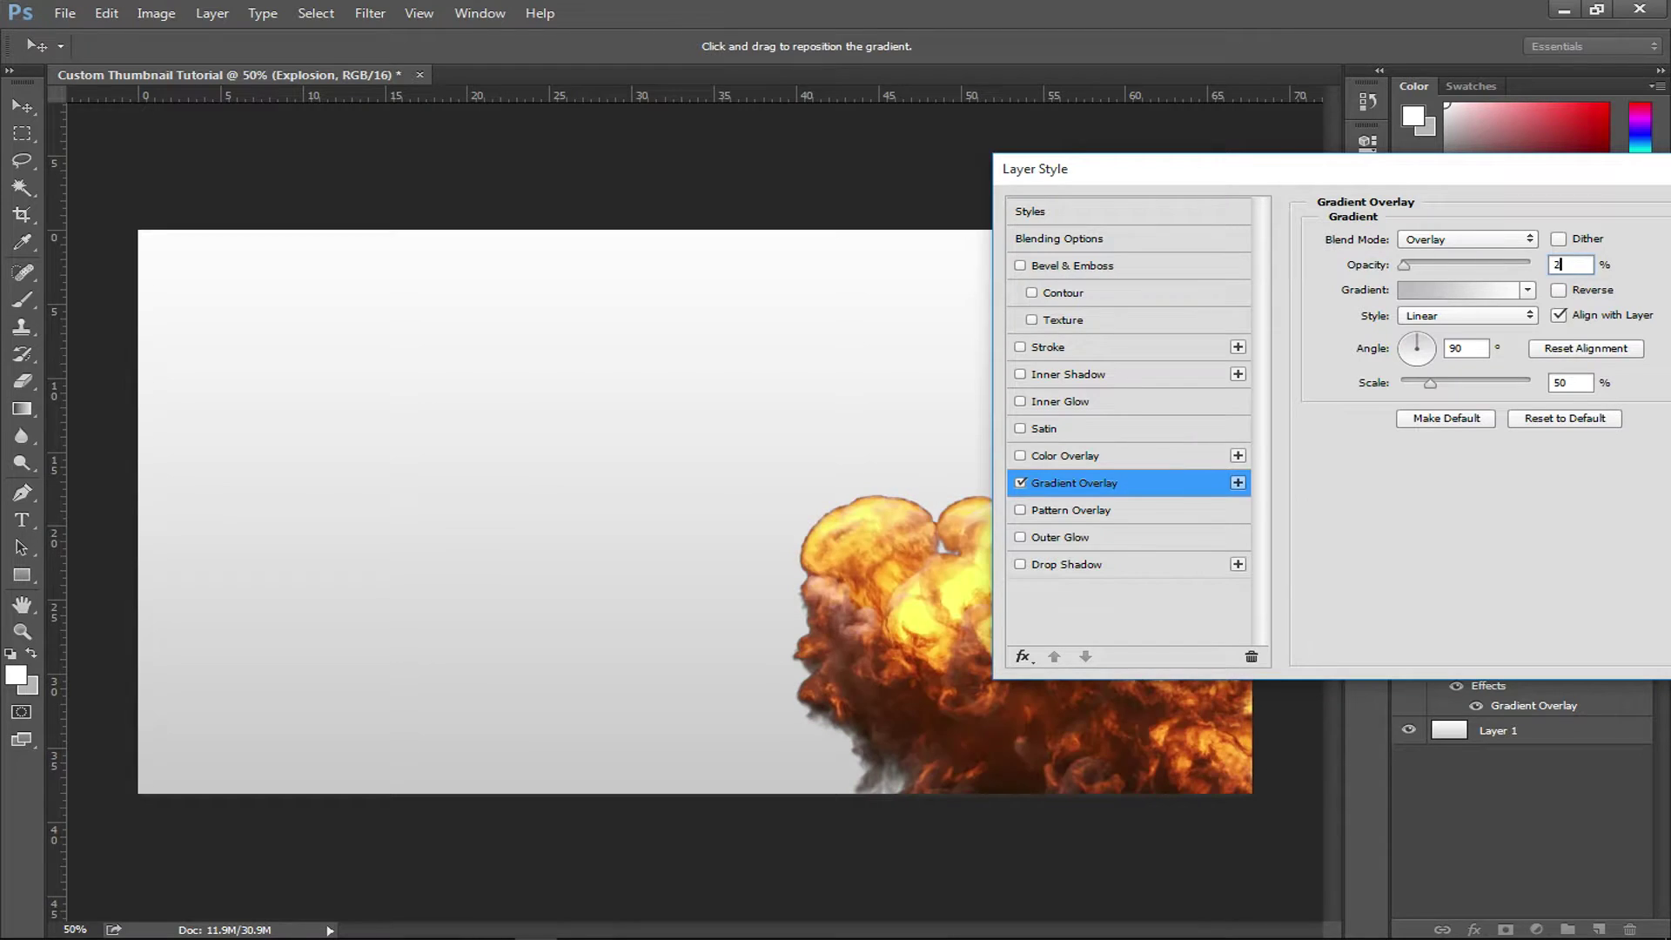
# Toggle the Gradient Overlay off and on repeatedly to compare the explosion's look.
pyautogui.moveTo(1239, 169); pyautogui.dragTo(1469, 28)
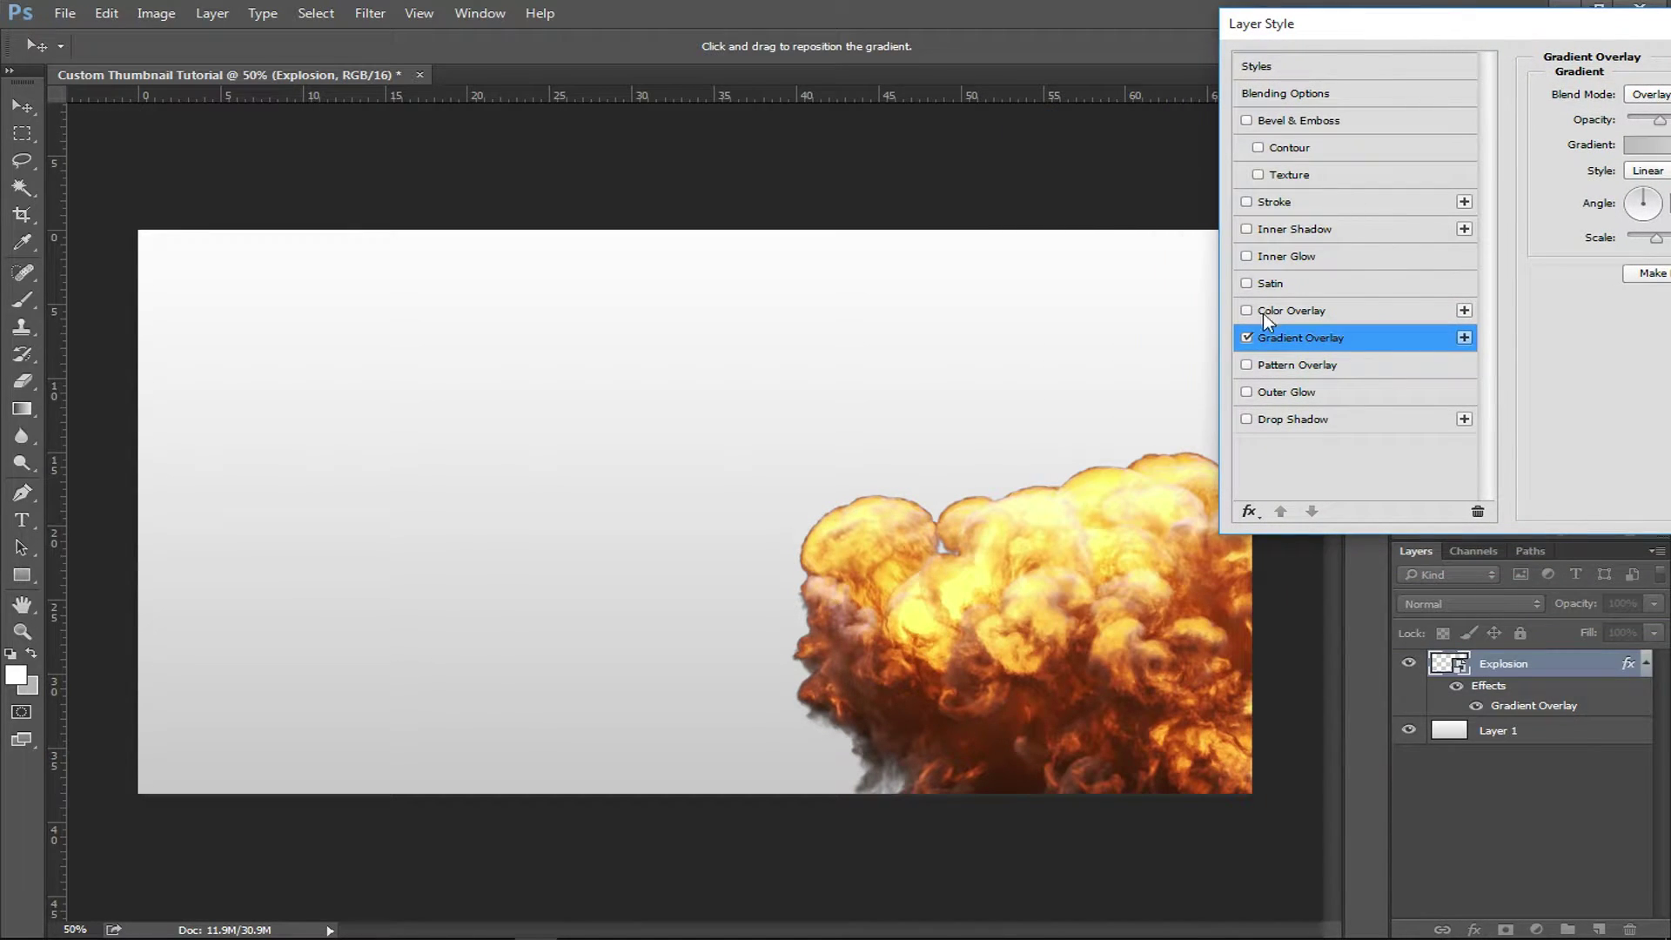
pyautogui.click(1247, 337)
pyautogui.click(1247, 337)
pyautogui.click(1247, 336)
pyautogui.click(1247, 337)
pyautogui.click(1247, 338)
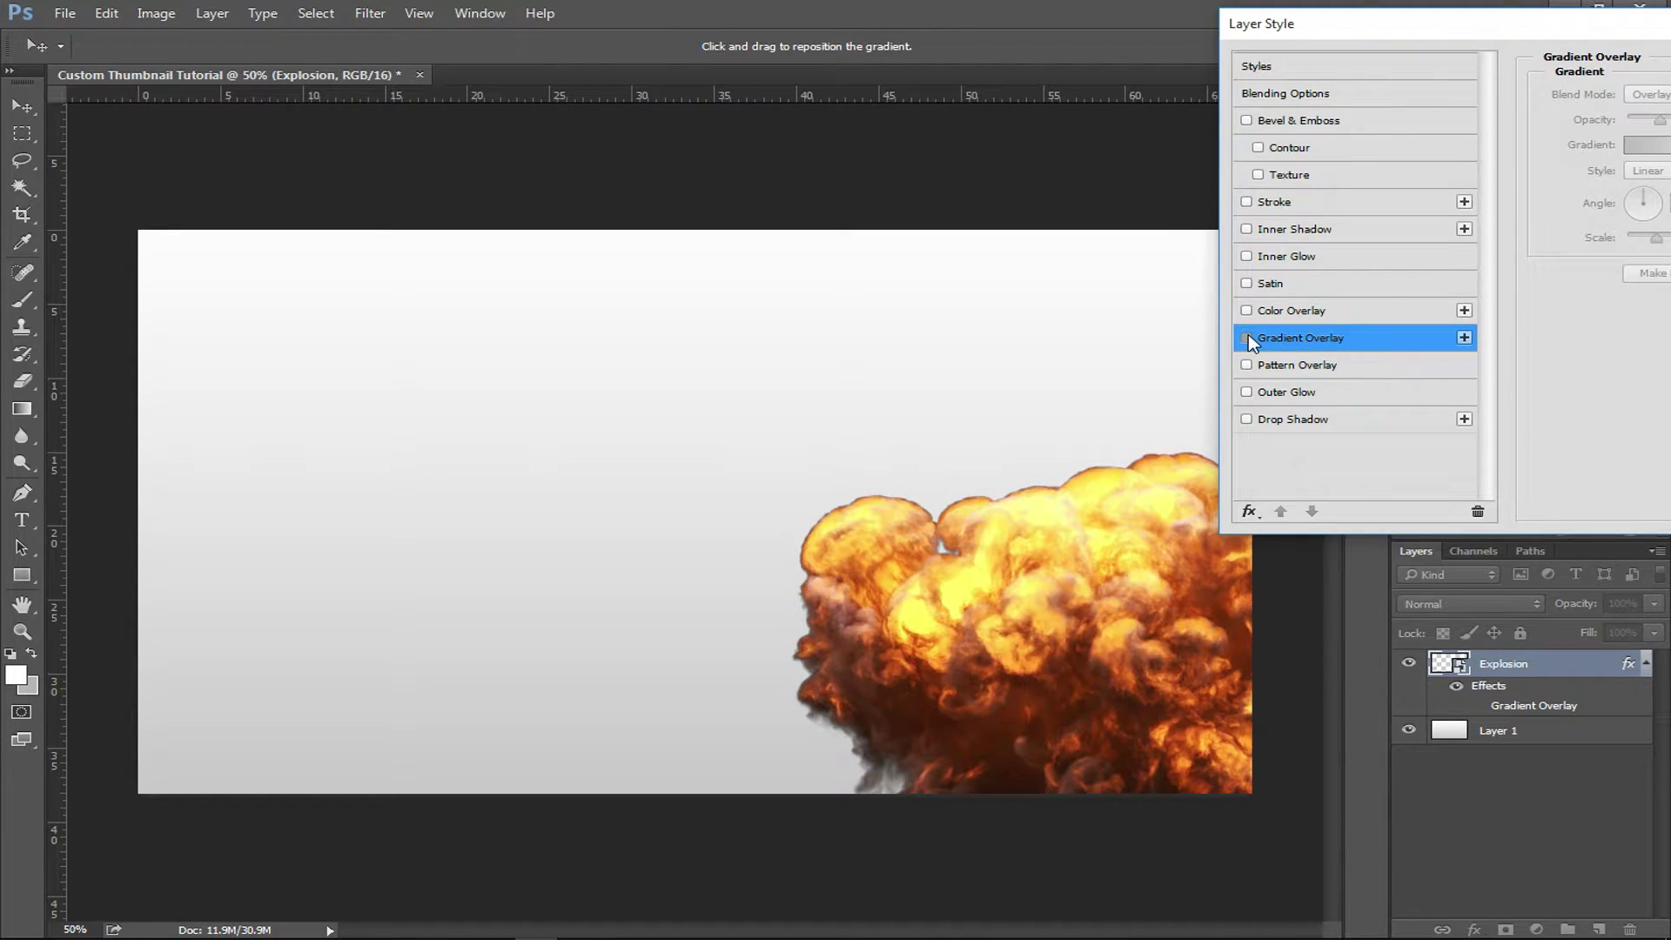
pyautogui.click(1246, 338)
pyautogui.click(1247, 338)
pyautogui.click(1247, 337)
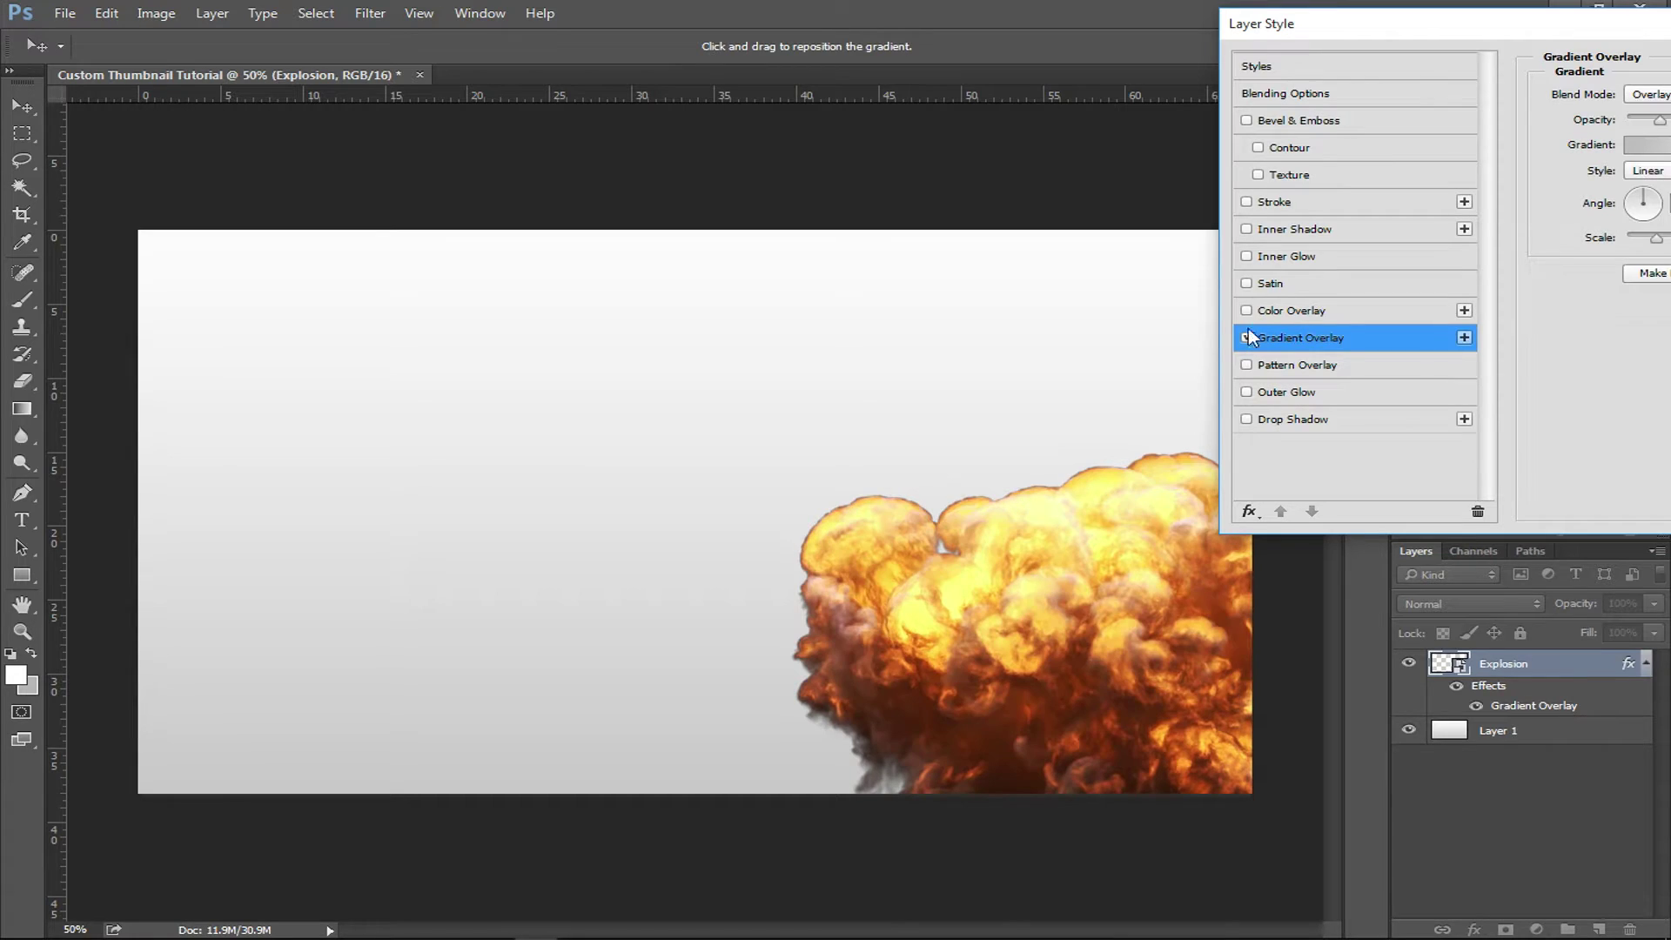
# Enable Inner Glow on the explosion and, after comparing, remove the Gradient Overlay.
pyautogui.click(1246, 256)
pyautogui.click(1246, 256)
pyautogui.click(1246, 256)
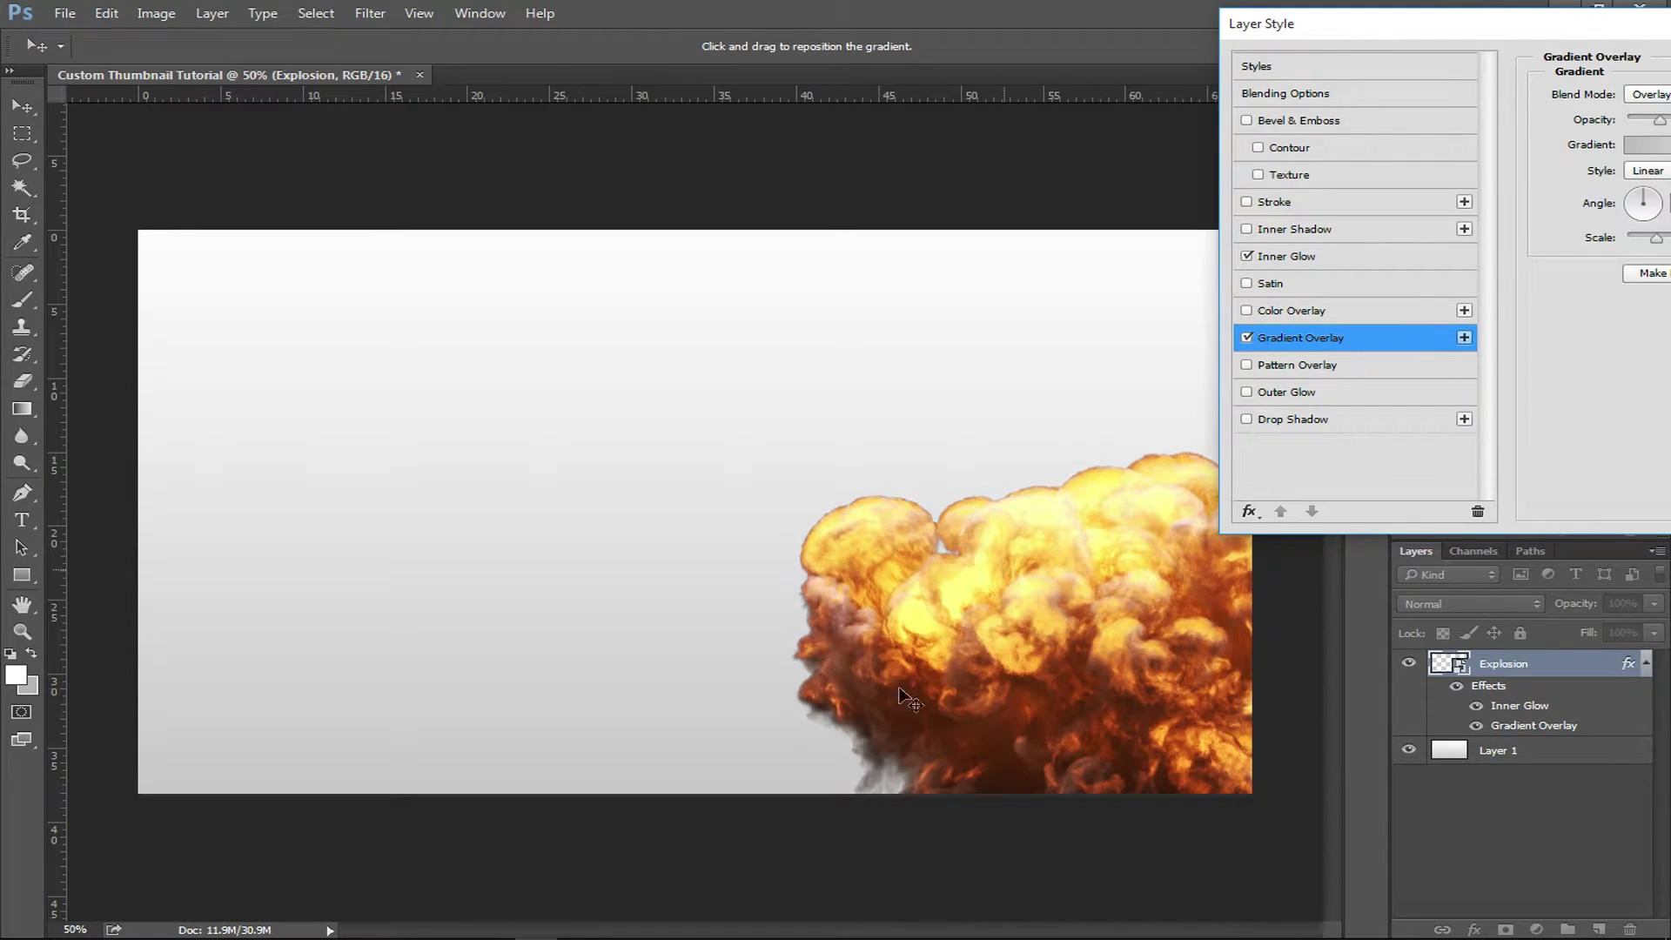
pyautogui.click(1246, 338)
pyautogui.click(1246, 339)
pyautogui.click(1246, 339)
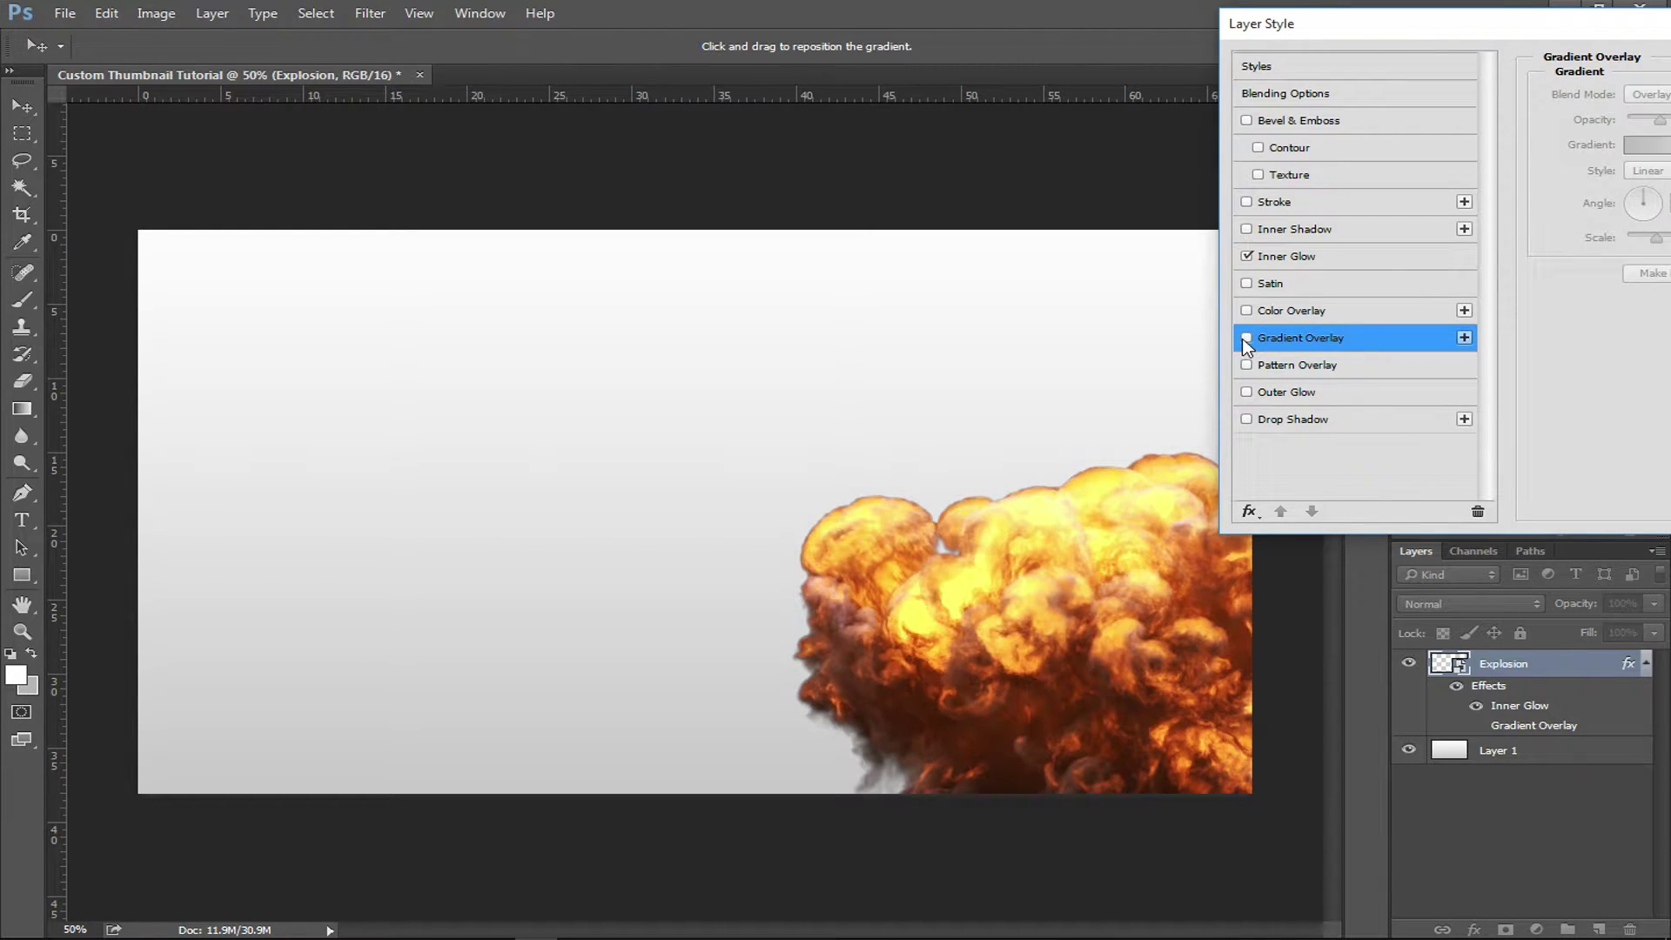
pyautogui.click(1246, 338)
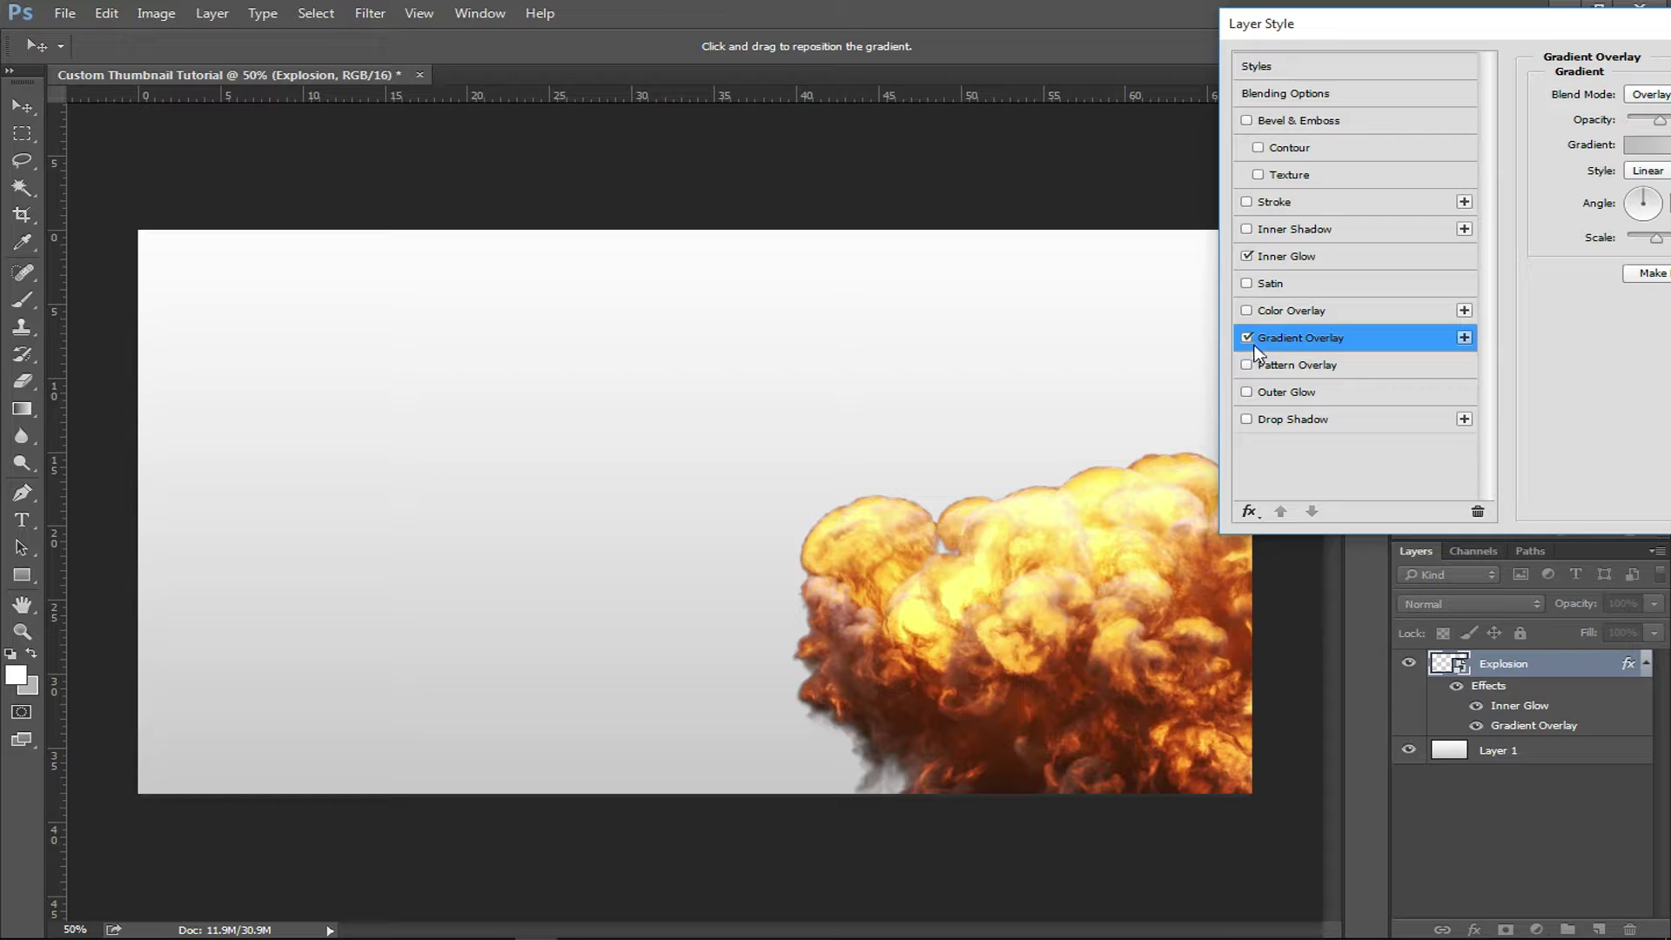
pyautogui.click(1247, 338)
# Keep Inner Glow on after comparing, and try then remove Bevel & Emboss.
pyautogui.click(1247, 255)
pyautogui.click(1247, 255)
pyautogui.click(1247, 255)
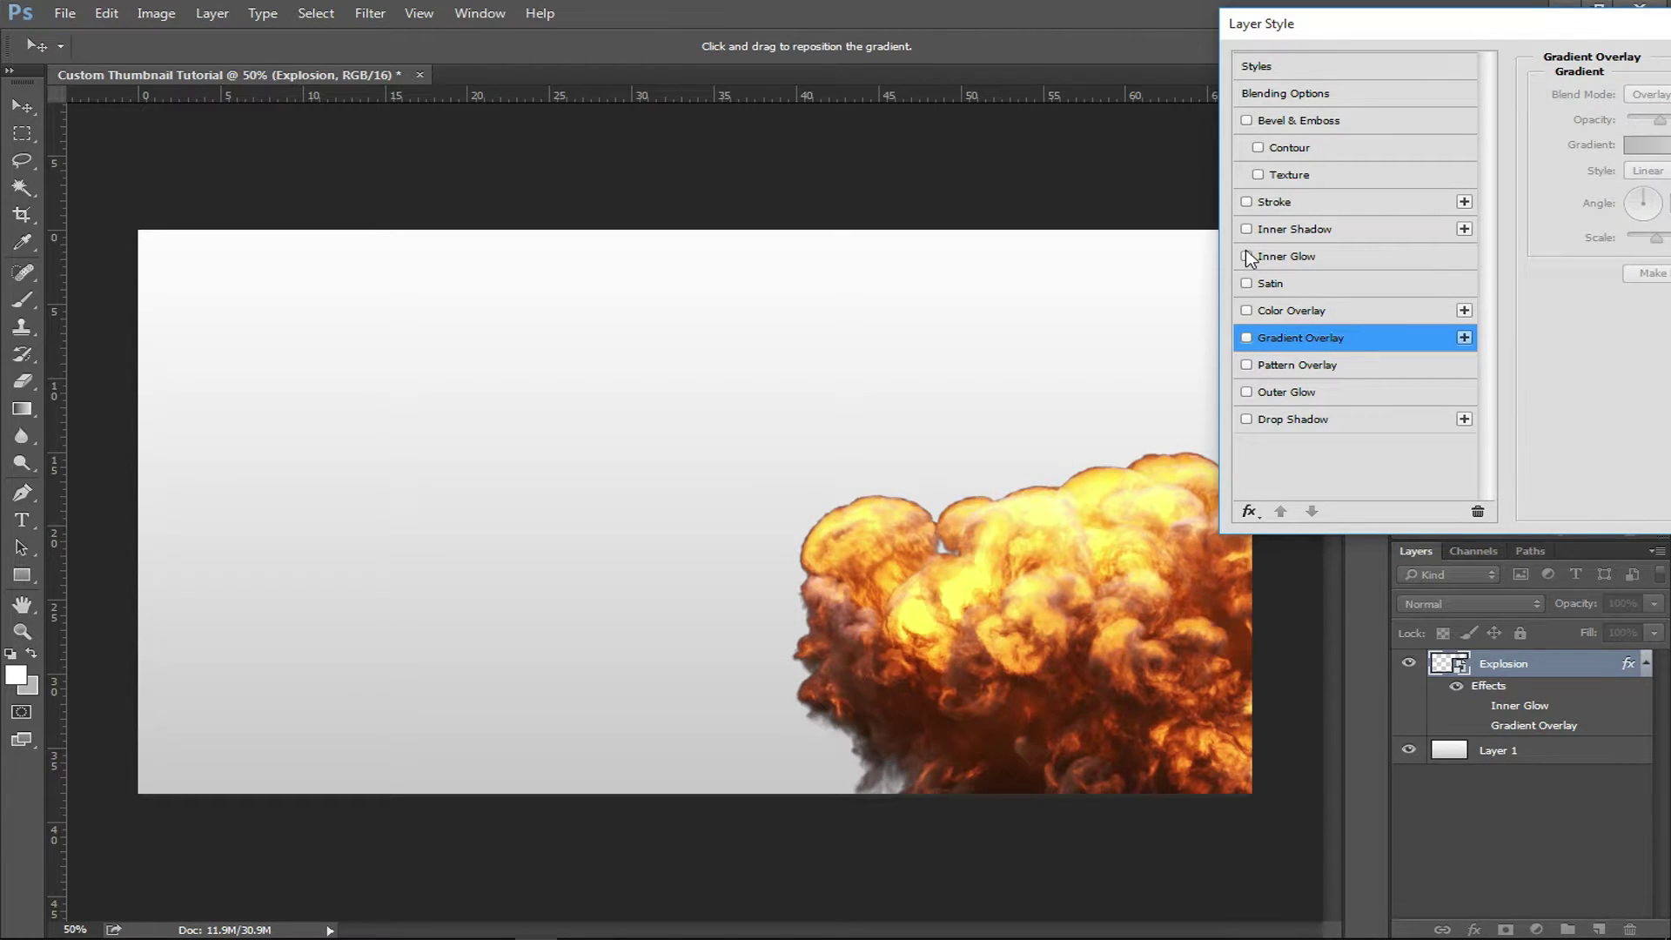
pyautogui.click(1246, 255)
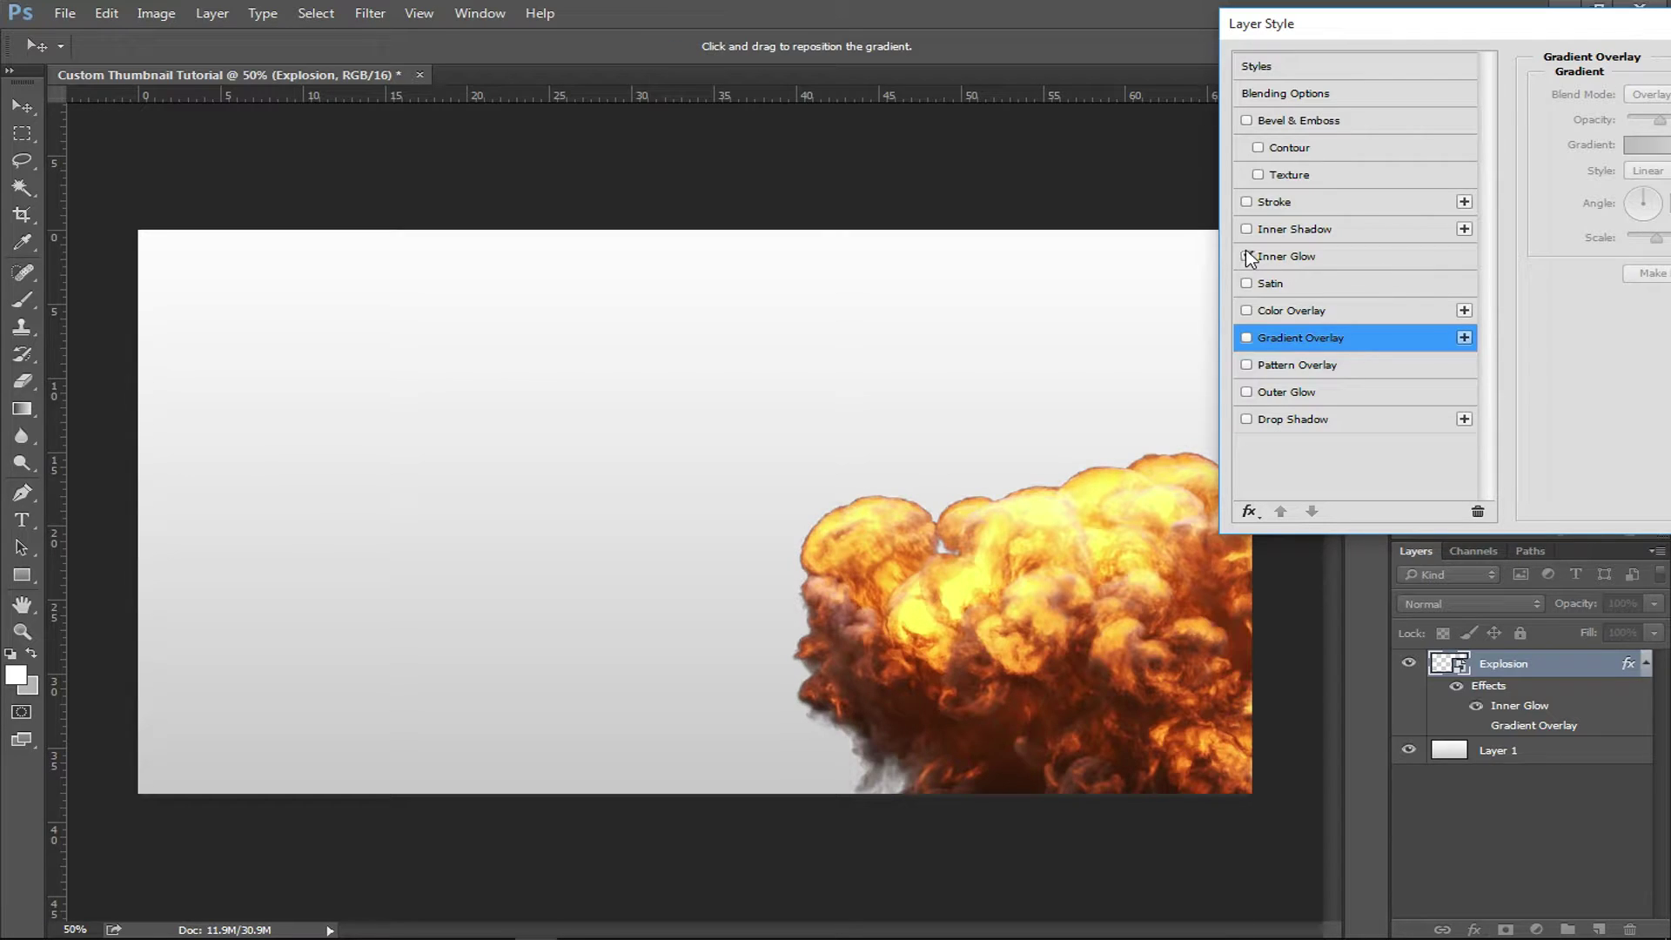
pyautogui.click(1247, 121)
pyautogui.click(1247, 121)
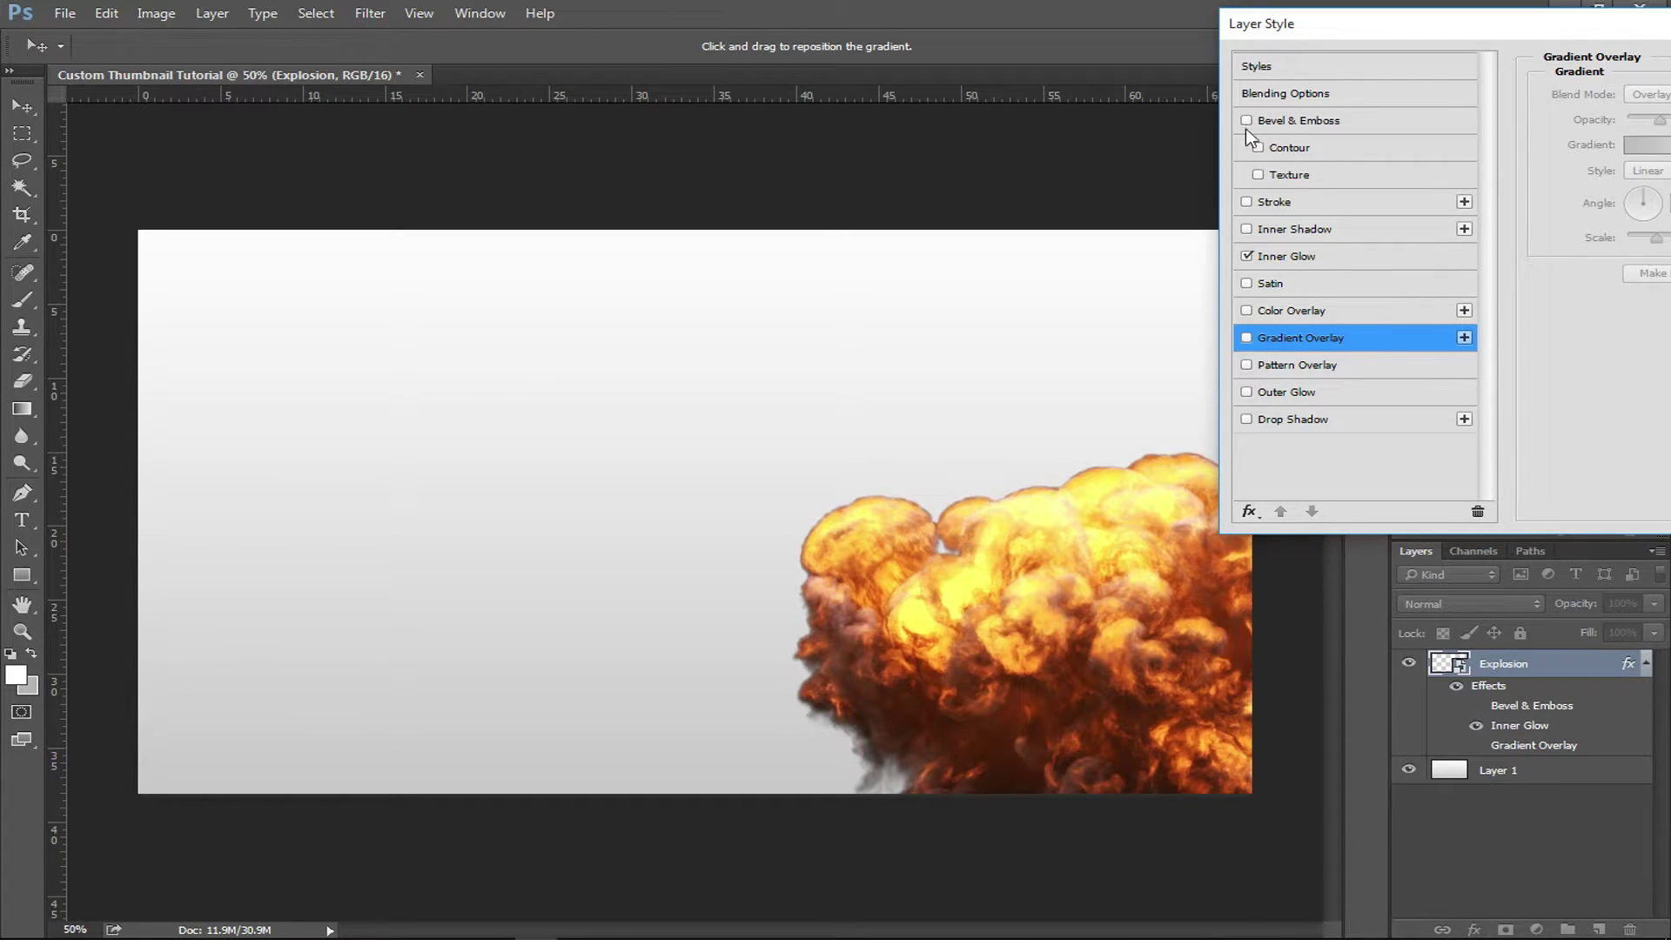
# Try a Stroke on the explosion, remove it, and enable Drop Shadow instead.
pyautogui.click(1247, 203)
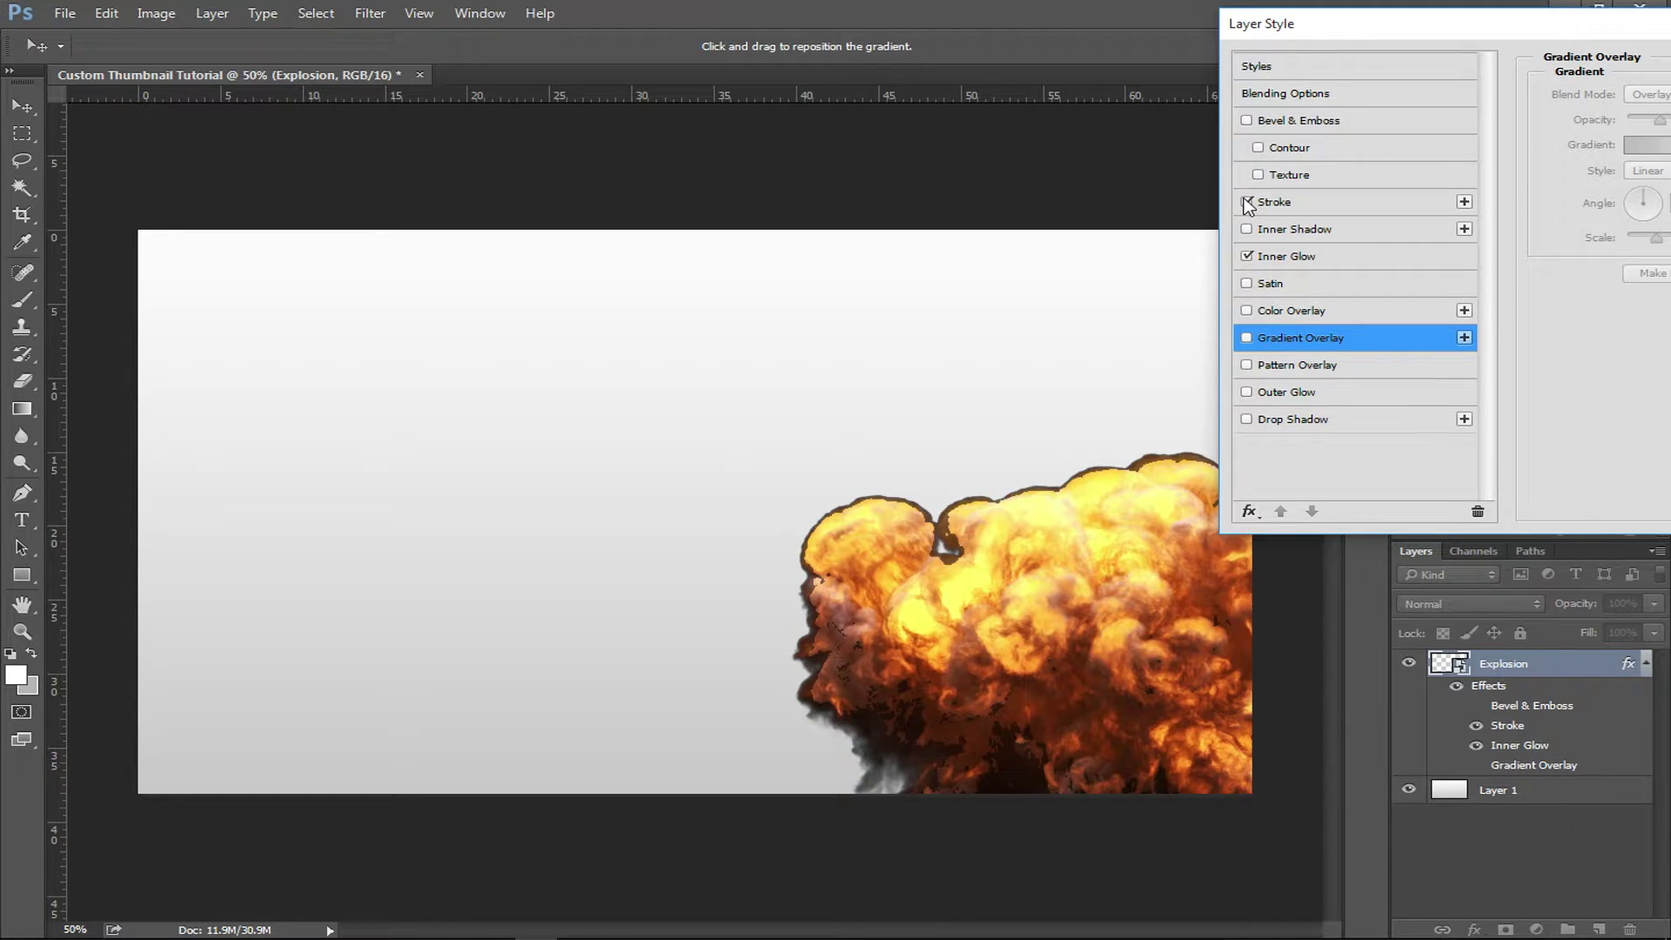
pyautogui.click(1262, 202)
pyautogui.click(1247, 203)
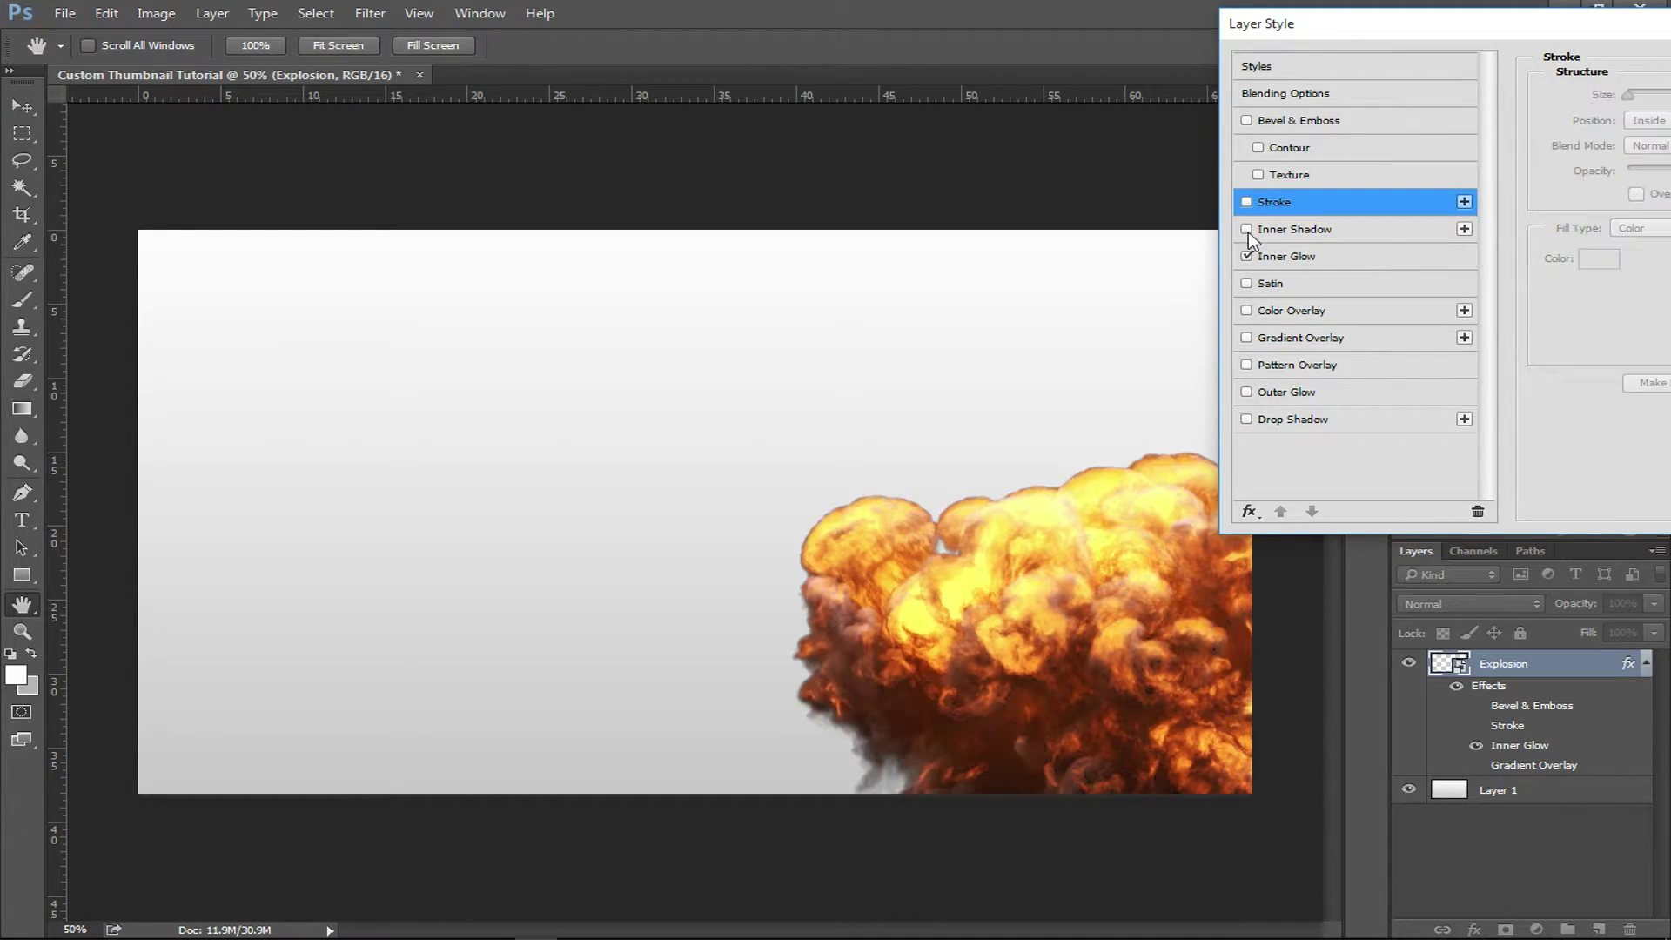
pyautogui.click(1247, 419)
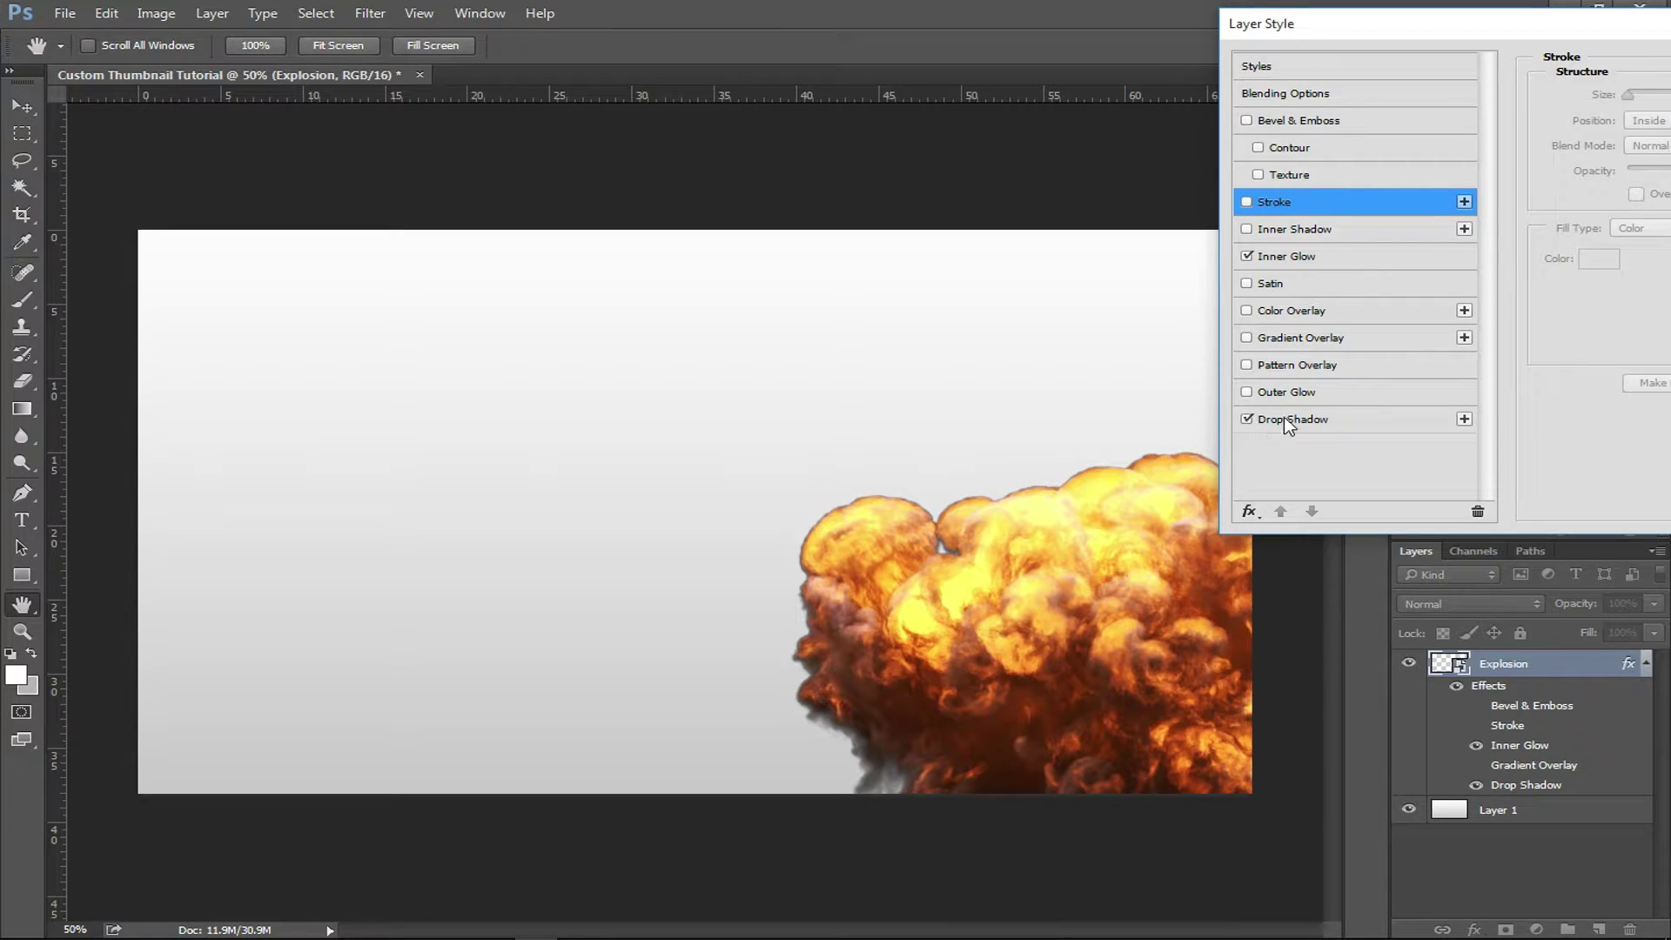
# Keep the drop shadow in Multiply mode and lower its opacity to 25%.
pyautogui.click(1282, 420)
pyautogui.moveTo(1305, 24); pyautogui.dragTo(1037, 85)
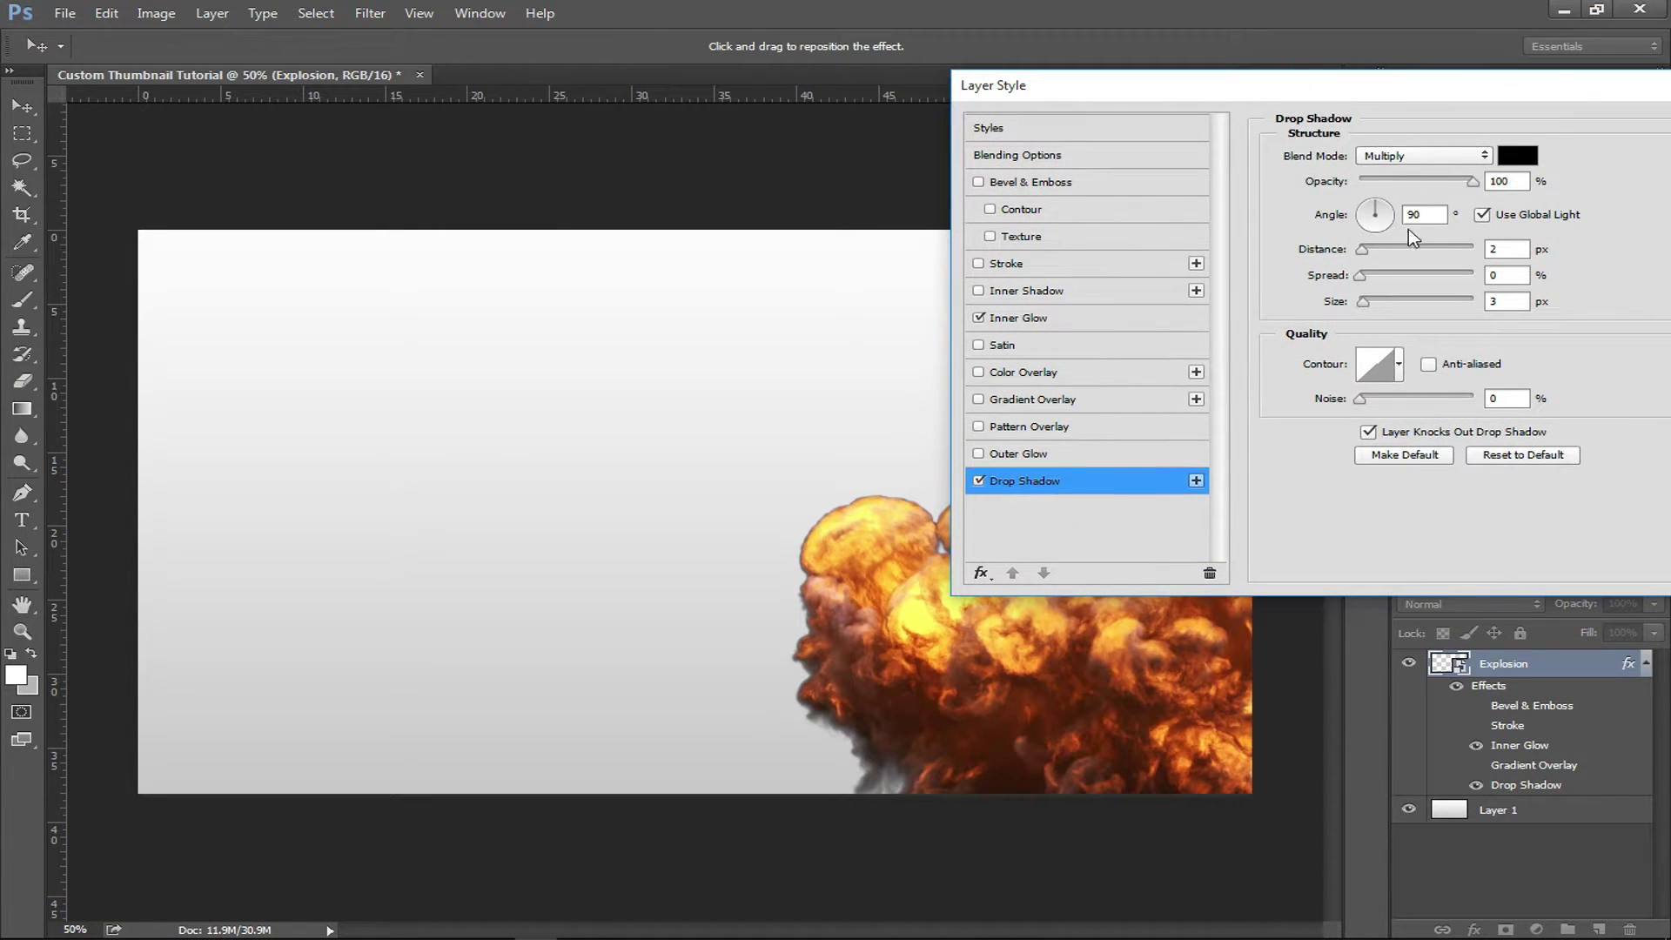
pyautogui.click(1383, 156)
pyautogui.click(1373, 157)
pyautogui.moveTo(1528, 186); pyautogui.dragTo(1455, 187)
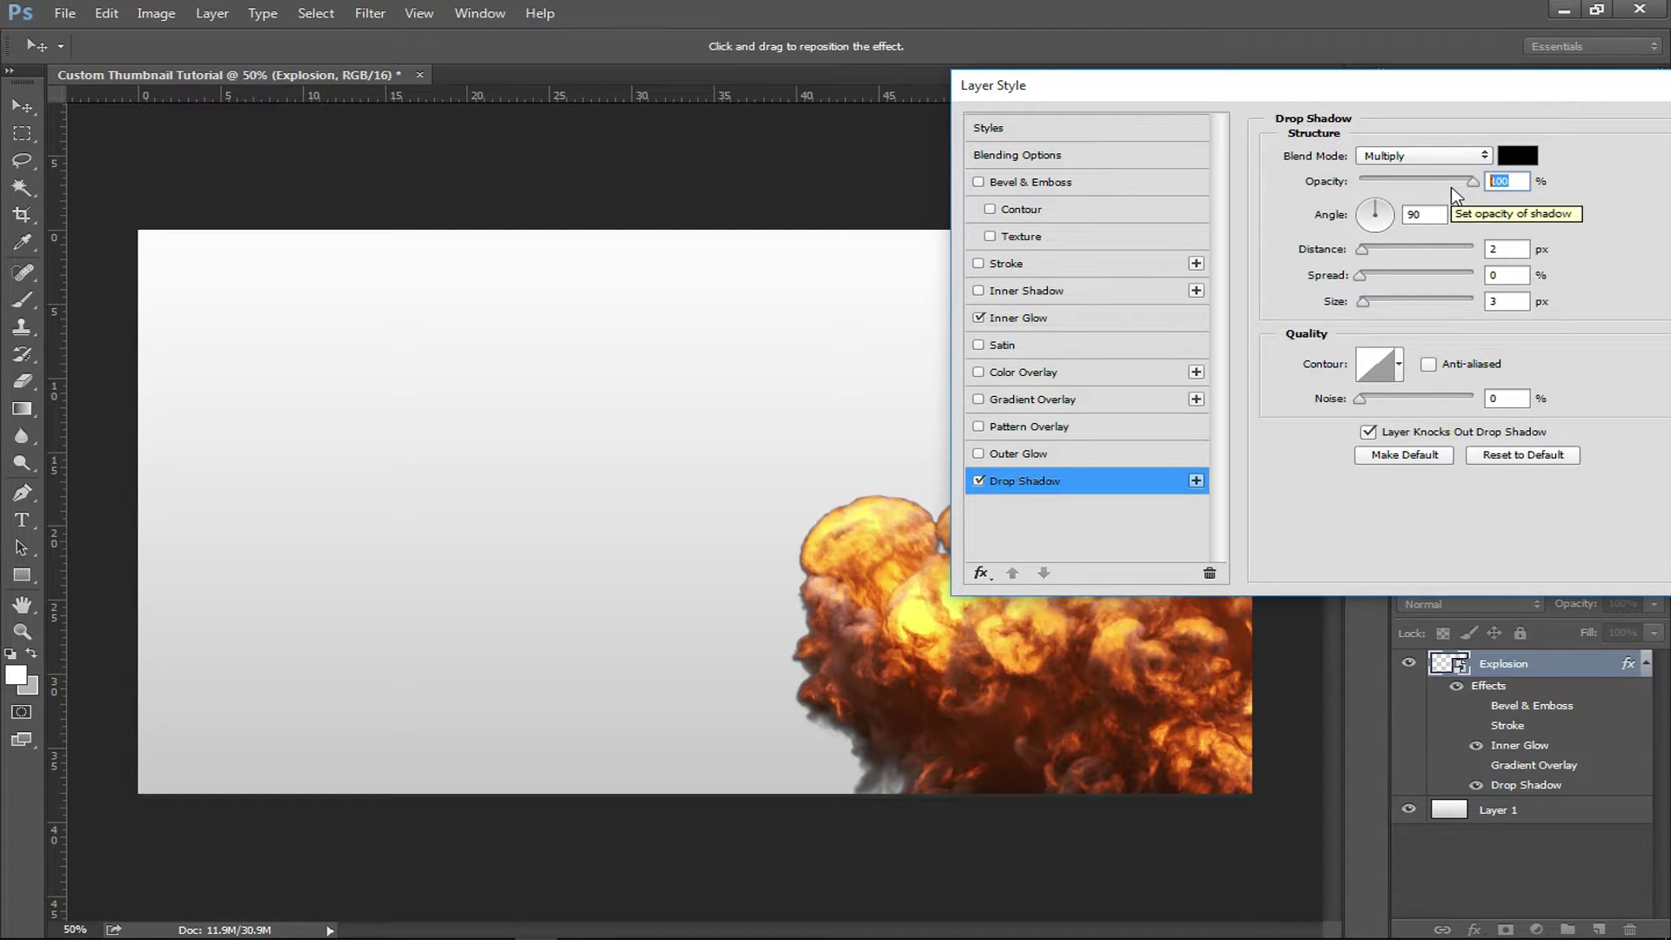
pyautogui.write('50')
pyautogui.write('25')
pyautogui.click(977, 479)
pyautogui.click(978, 481)
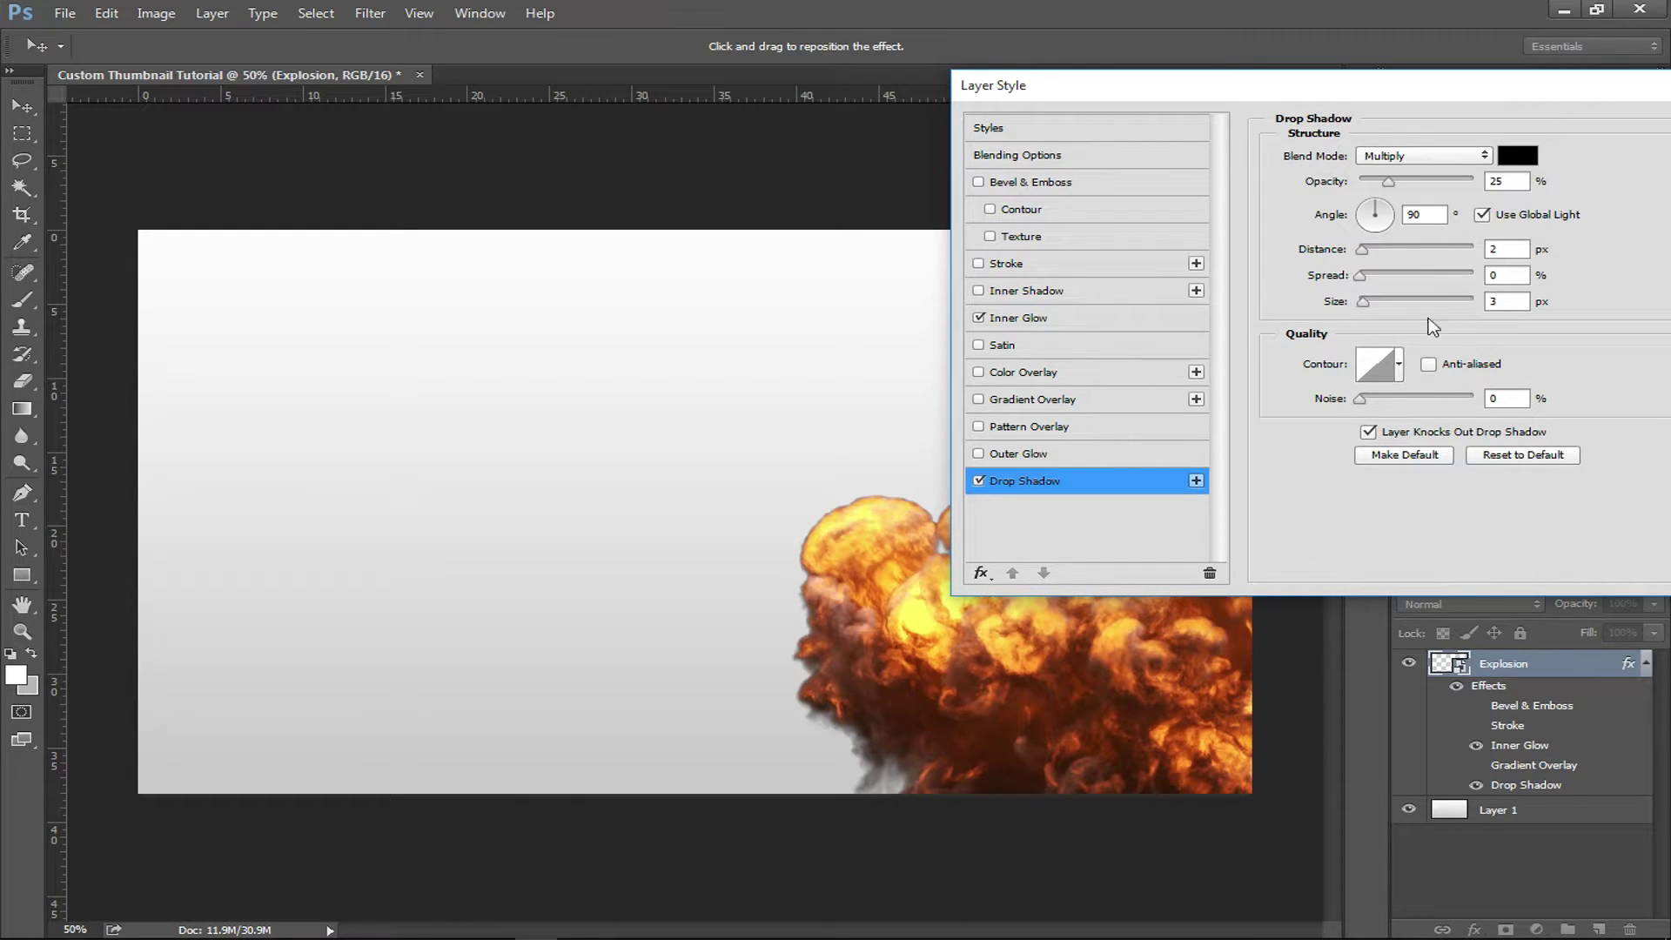
# Change the drop shadow colour to dark grey 262626 and compare it on and off.
pyautogui.click(1516, 155)
pyautogui.write('262626')
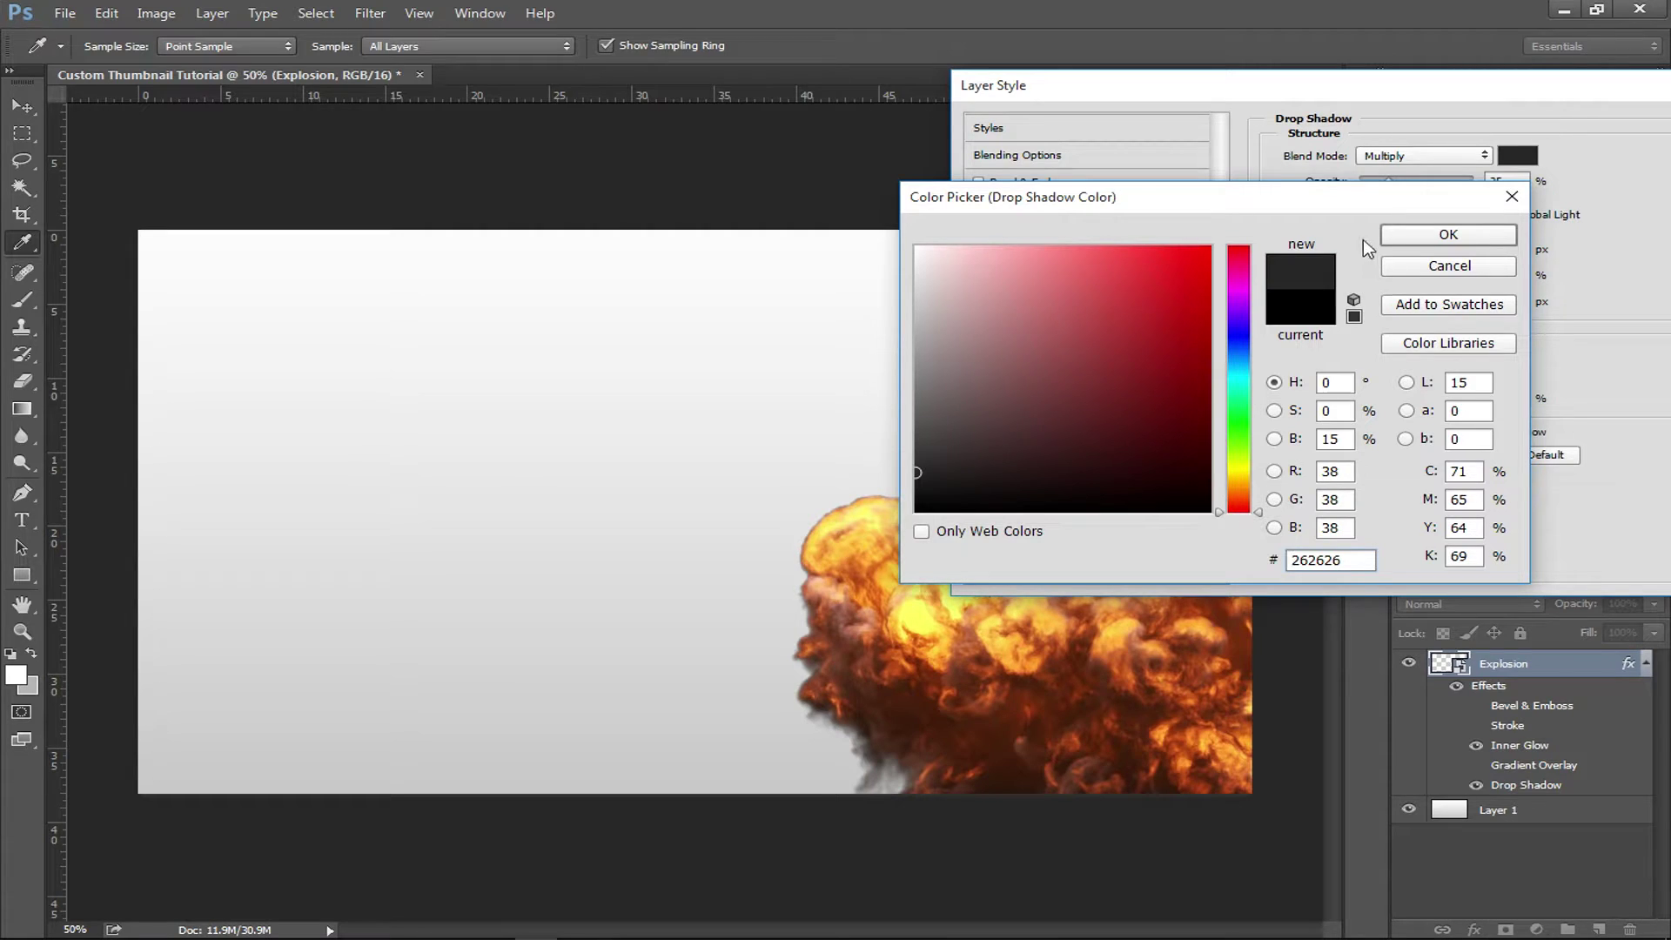
pyautogui.click(1437, 235)
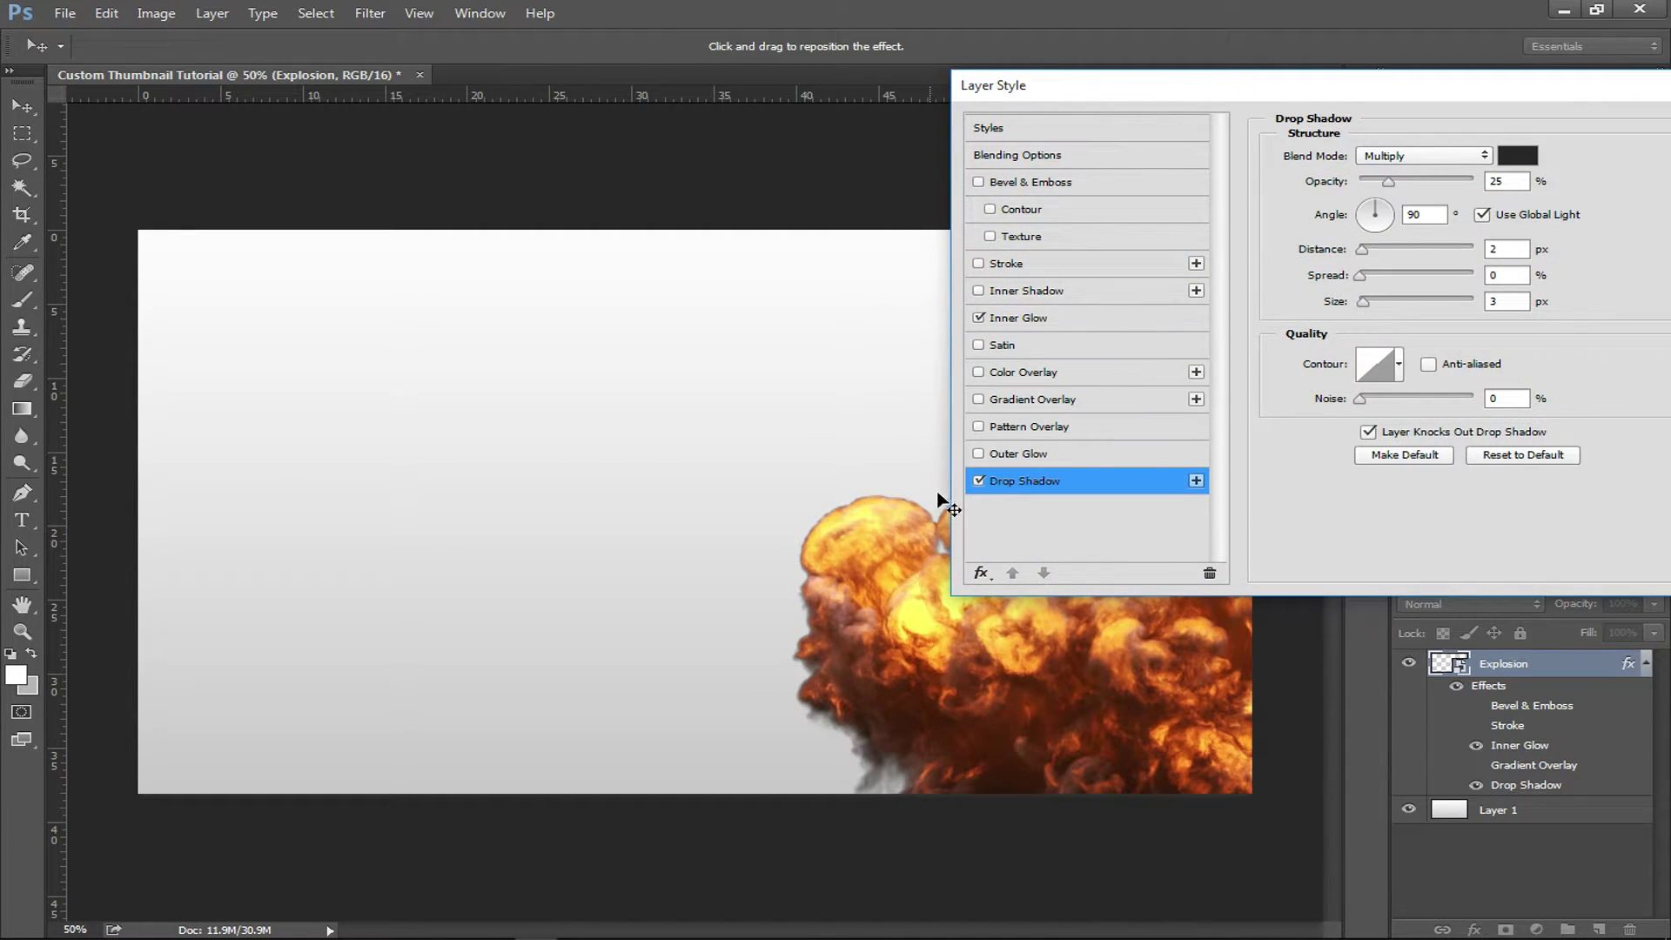
pyautogui.click(979, 482)
pyautogui.click(980, 481)
pyautogui.moveTo(1098, 101); pyautogui.dragTo(1274, 82)
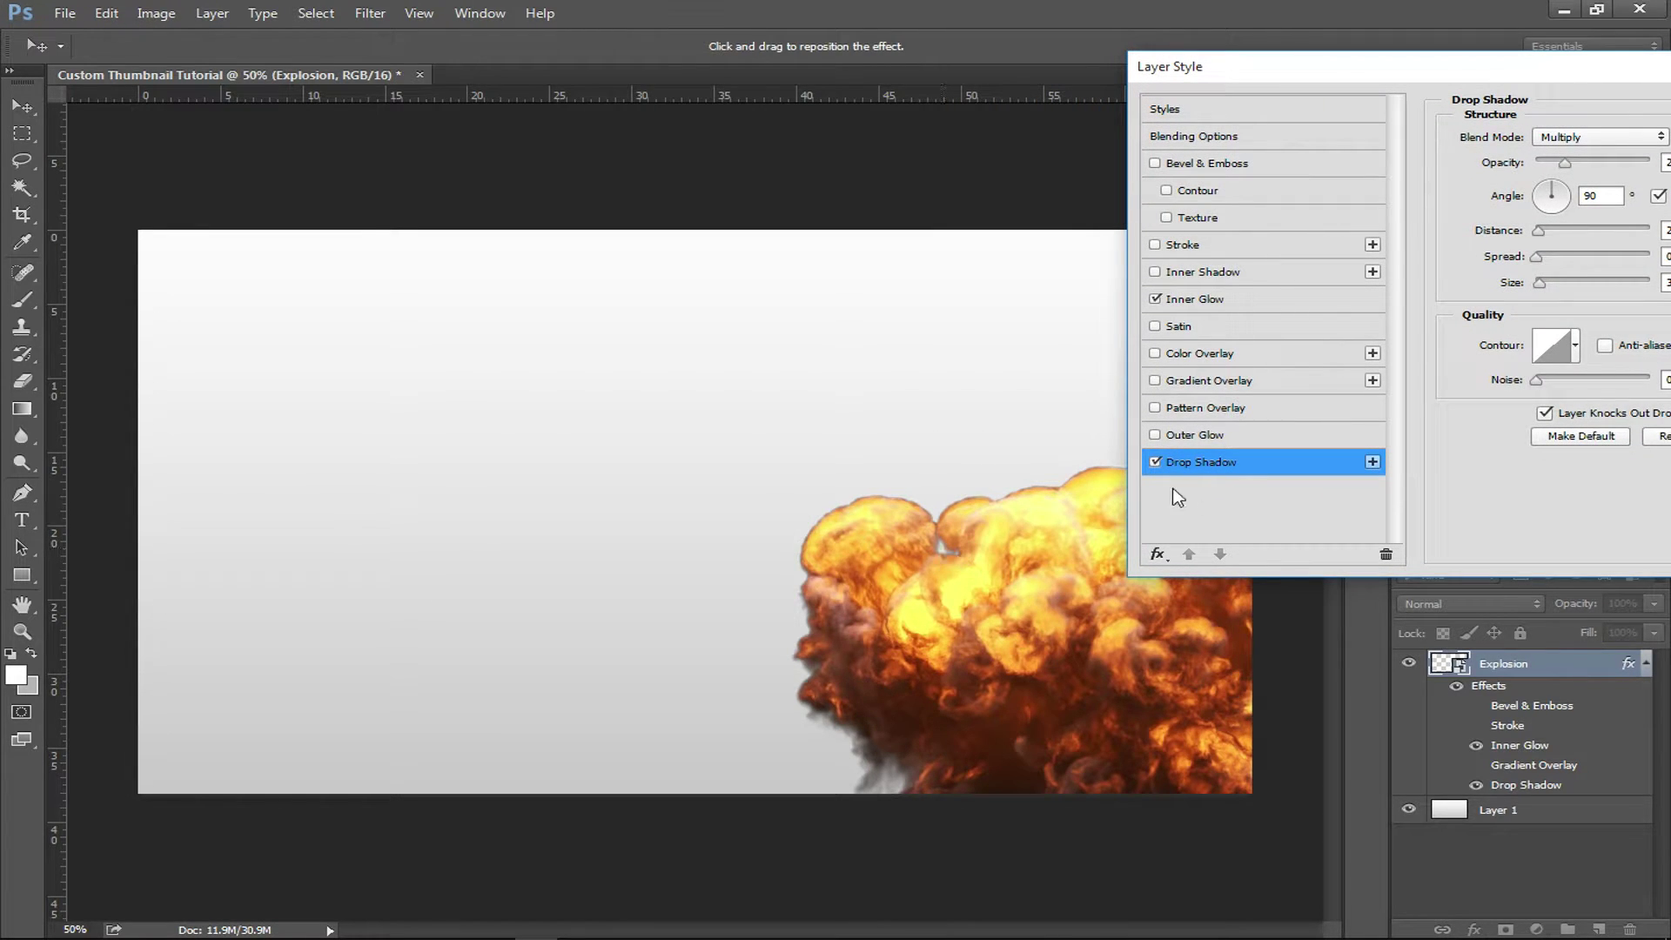
pyautogui.click(1154, 462)
pyautogui.click(1155, 462)
pyautogui.click(1154, 462)
pyautogui.click(1154, 462)
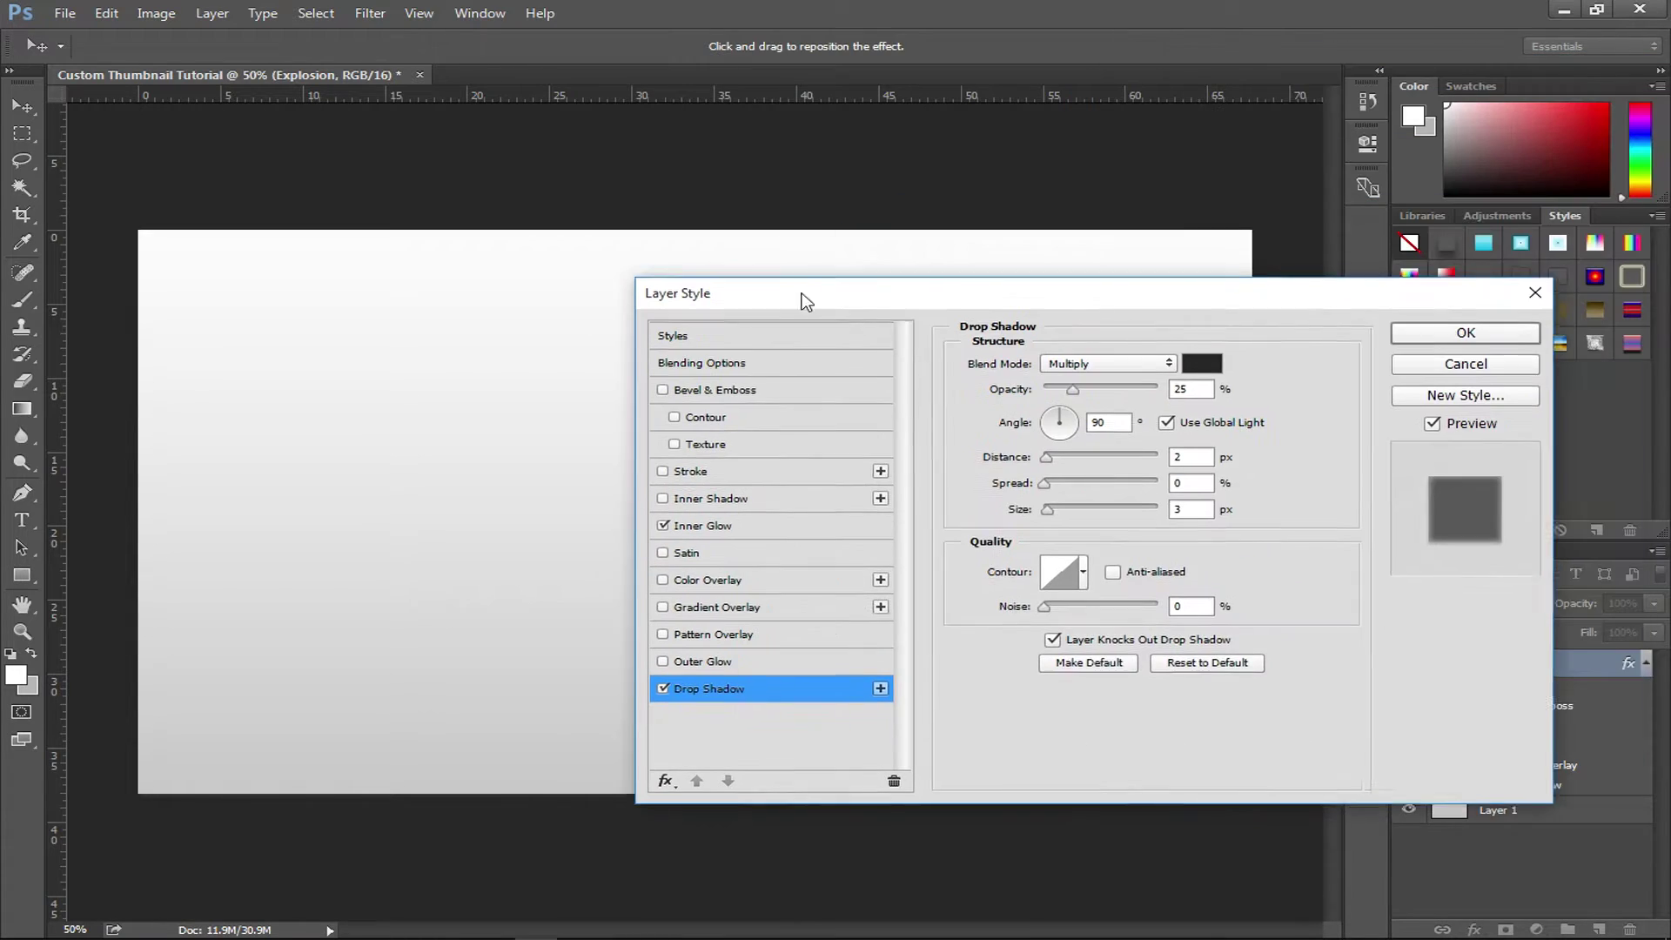